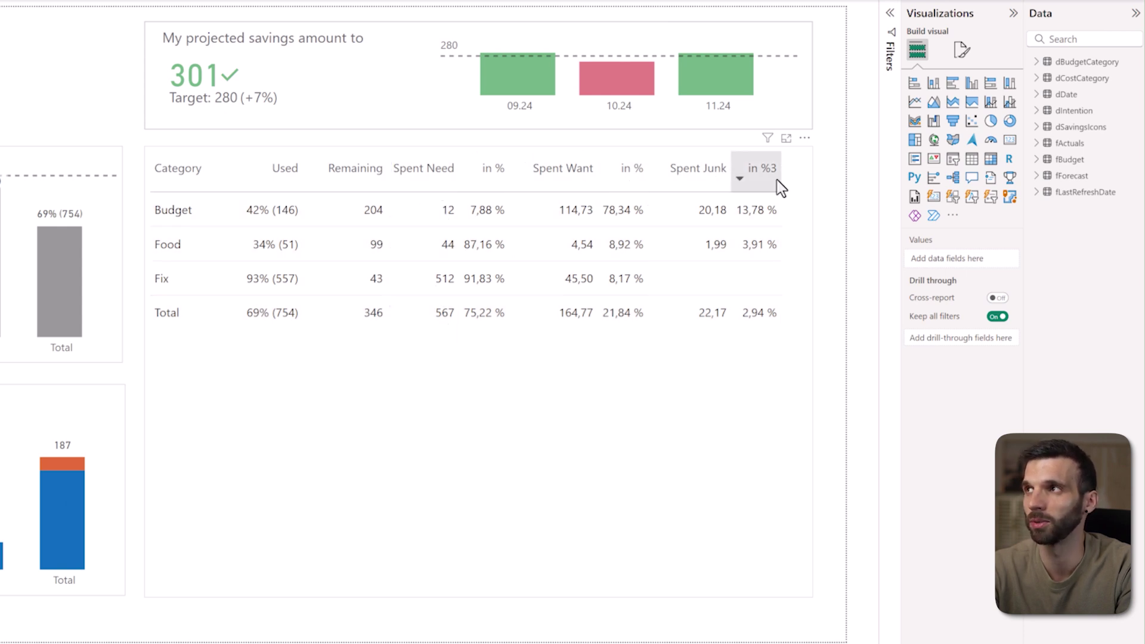
- Convert the category table into a card visual and keep only Used and Remaining as its data fields
click(803, 207)
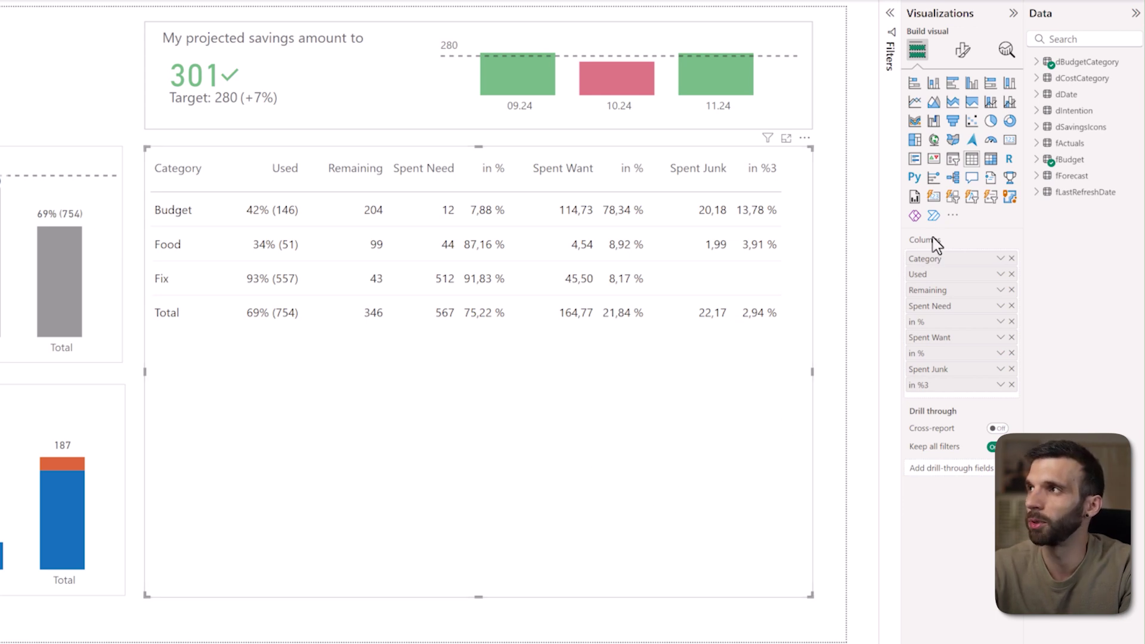
click(934, 198)
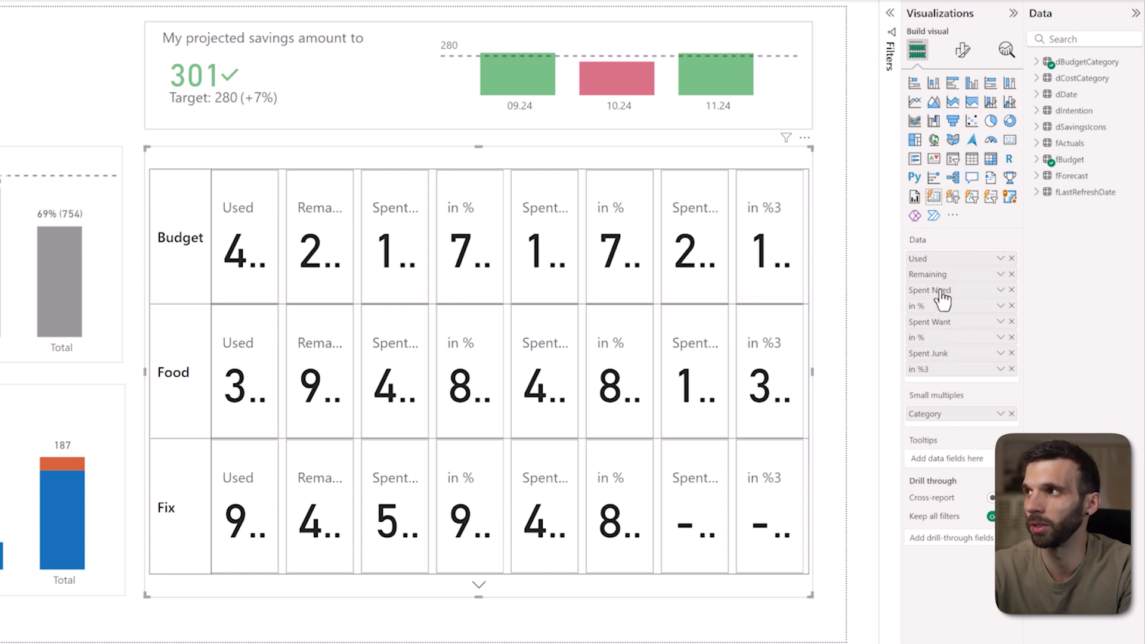
click(1012, 291)
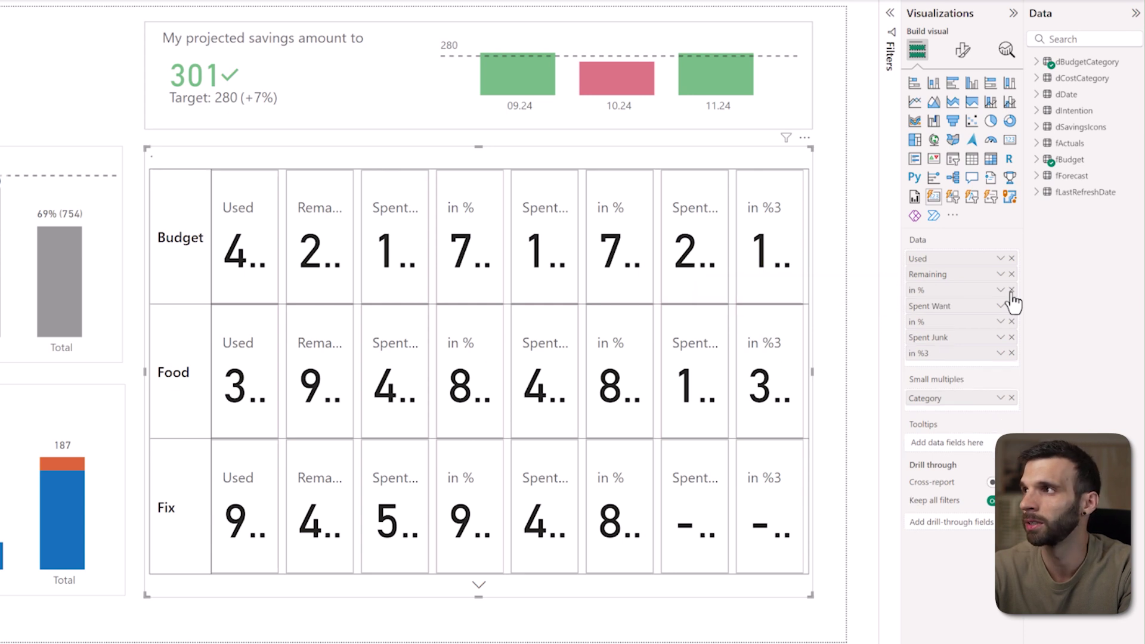
click(1011, 290)
click(1012, 290)
click(1011, 291)
click(1012, 290)
click(1011, 291)
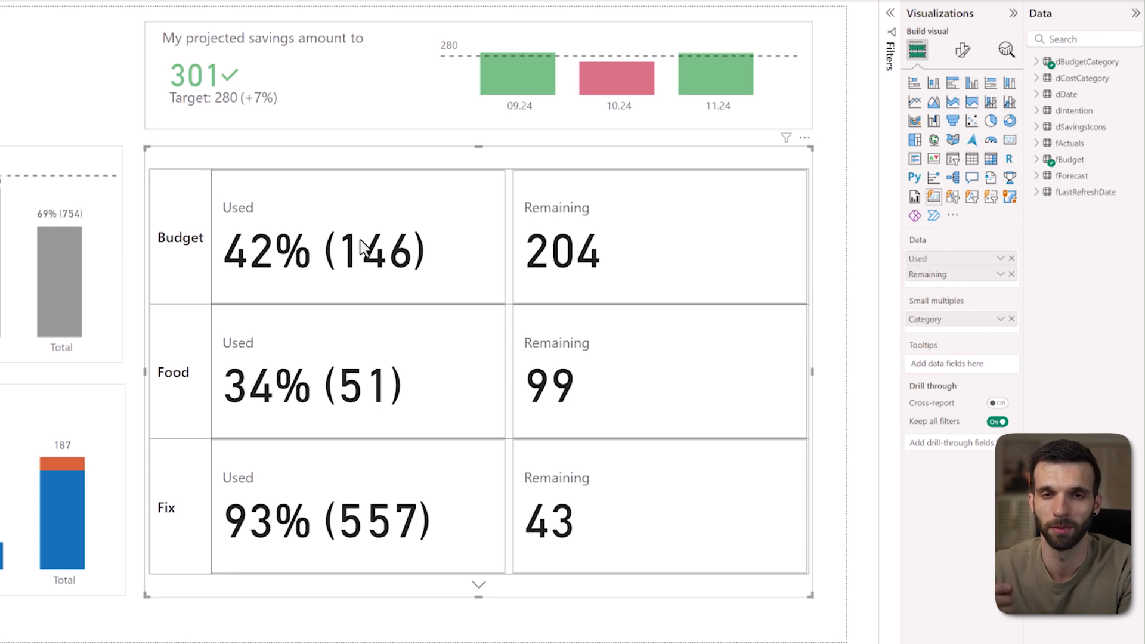
right_click(751, 242)
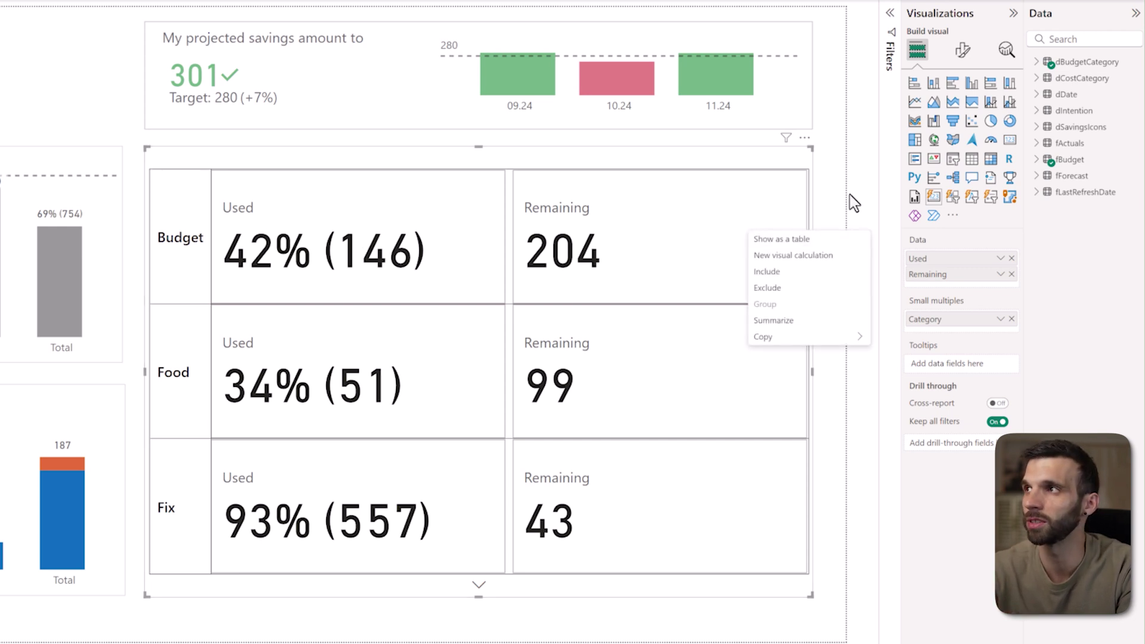
click(961, 295)
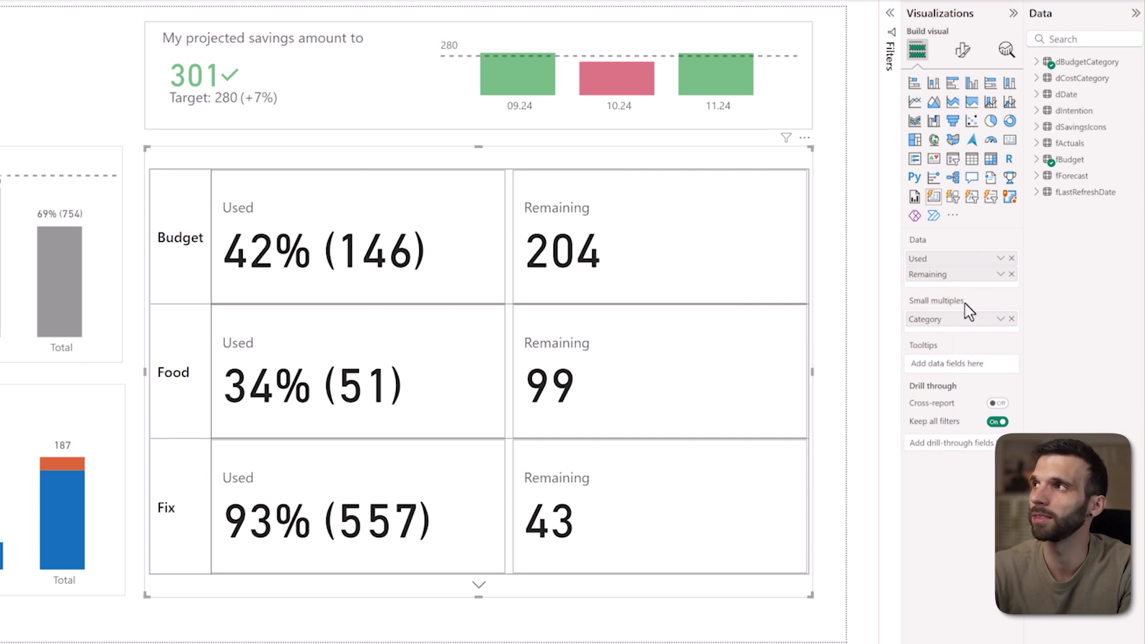
- Format the card layout with a Single row arrangement and the Table style
click(967, 53)
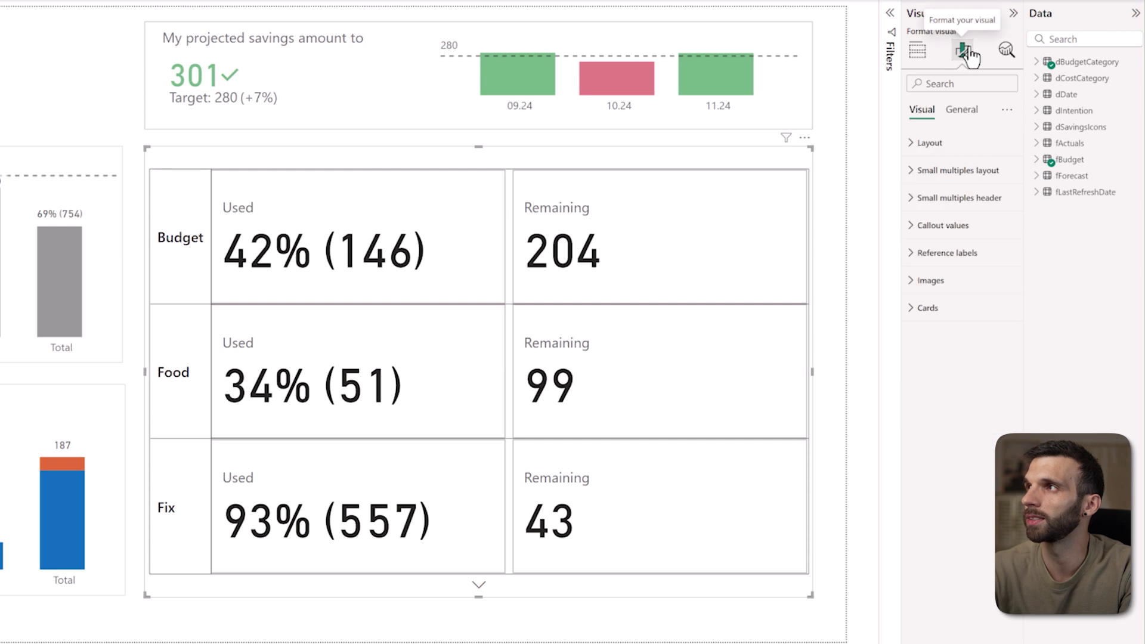
click(978, 152)
click(931, 177)
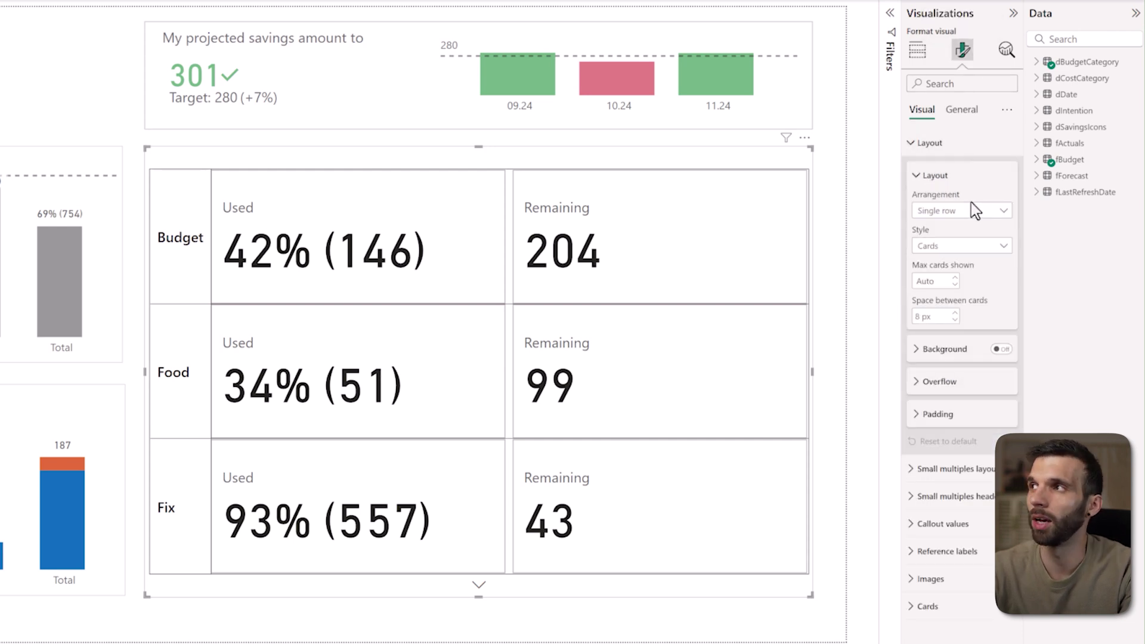
click(965, 223)
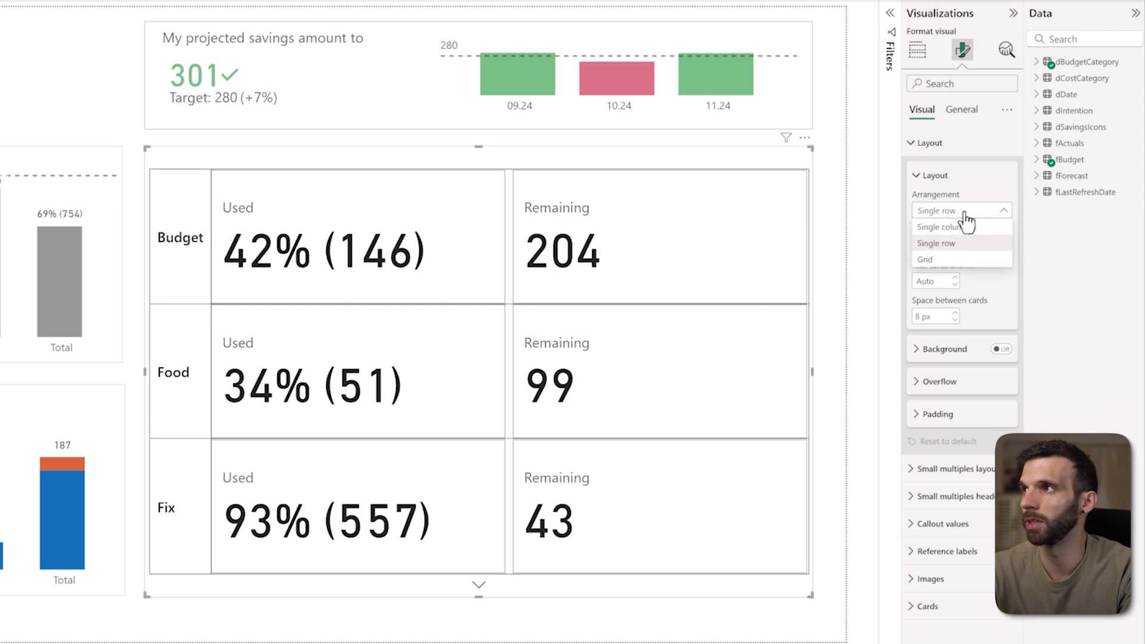
click(961, 243)
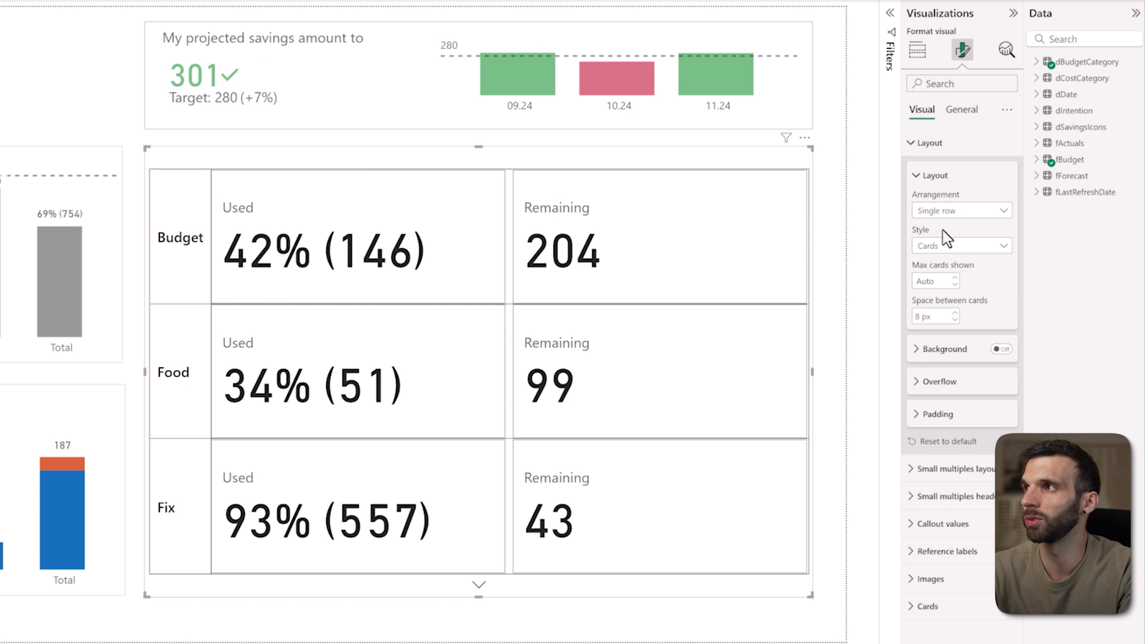
click(949, 245)
click(944, 275)
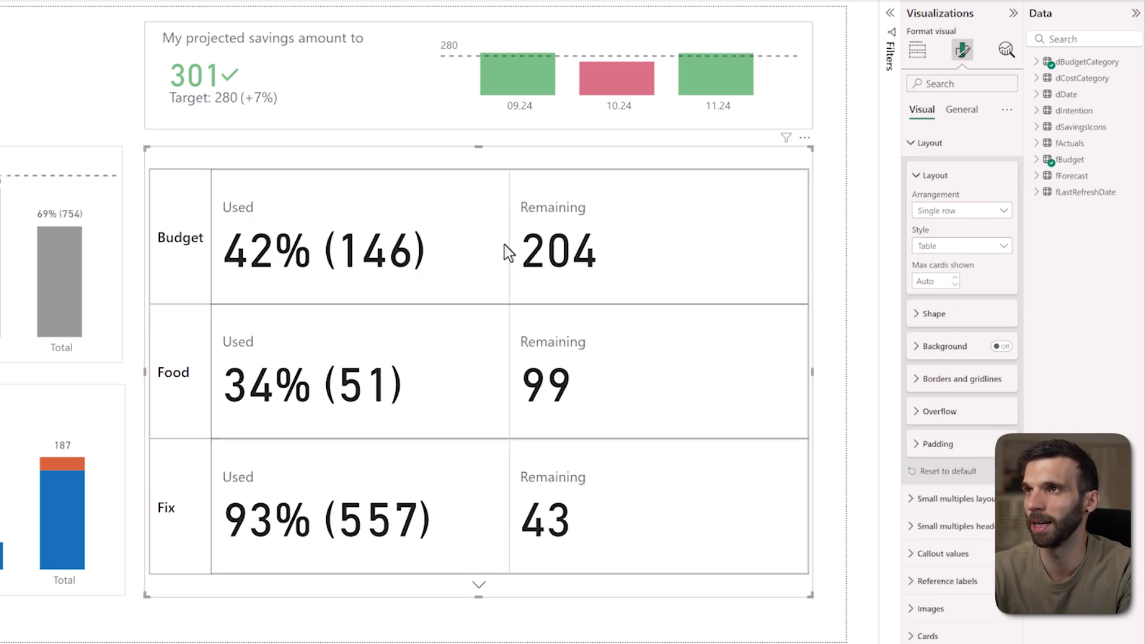
- Set the card layout's overflow direction to Vertical
click(949, 415)
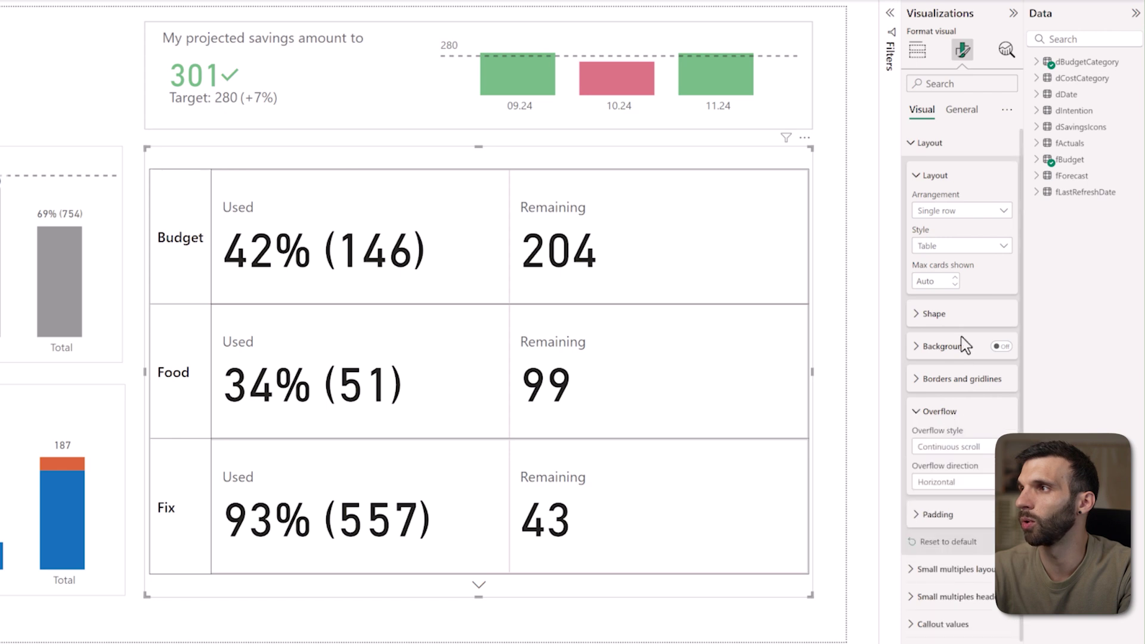
click(969, 483)
click(941, 500)
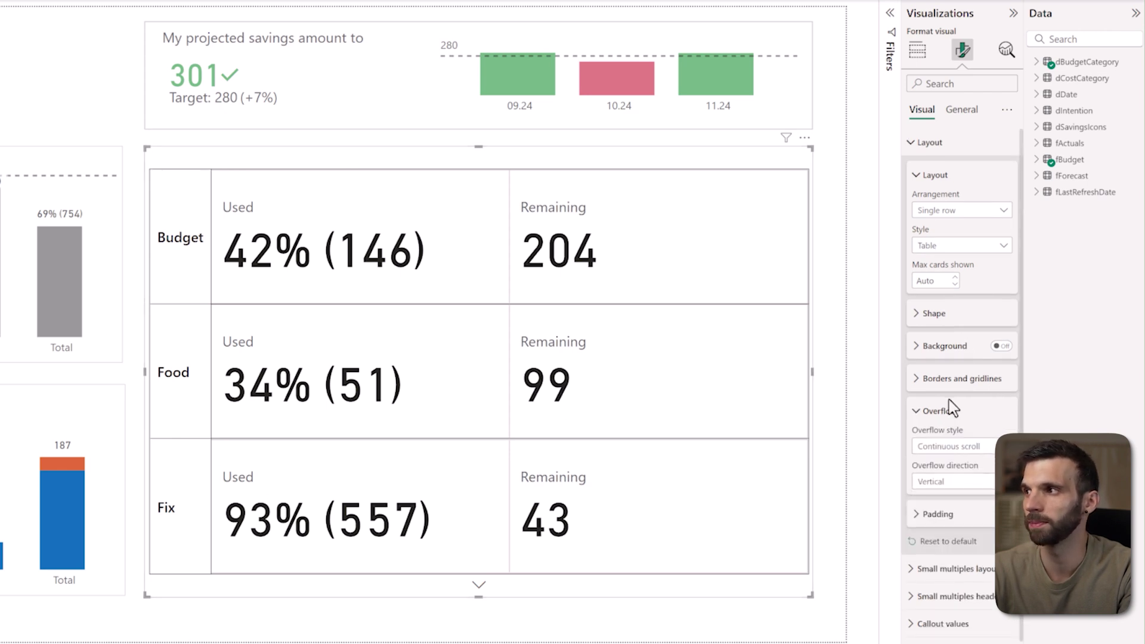
- Arrange the small multiples as a Grid with at most 2 rows and 2 columns shown
scroll(930, 513, down, 1)
click(922, 533)
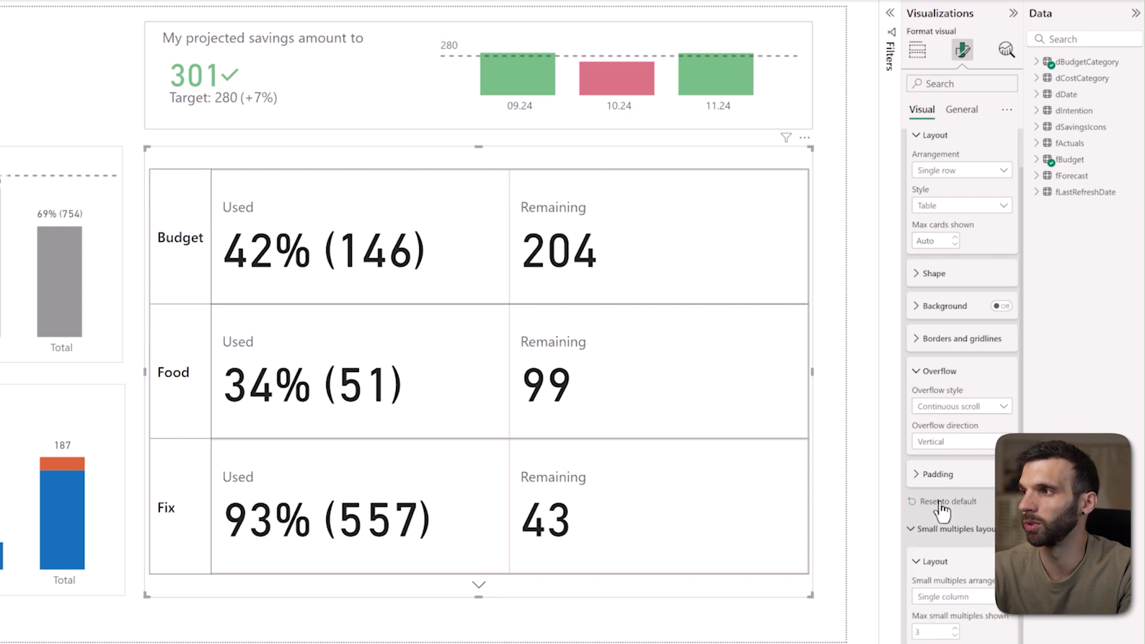
scroll(948, 465, down, 3)
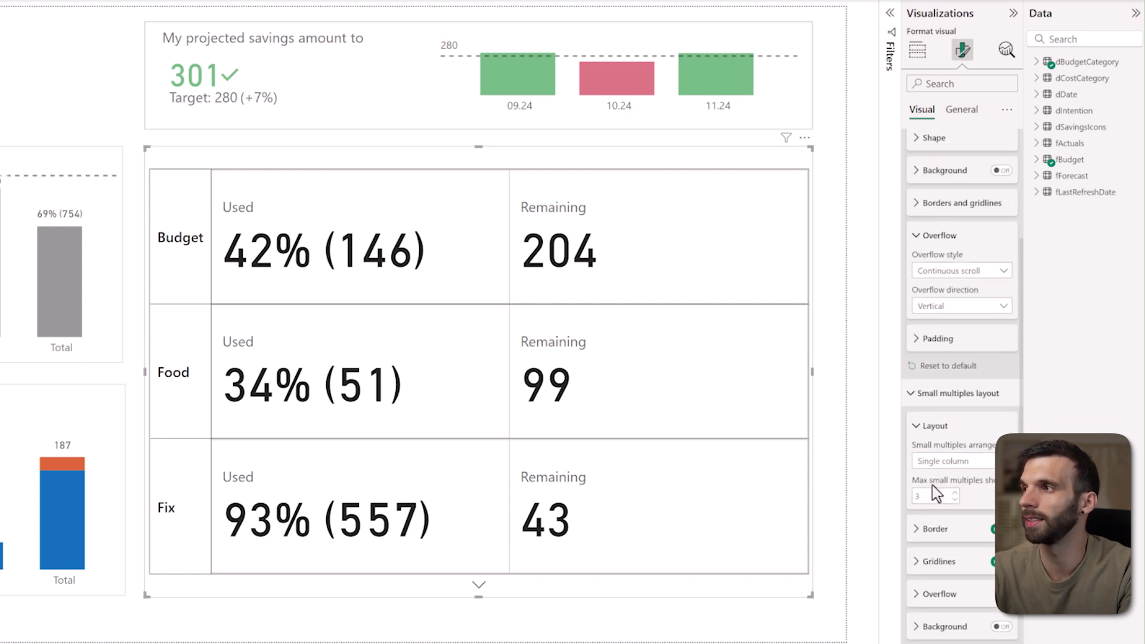
click(966, 465)
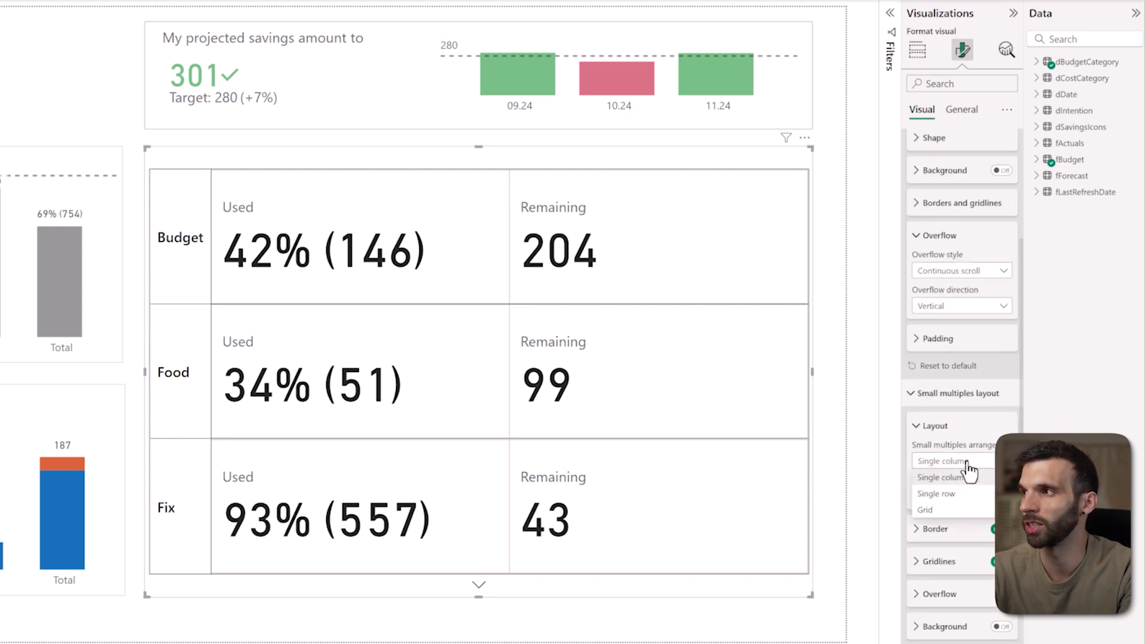
click(946, 516)
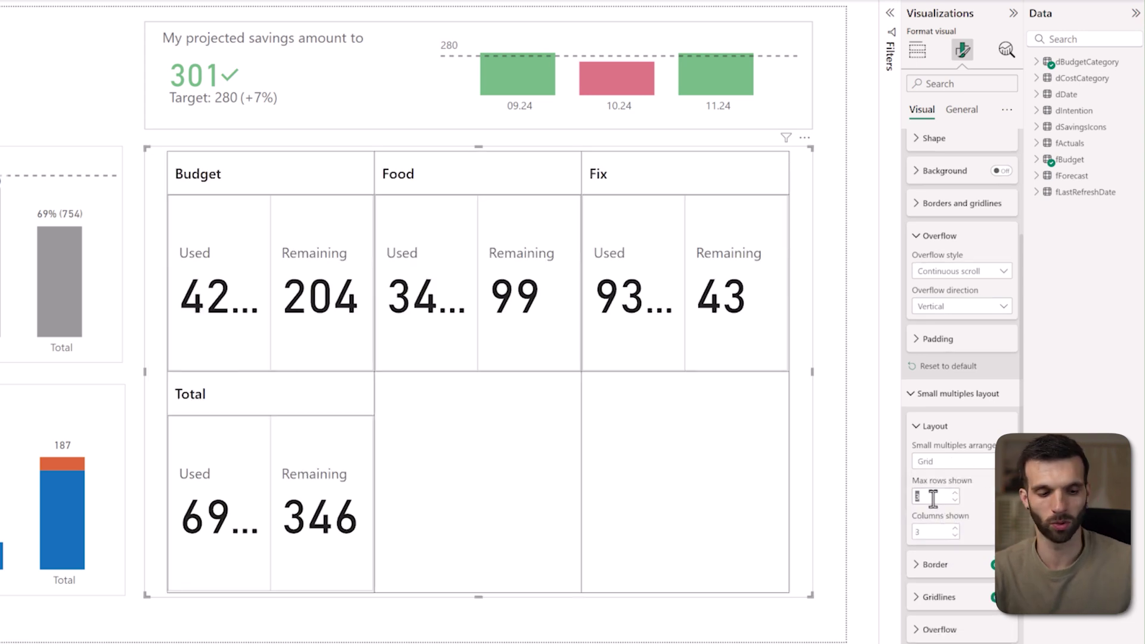
text(2)
key(Tab)
text(2)
- Turn off the border and the gridlines of the small multiples layout
scroll(933, 500, down, 1)
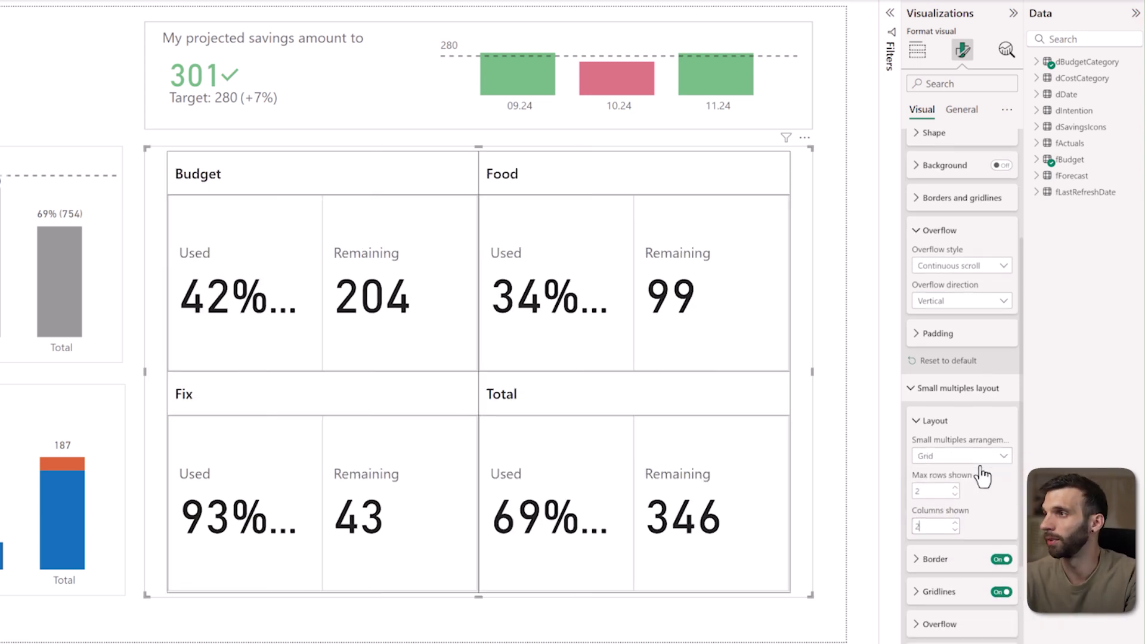
click(1001, 496)
click(1002, 530)
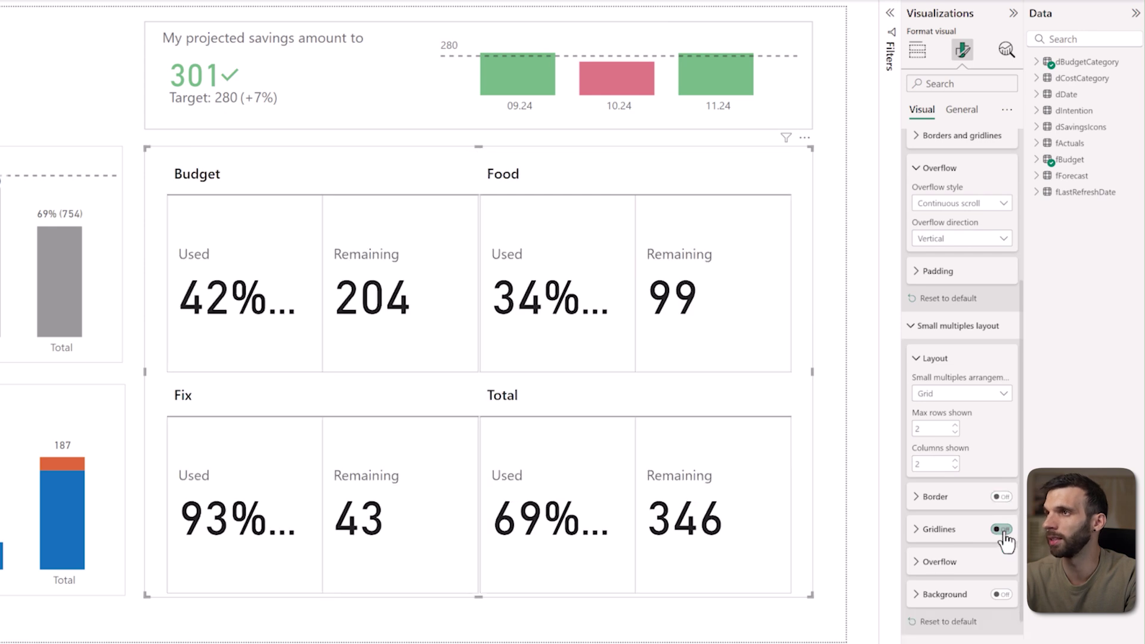
- Set the small multiples header's padding to 16 px above and 0 px below, and turn off its background
scroll(954, 581, down, 1)
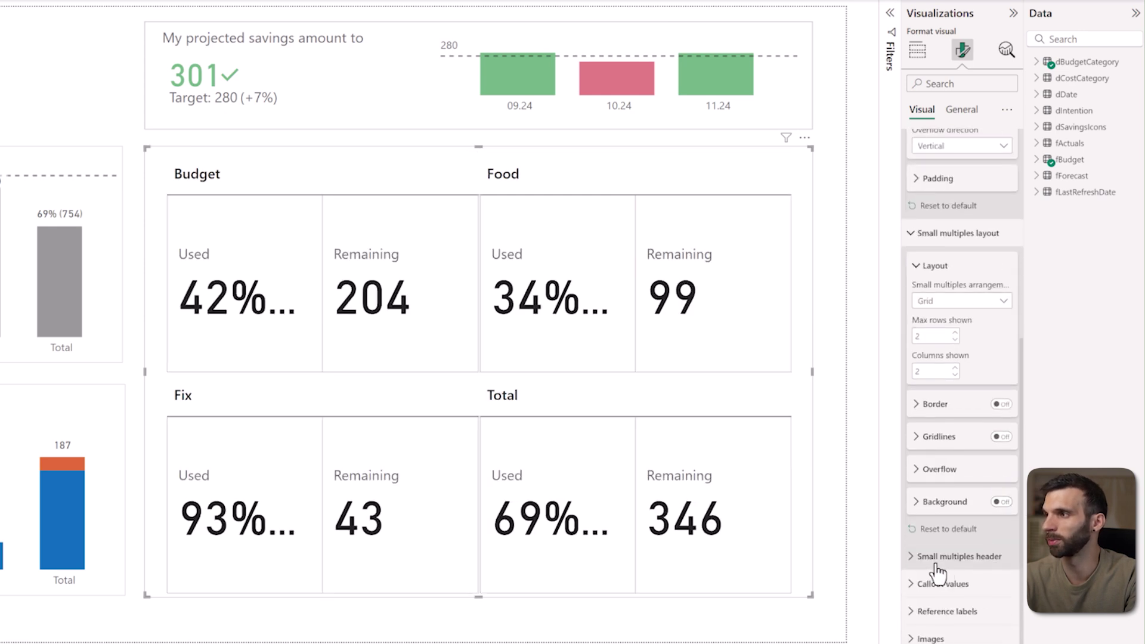
click(936, 564)
scroll(948, 525, down, 4)
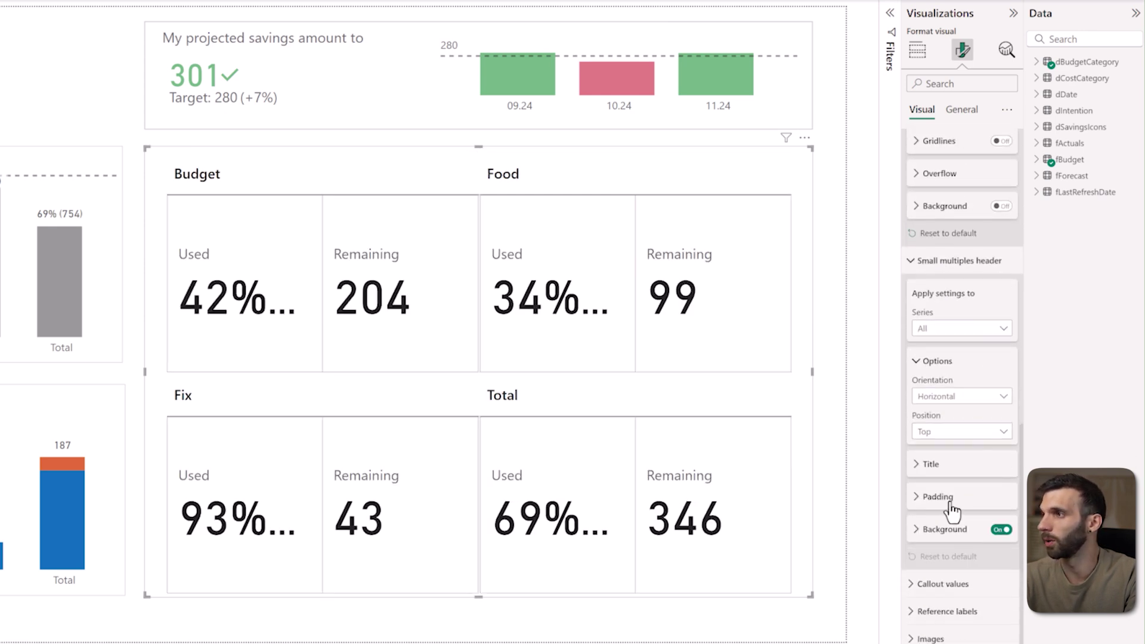
click(953, 507)
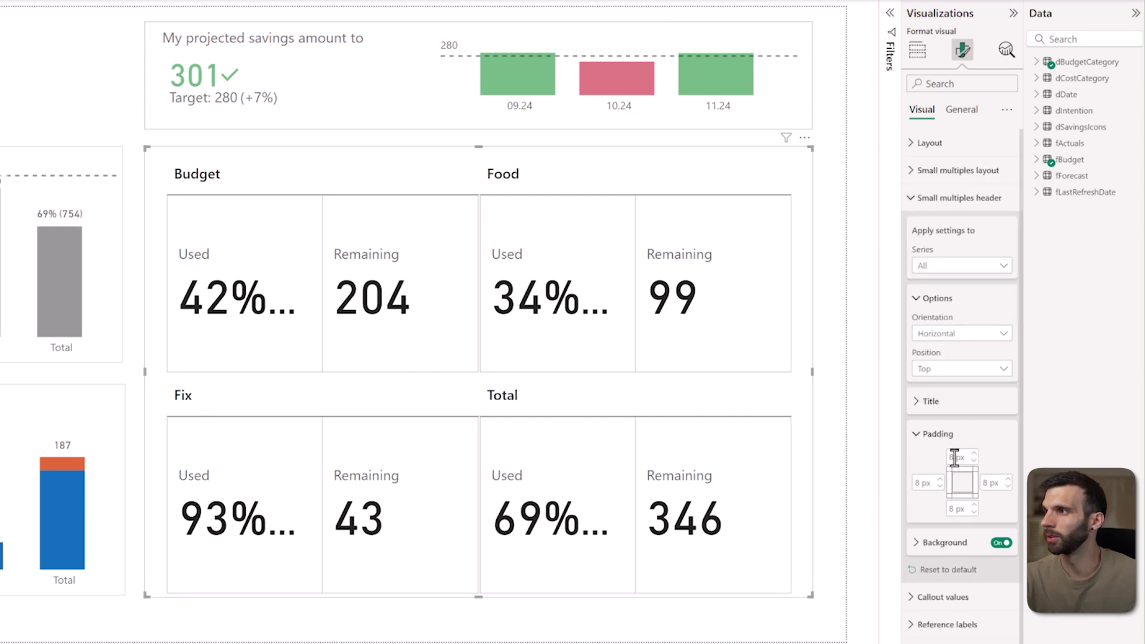
double_click(954, 457)
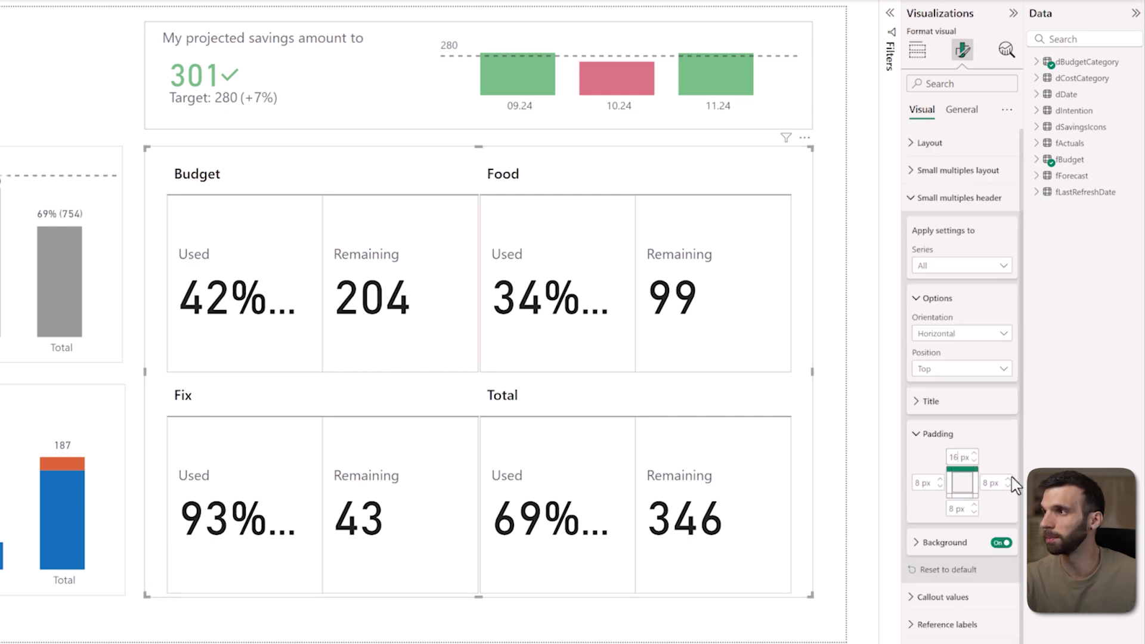
text(16)
key(Tab)
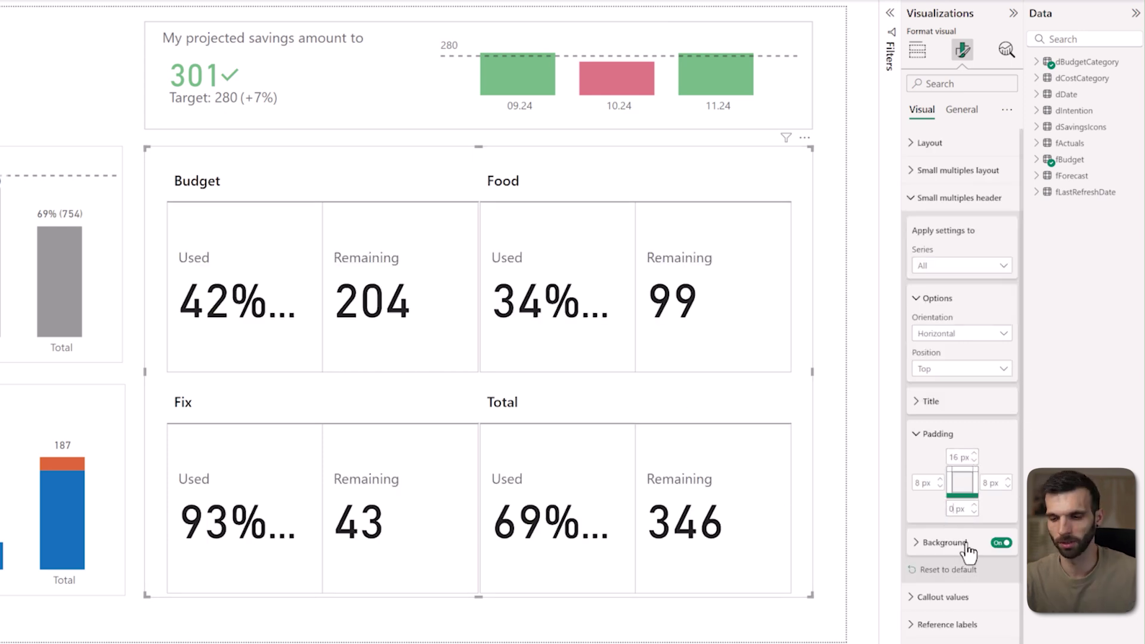
click(1002, 543)
- Set the callout values of all series to font size 20 and a dark grey color
scroll(939, 451, down, 1)
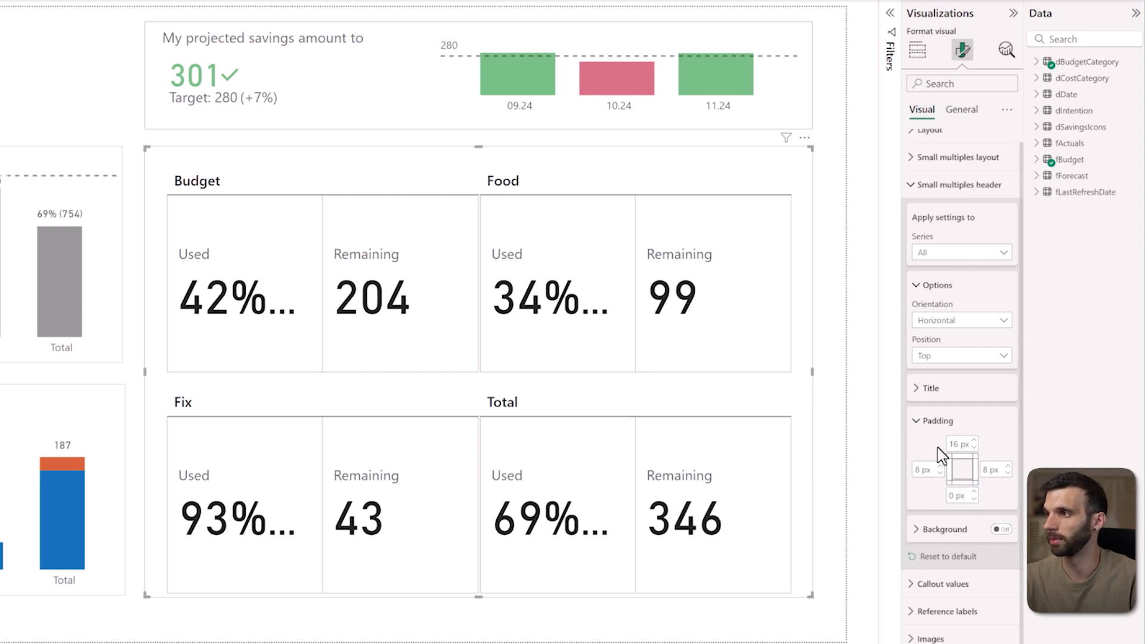
click(949, 588)
scroll(974, 409, down, 5)
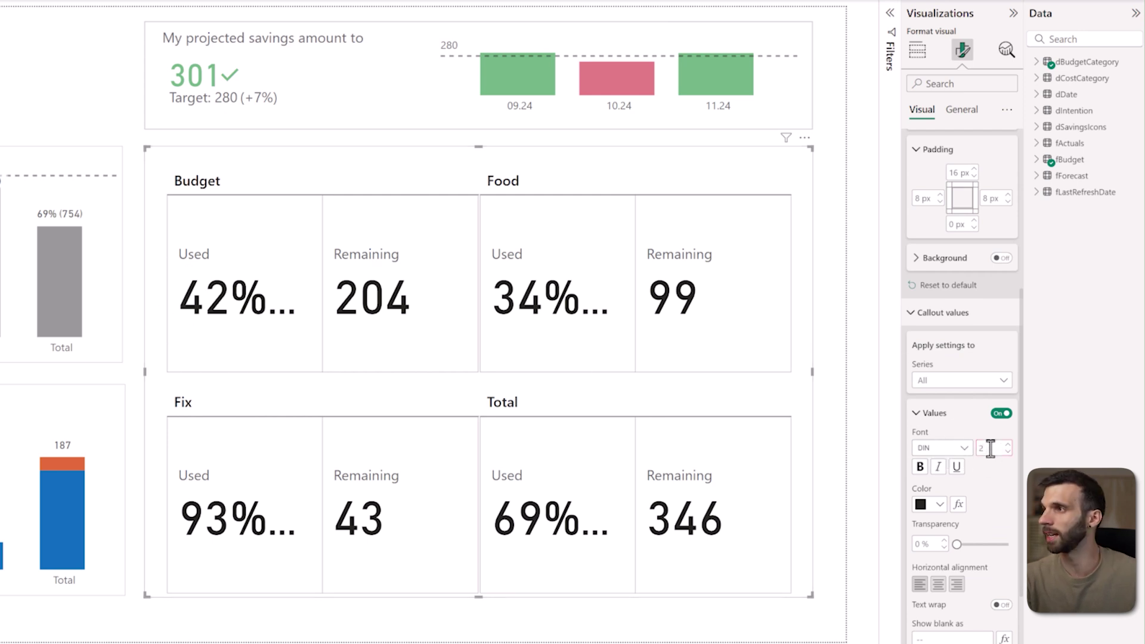
key(Return)
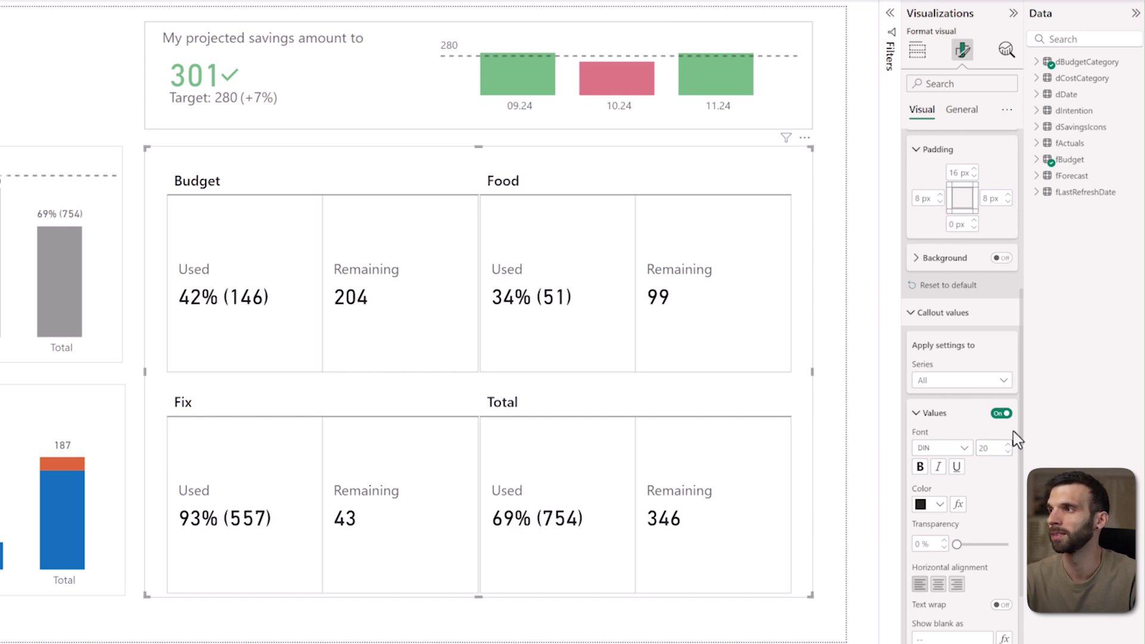
click(939, 505)
click(948, 340)
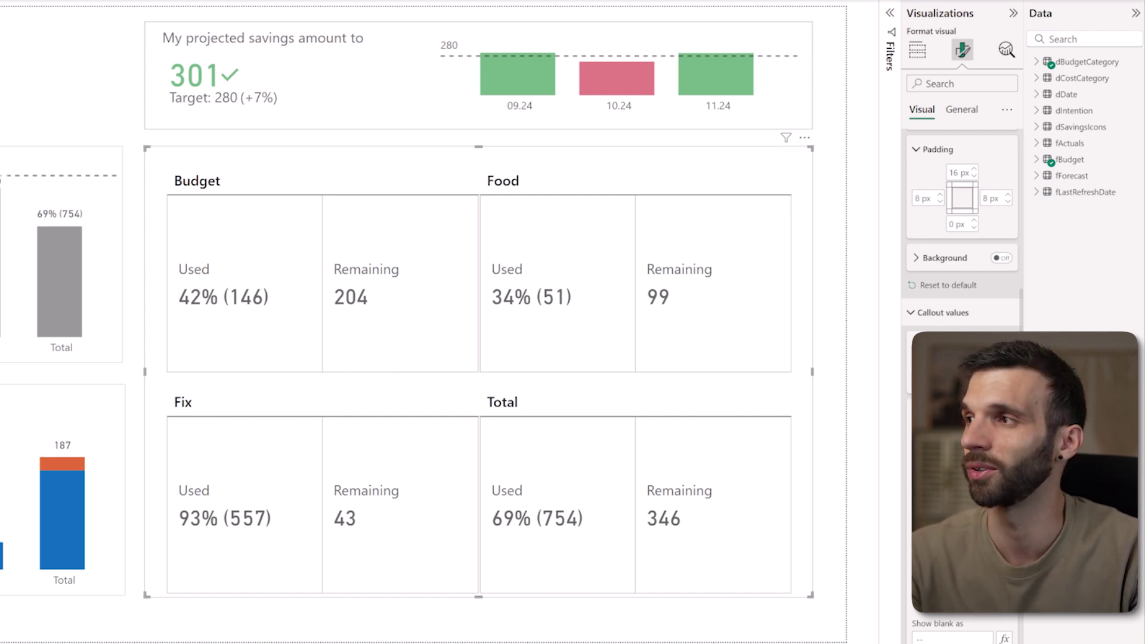
- Change the callout label text of the Used series to "Spent"
scroll(928, 536, down, 5)
click(928, 522)
scroll(1007, 477, down, 1)
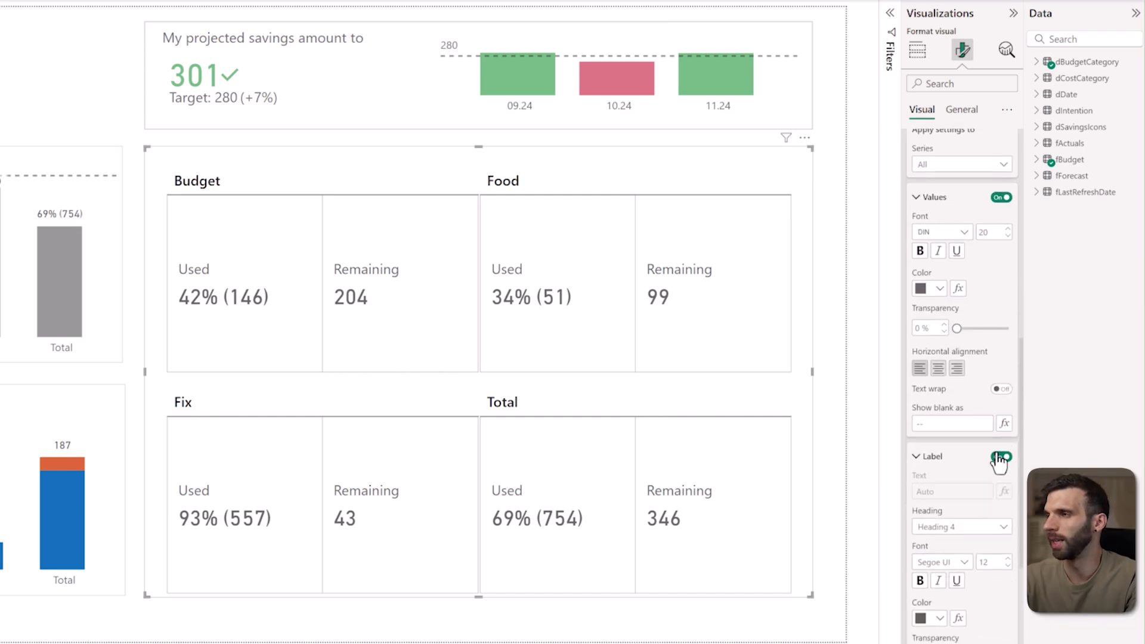
scroll(989, 459, down, 1)
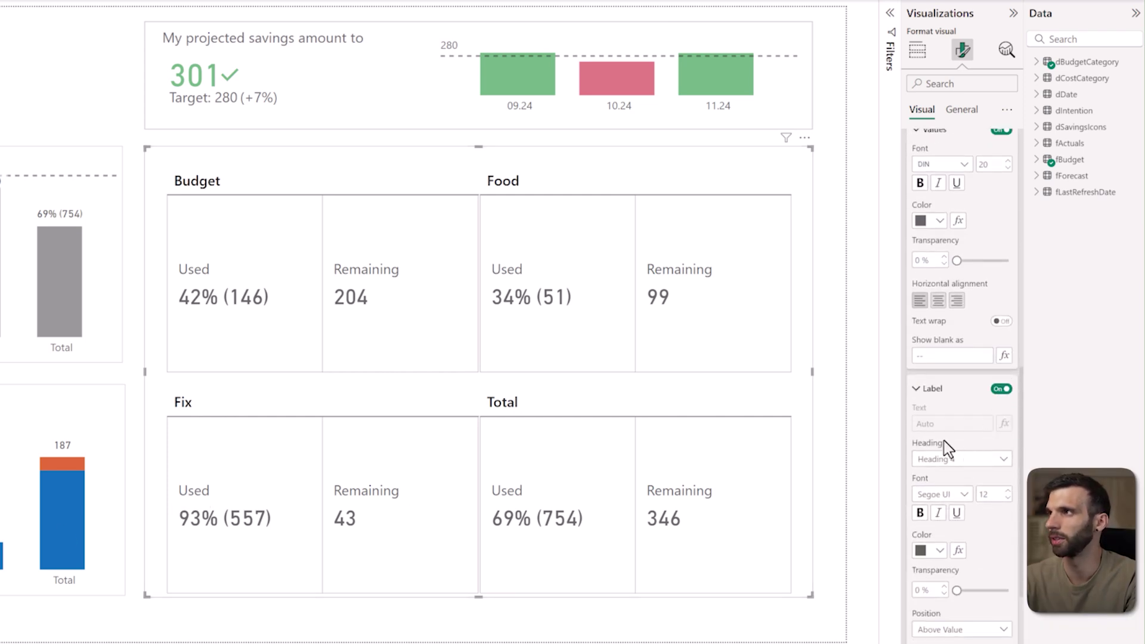
scroll(943, 449, up, 2)
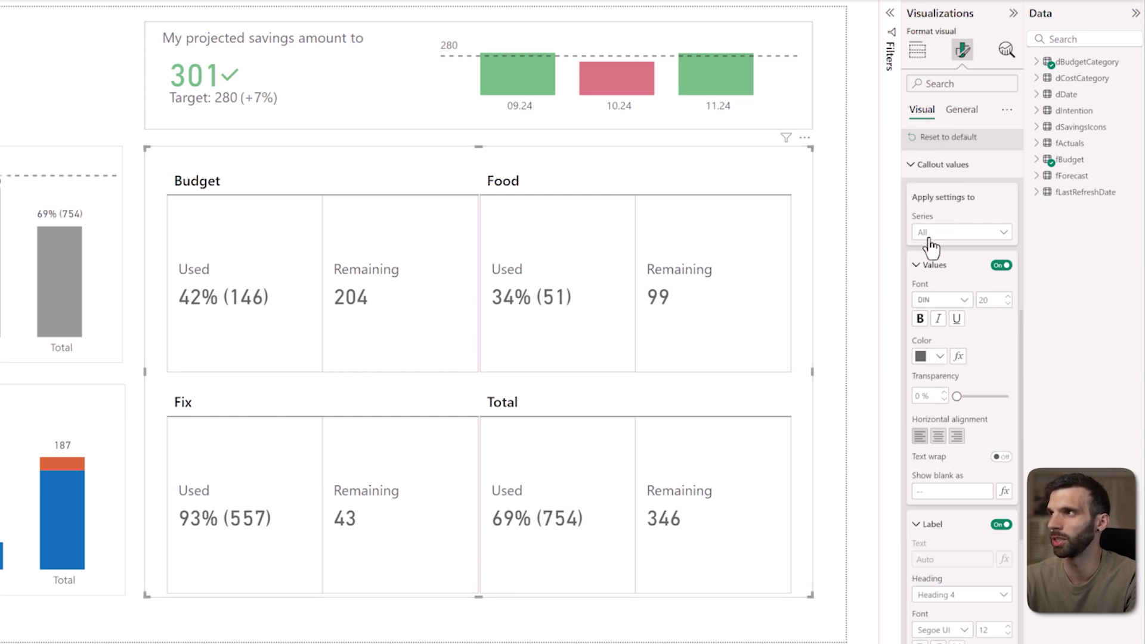
click(977, 236)
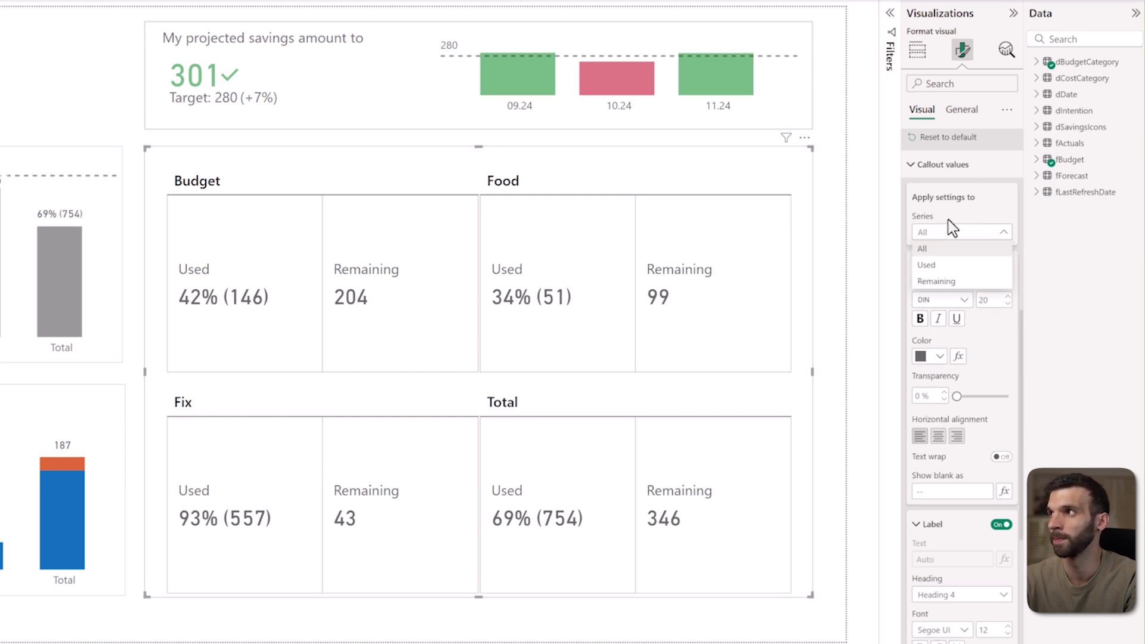
click(946, 278)
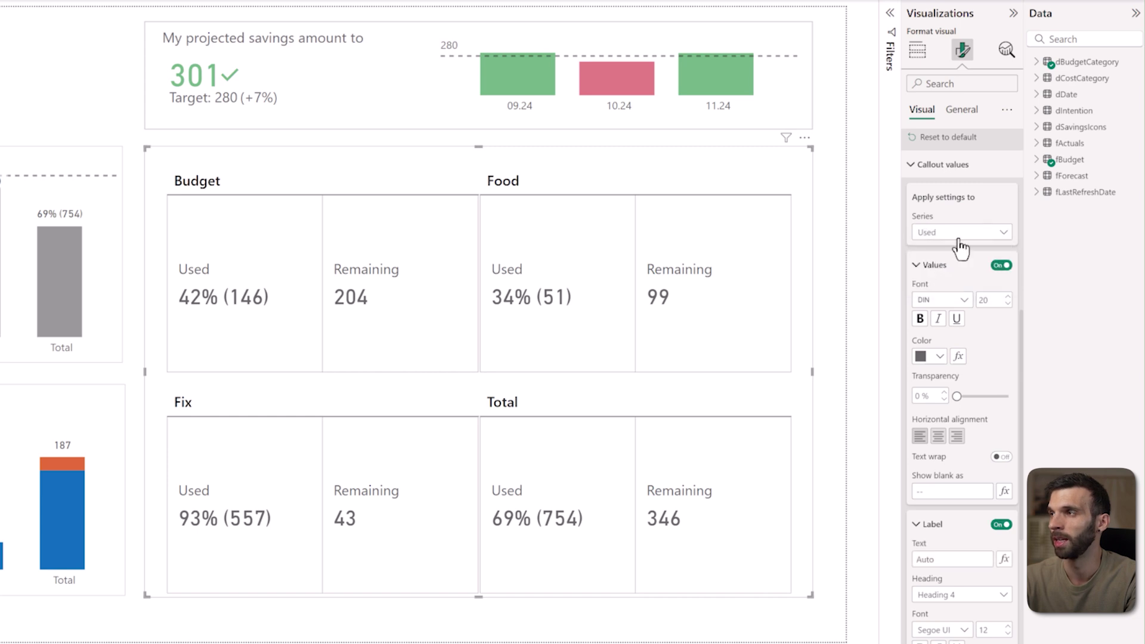
scroll(948, 310, down, 3)
scroll(951, 321, down, 3)
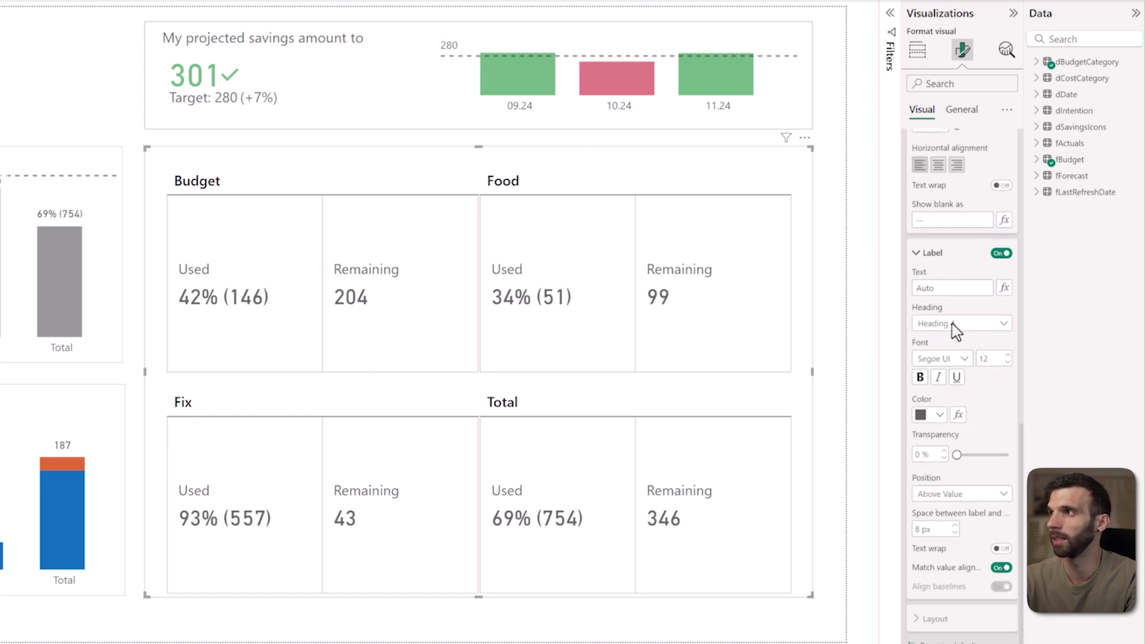
click(948, 285)
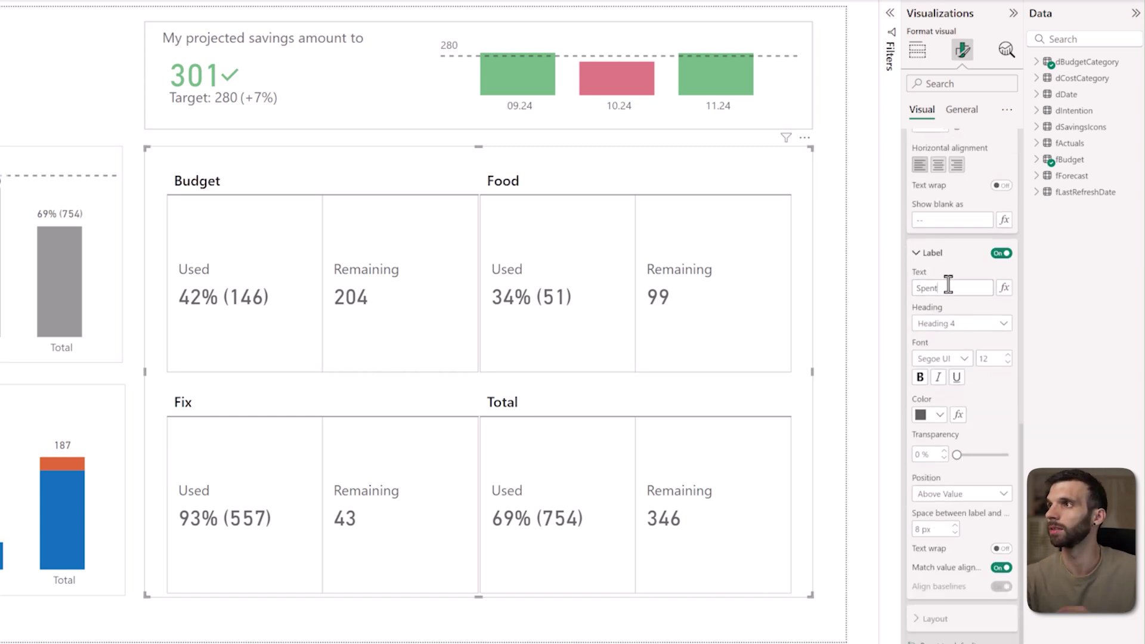
scroll(957, 334, up, 2)
scroll(962, 362, down, 3)
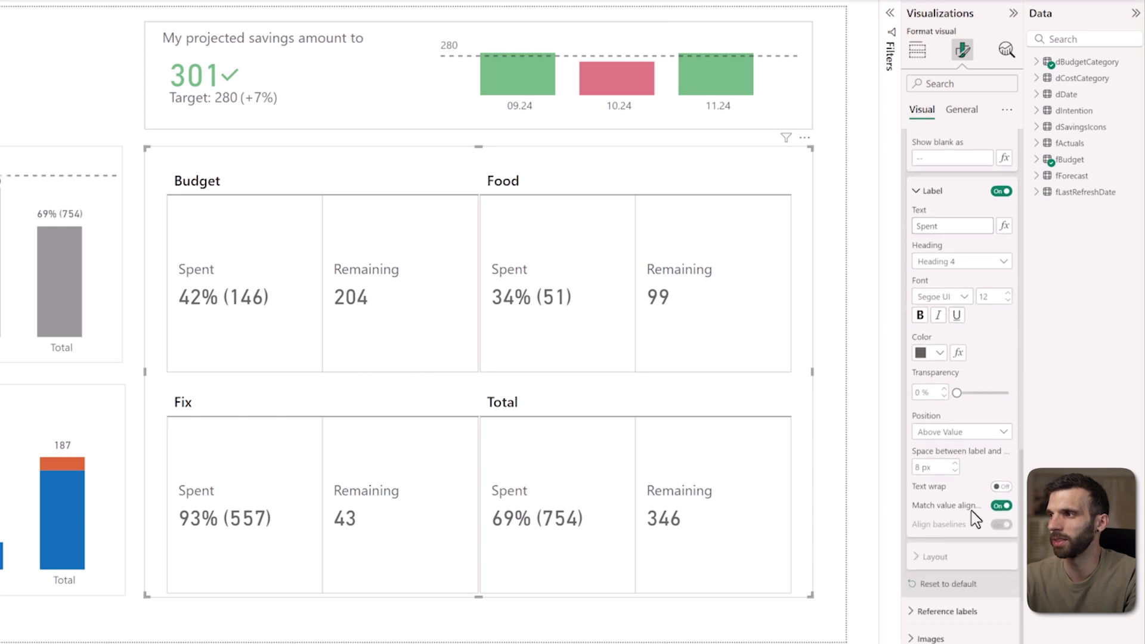
- Add the Budget Spent Want and Budget Spent Junk small multiples measures as further reference labels for the Used series
click(918, 623)
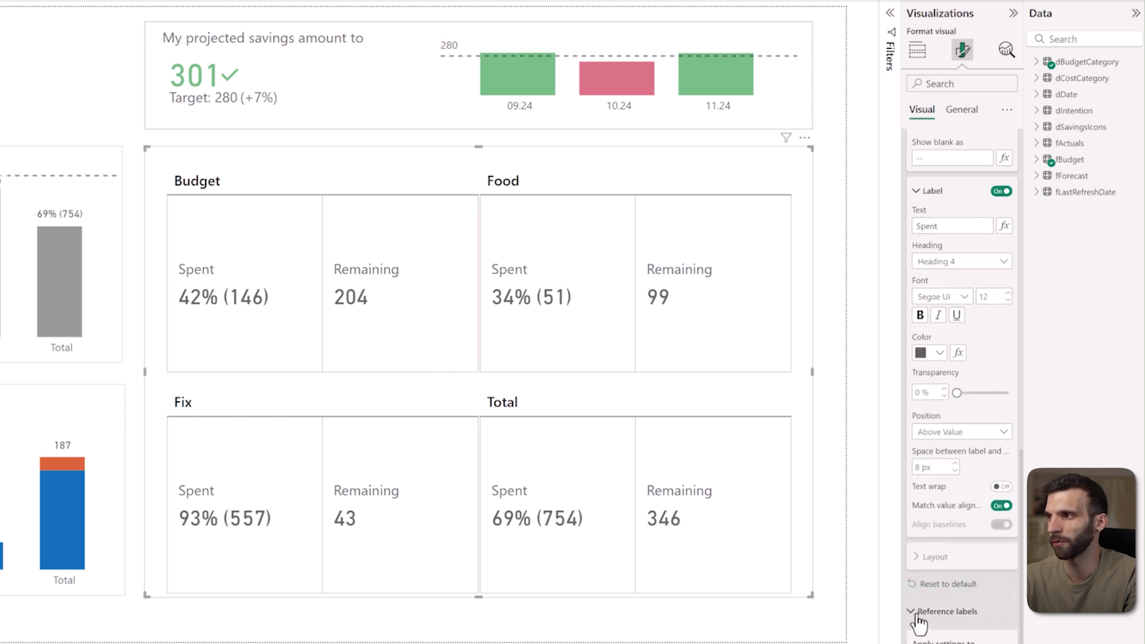
scroll(966, 537, down, 6)
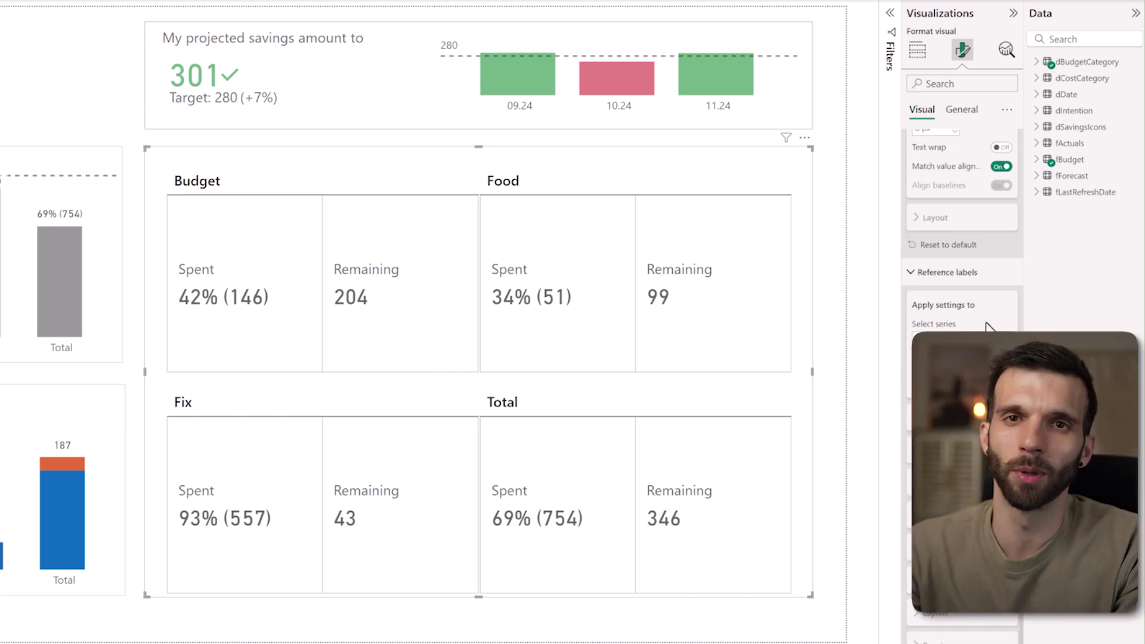
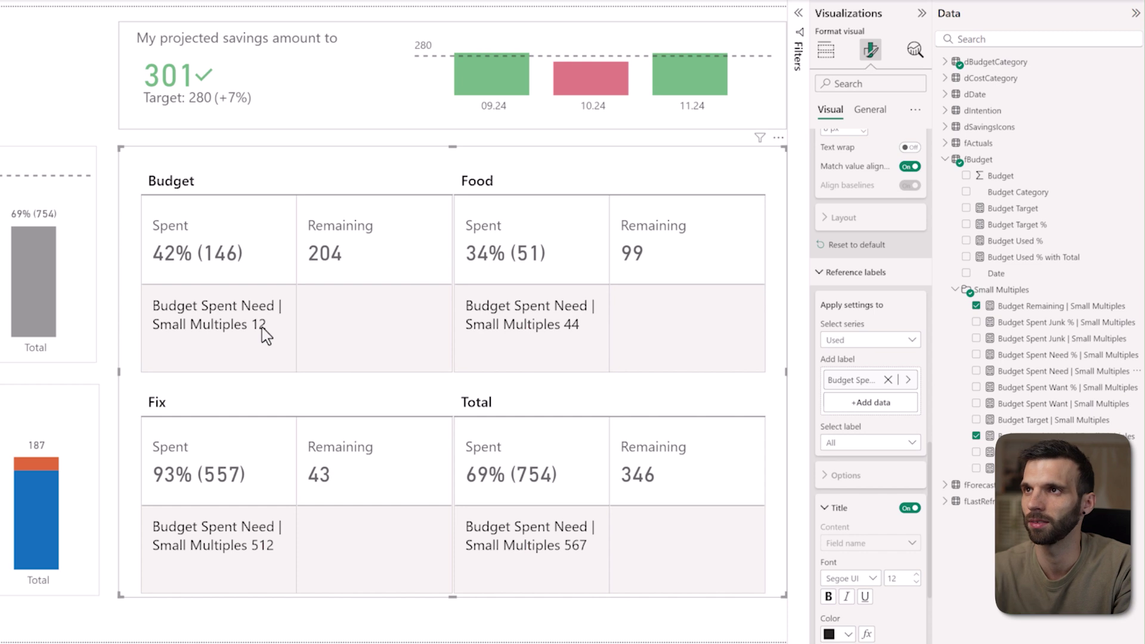
drag(1091, 404, 905, 411)
drag(1063, 340, 887, 435)
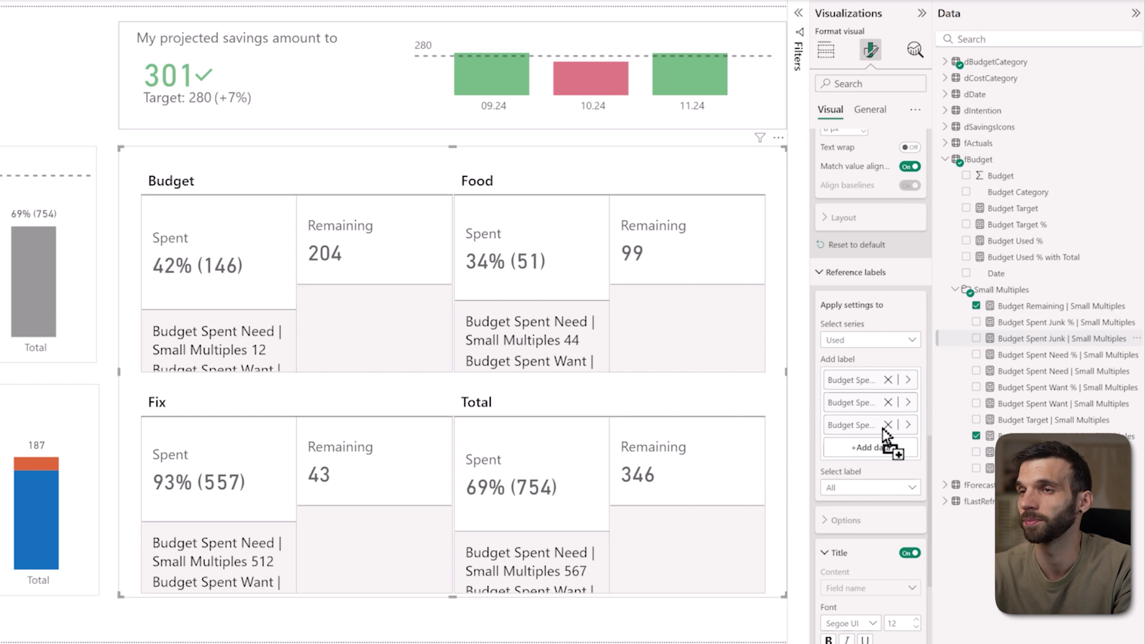
- Give the Budget Spent Need reference label the custom title "Need" in dark grey
click(865, 487)
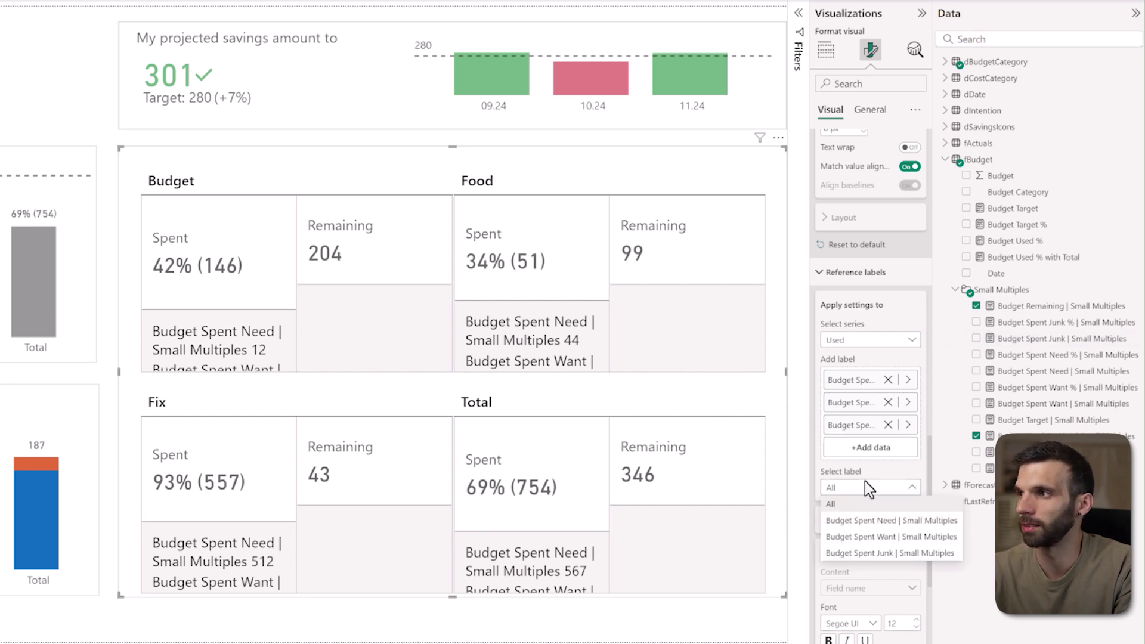
click(871, 521)
scroll(877, 495, down, 3)
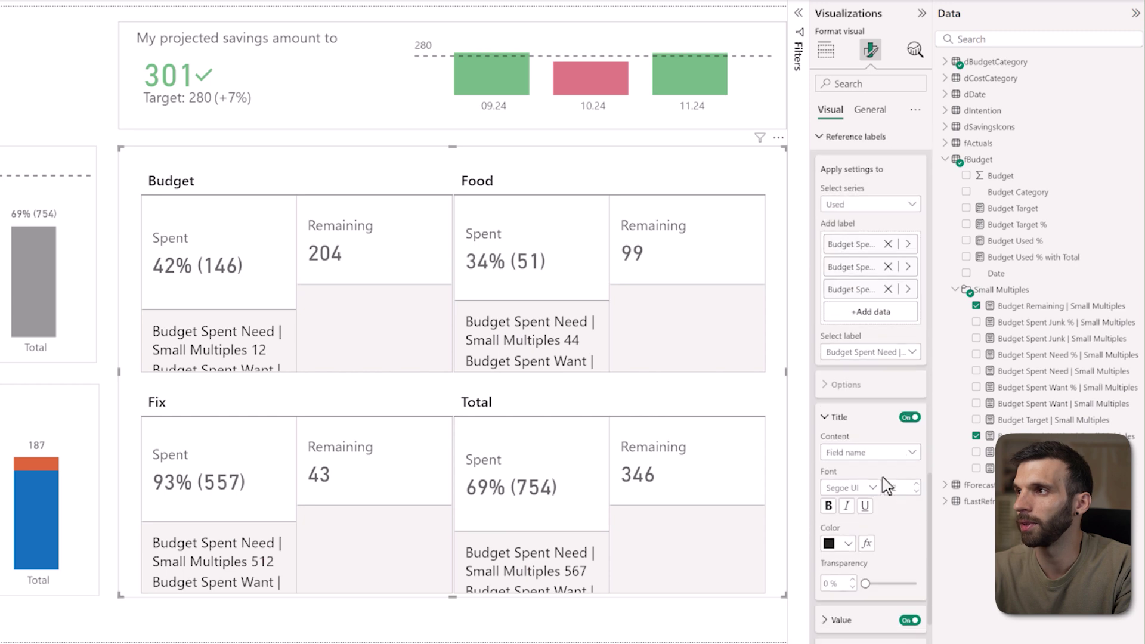
click(879, 468)
click(874, 472)
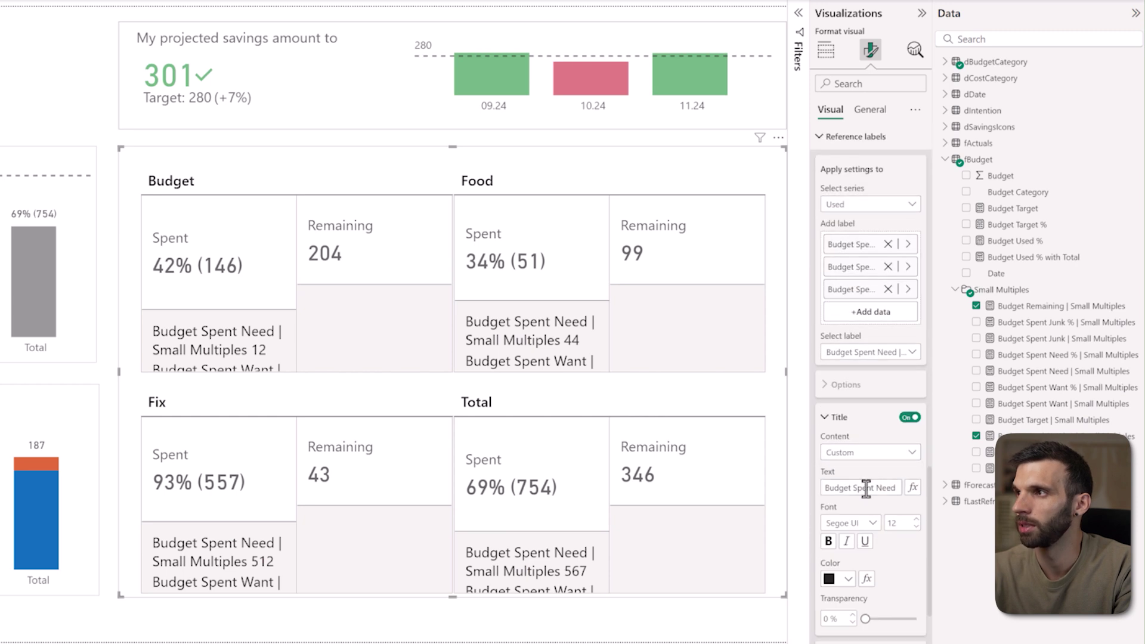
triple_click(860, 487)
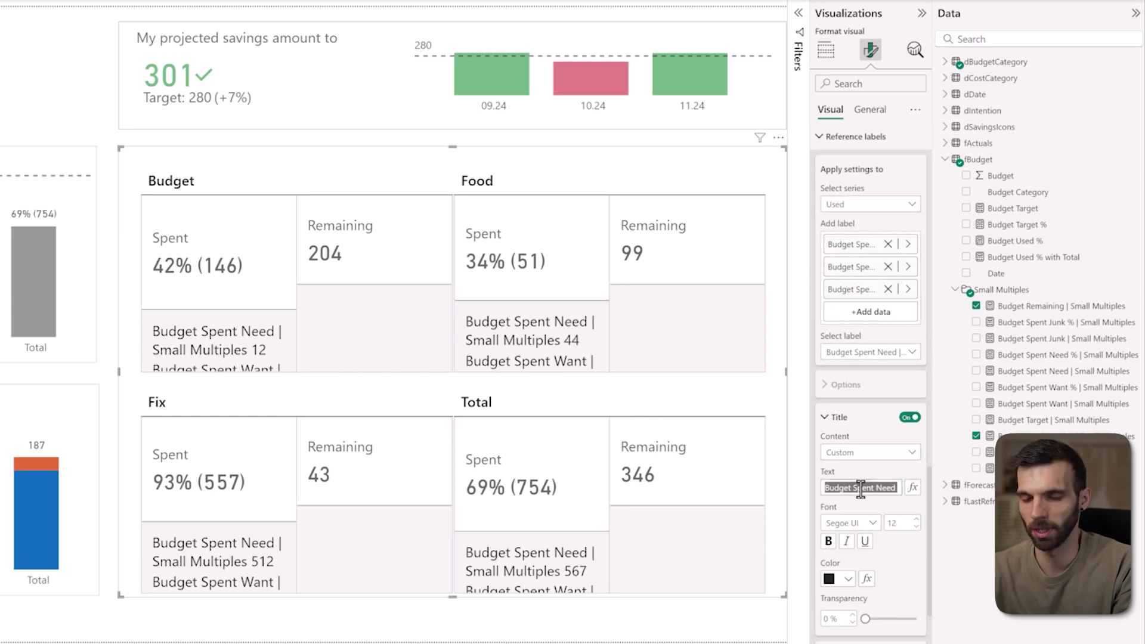
text(N)
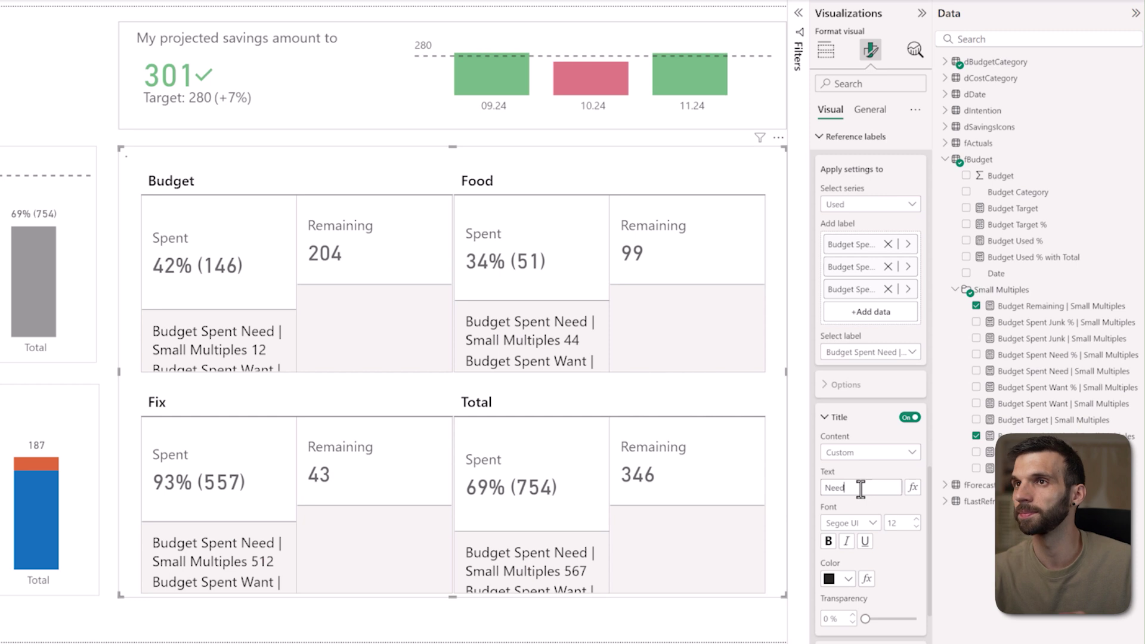
text(eed)
click(848, 579)
click(864, 395)
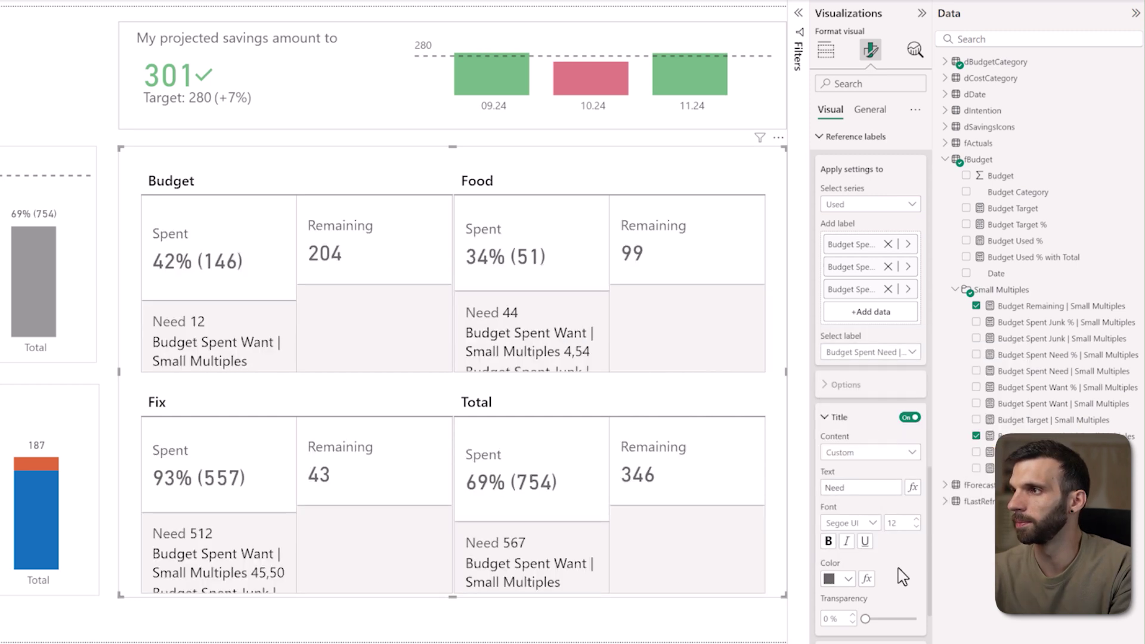
- Format the Need reference label's value in dark grey with display units None, 0 decimal places, and blanks shown as 0
scroll(902, 577, down, 3)
click(836, 453)
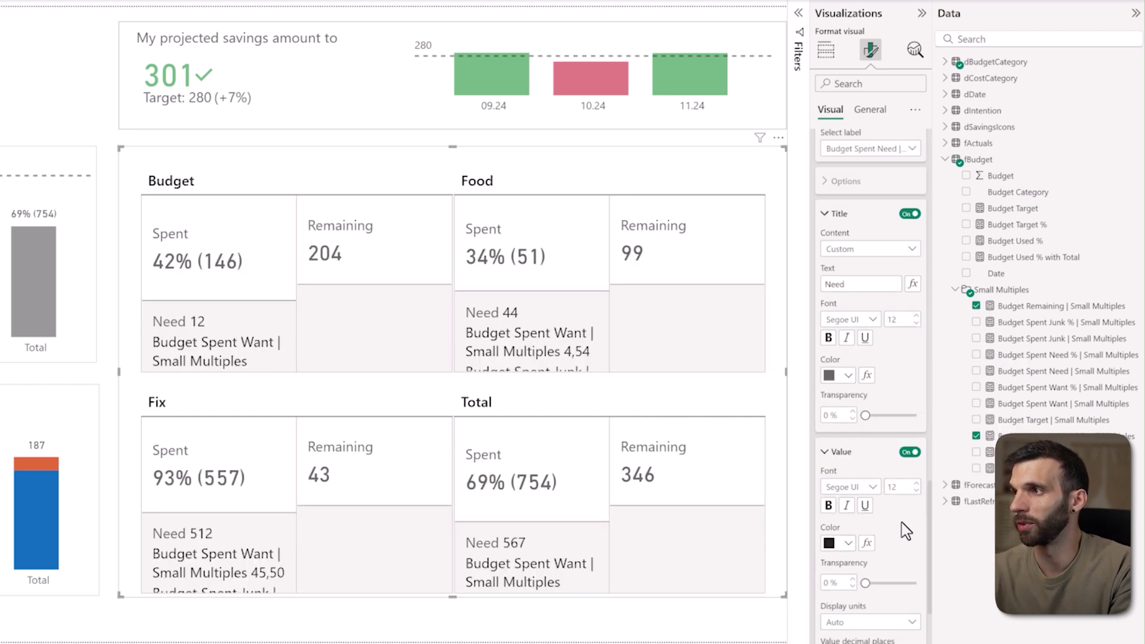
click(835, 550)
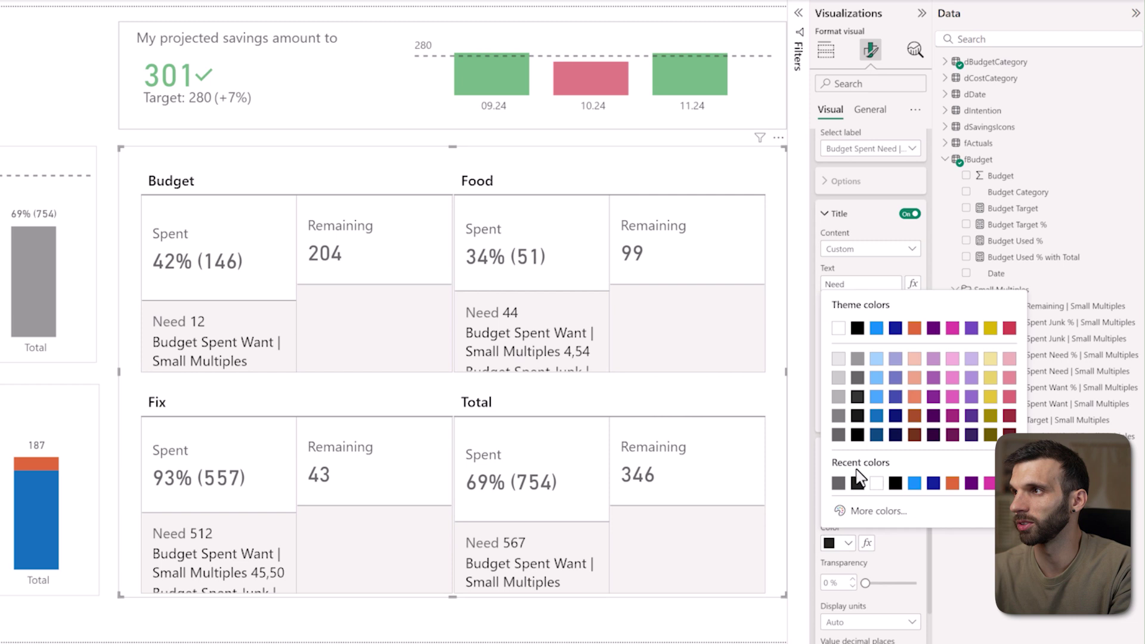
click(864, 390)
scroll(899, 520, down, 2)
click(877, 556)
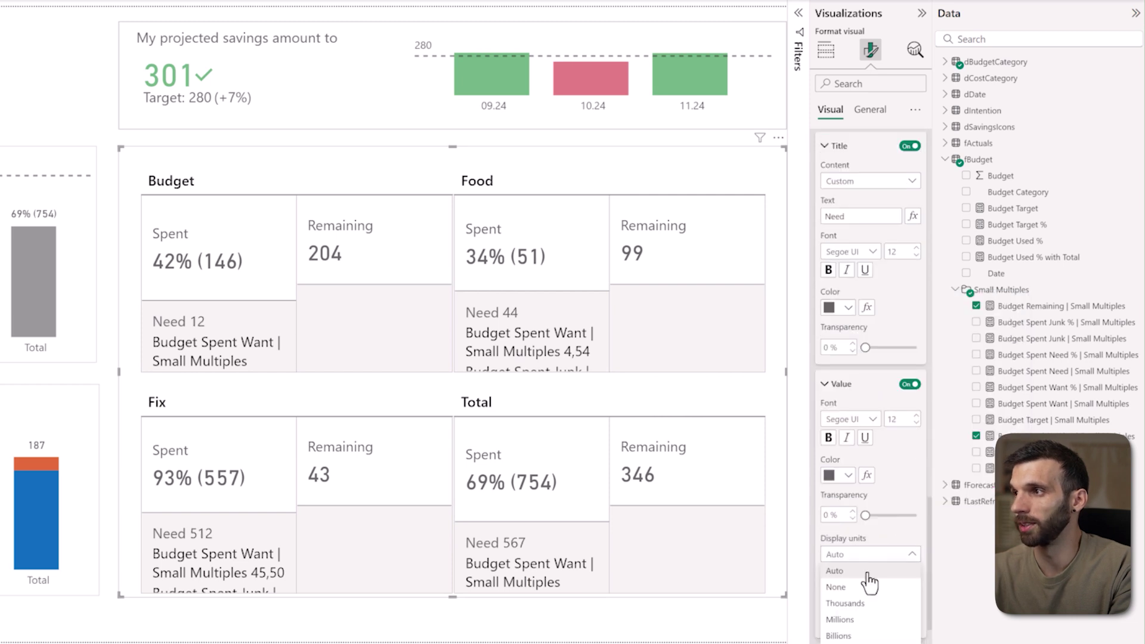
click(852, 570)
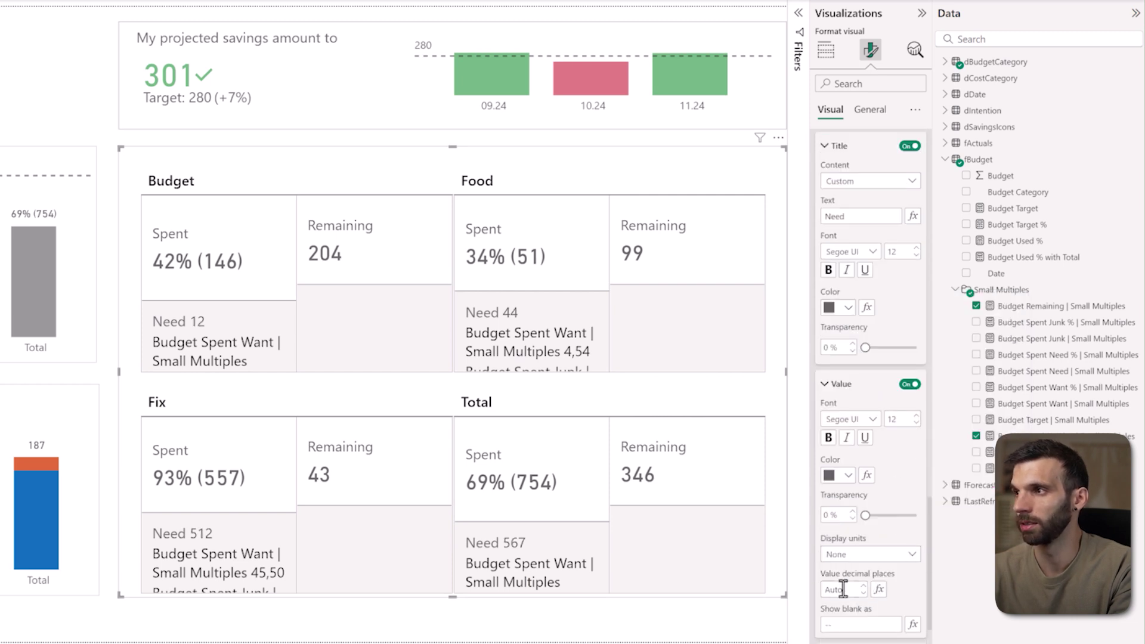
click(843, 589)
text(0)
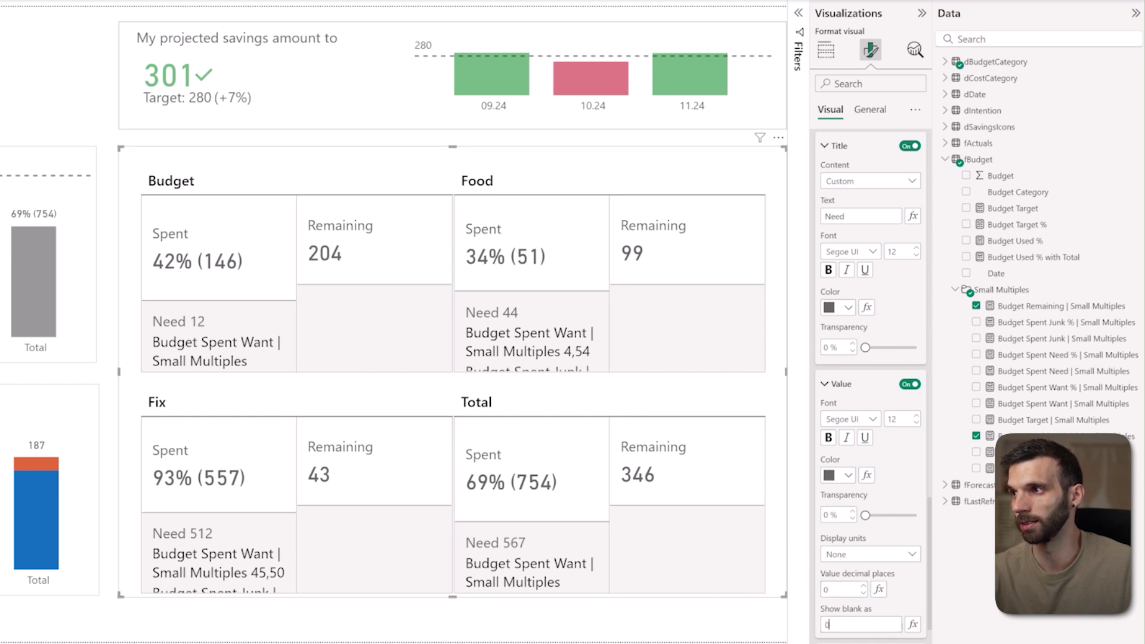
- Give the Budget Spent Want reference label the custom title "Want"
scroll(868, 553, up, 5)
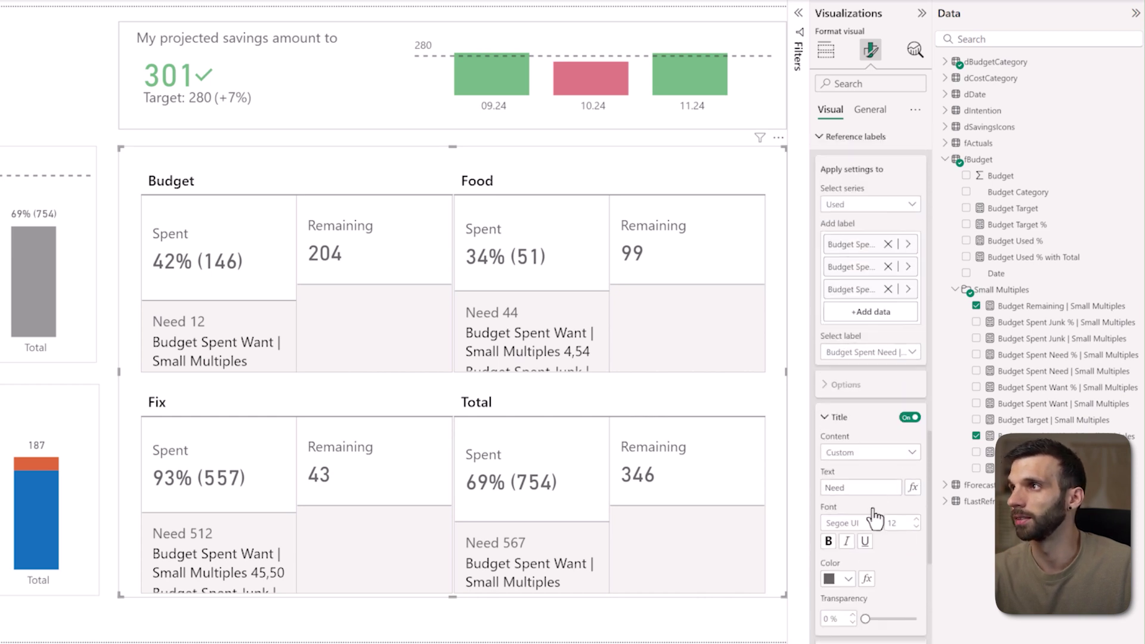
click(859, 354)
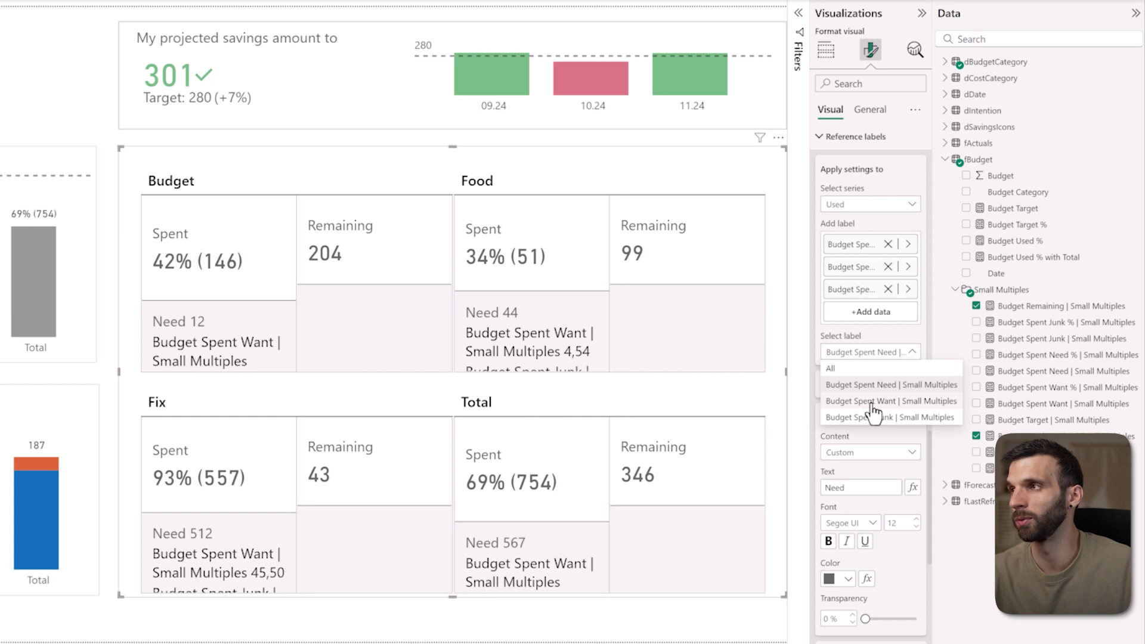
click(874, 401)
click(868, 464)
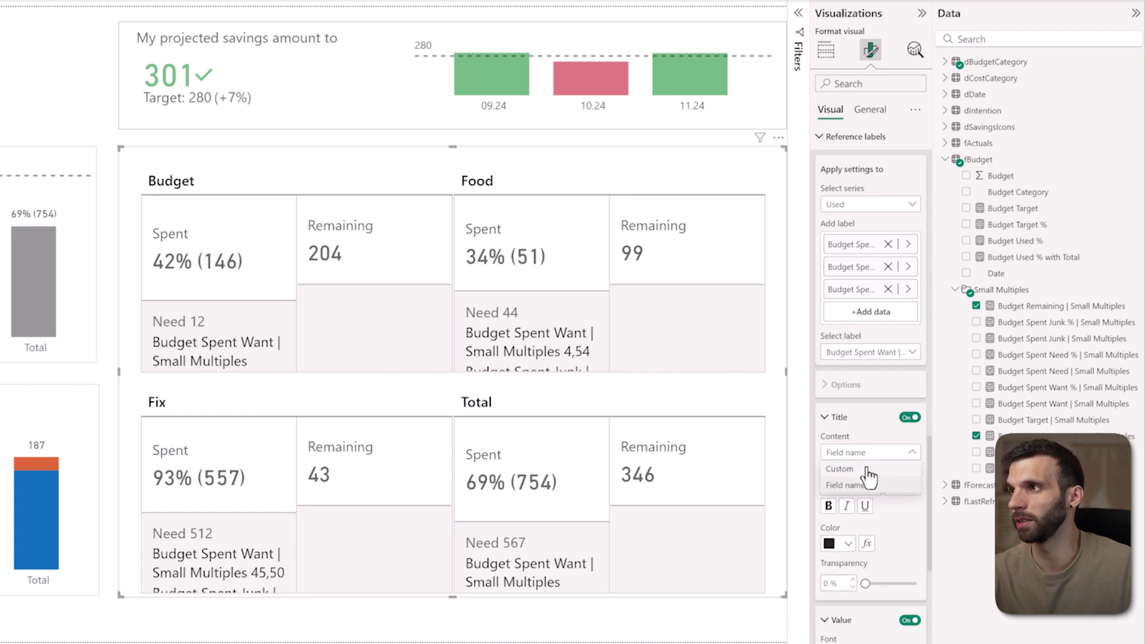
click(864, 468)
triple_click(866, 488)
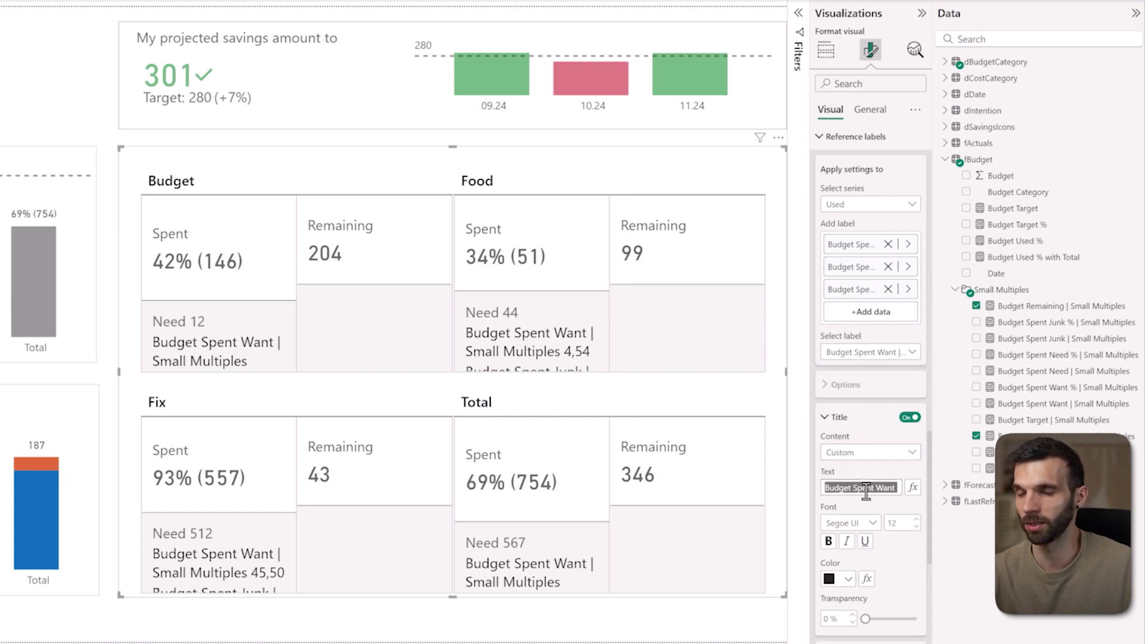
text(Wa)
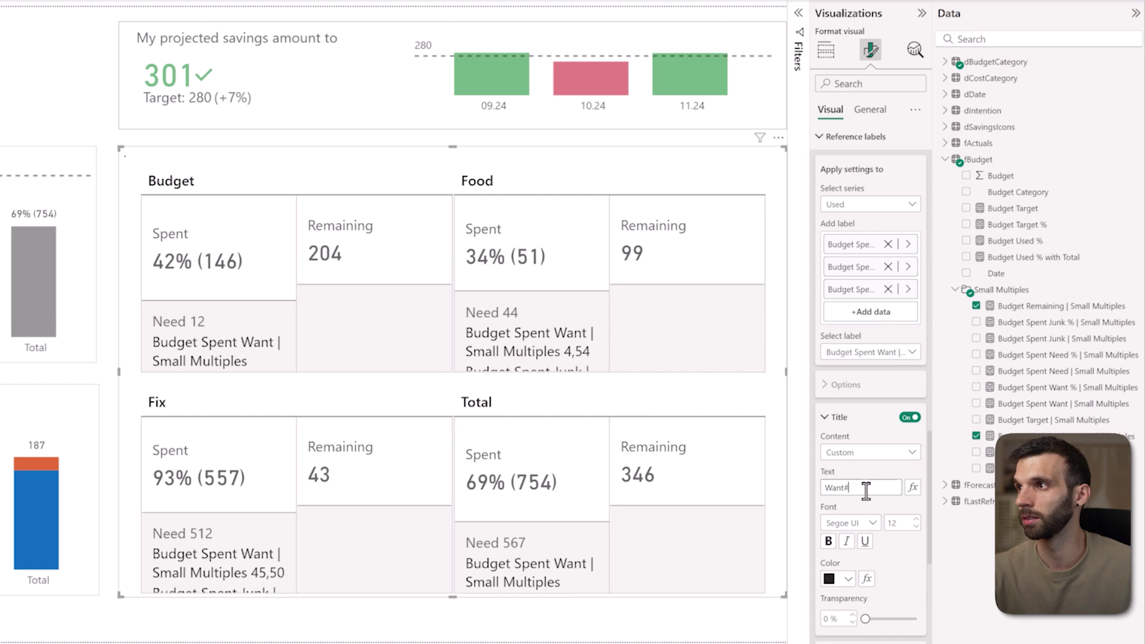
text(nt)
- Format the Want reference label's value in the darker theme blue with display units None, 0 decimal places, and blanks shown as 0
scroll(853, 527, down, 3)
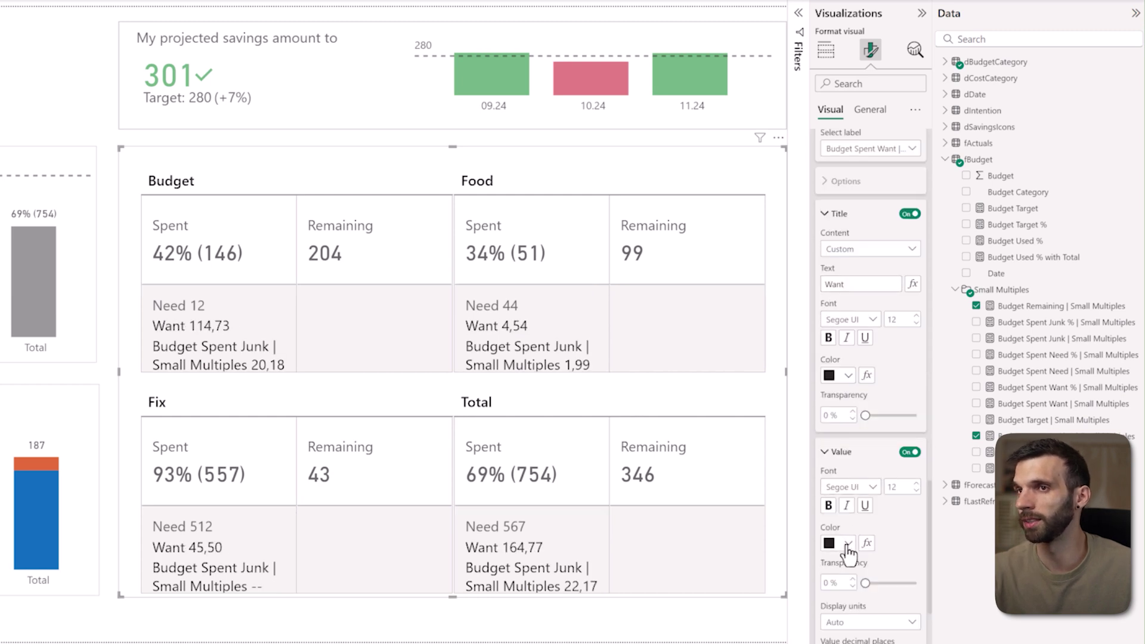
click(847, 543)
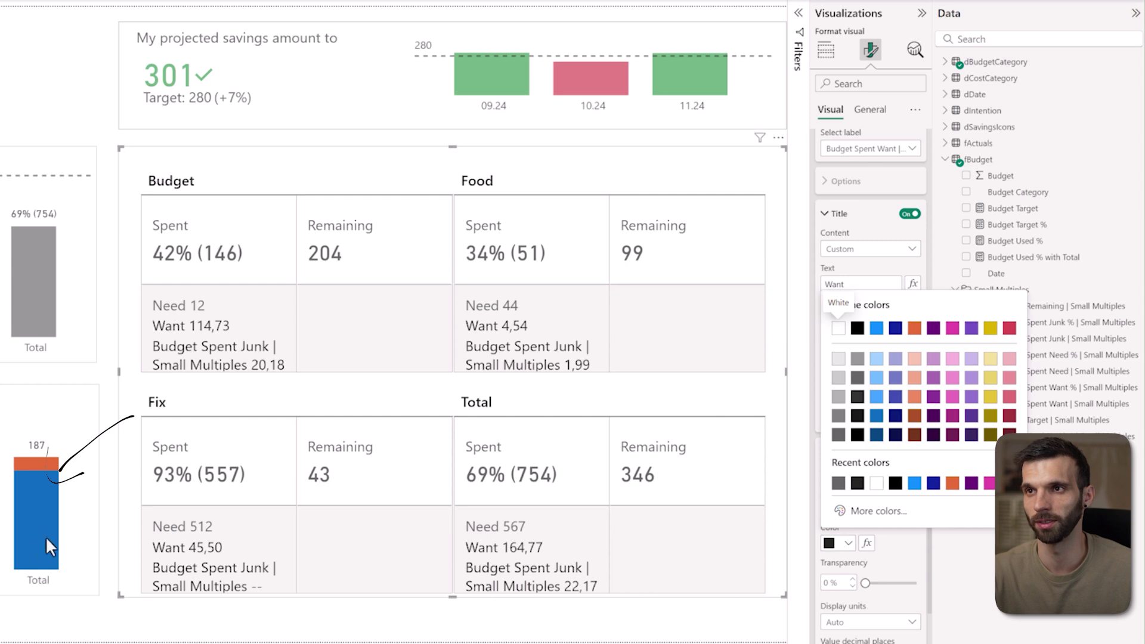
click(877, 415)
scroll(874, 429, down, 1)
click(869, 555)
key(Escape)
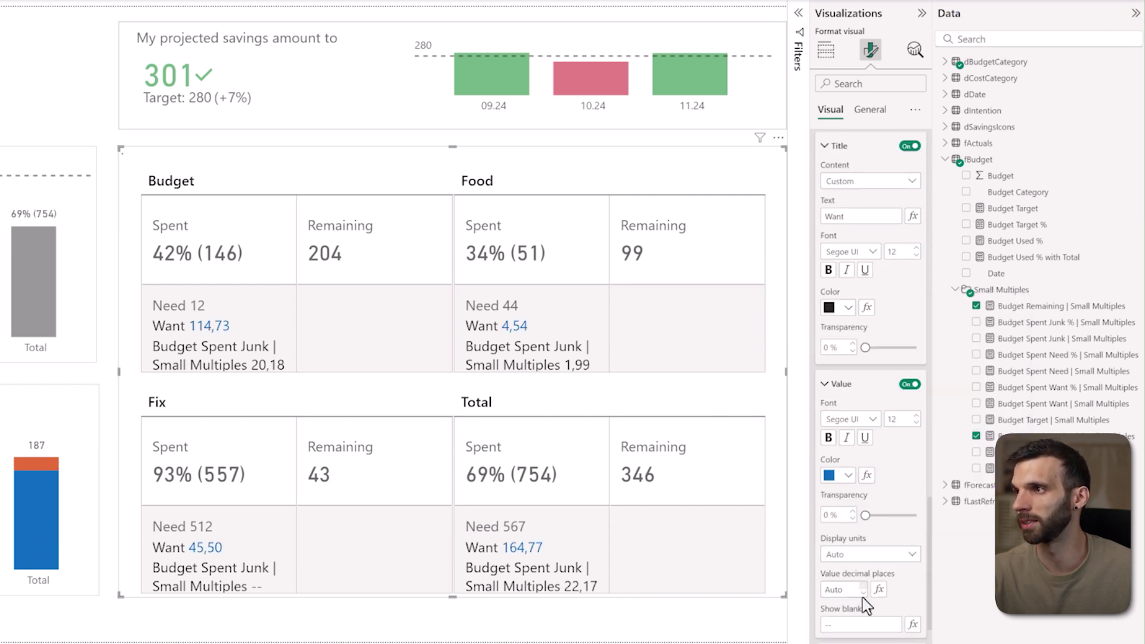
click(825, 620)
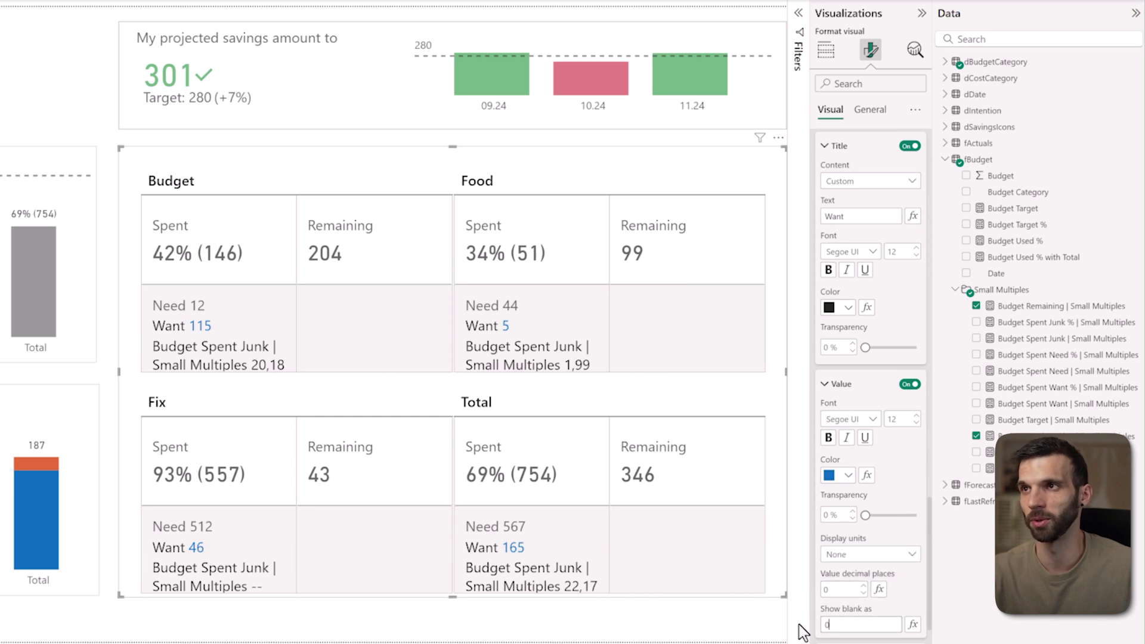
- Color the Want reference label's title in the same blue as its value
scroll(852, 540, up, 3)
scroll(852, 540, up, 1)
scroll(852, 537, down, 2)
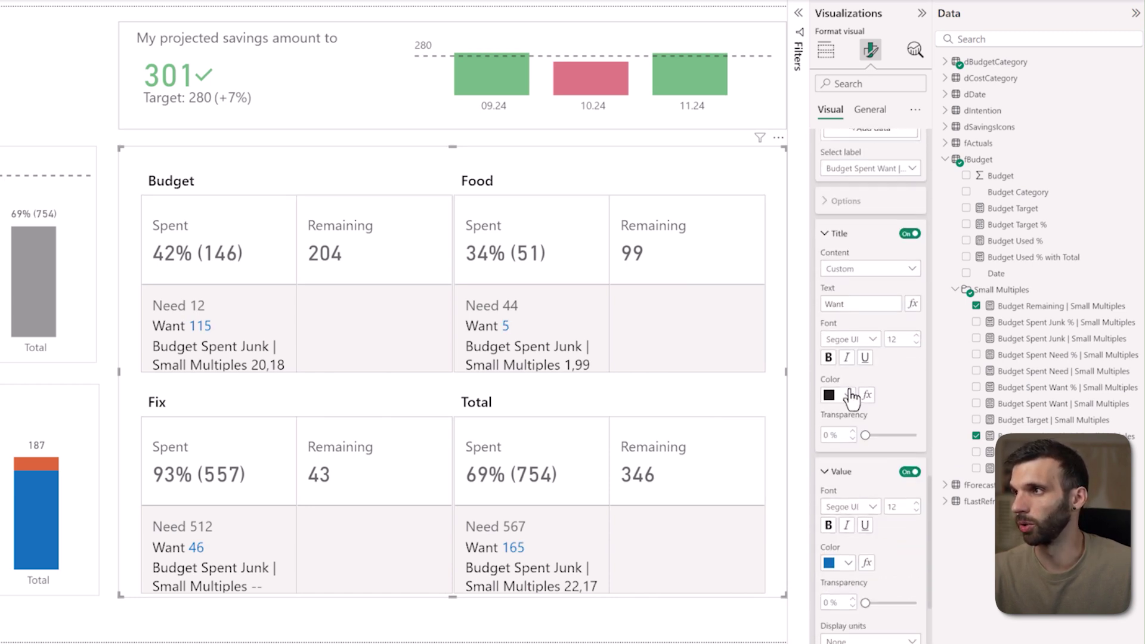
click(846, 396)
click(878, 530)
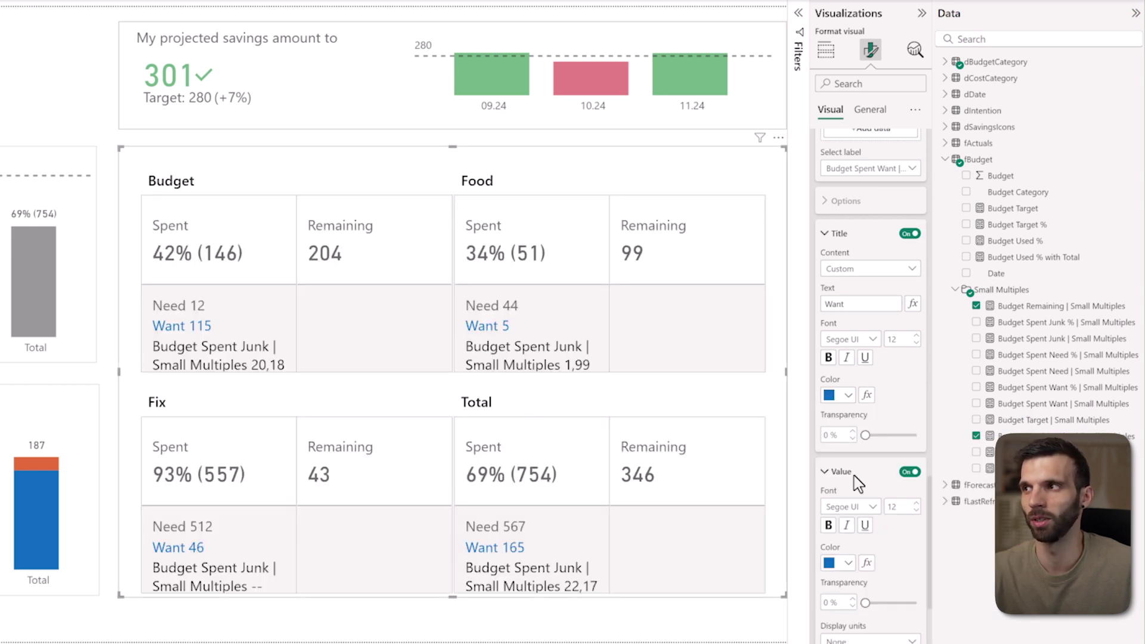
scroll(867, 511, up, 5)
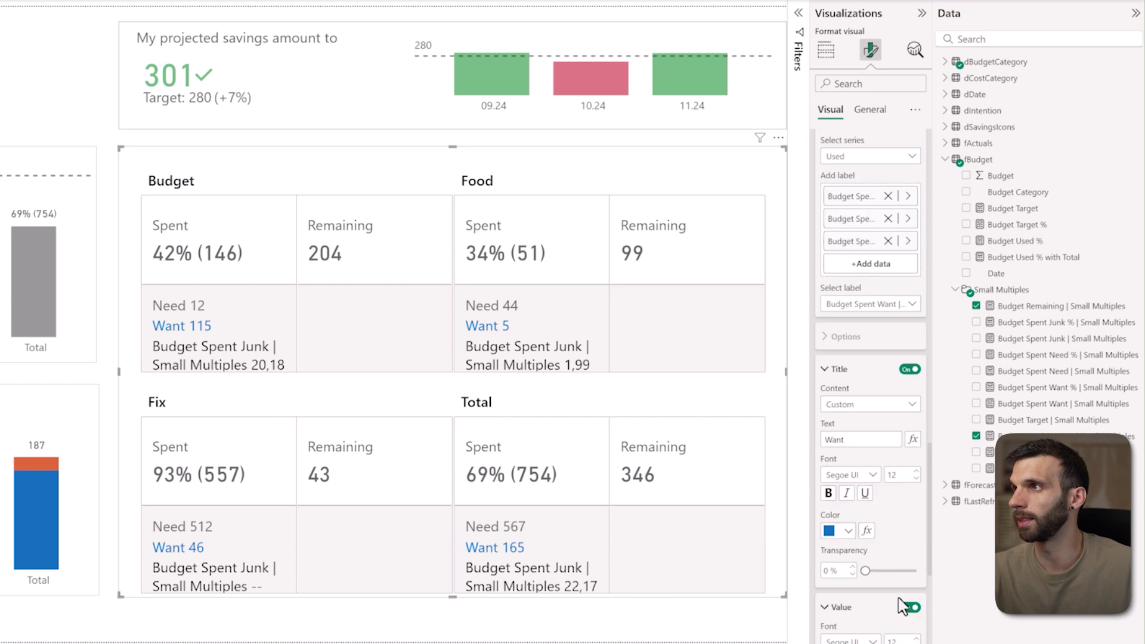
- Give the Budget Spent Junk reference label the custom title "Junk" and color the title in the theme orange
click(887, 373)
click(888, 436)
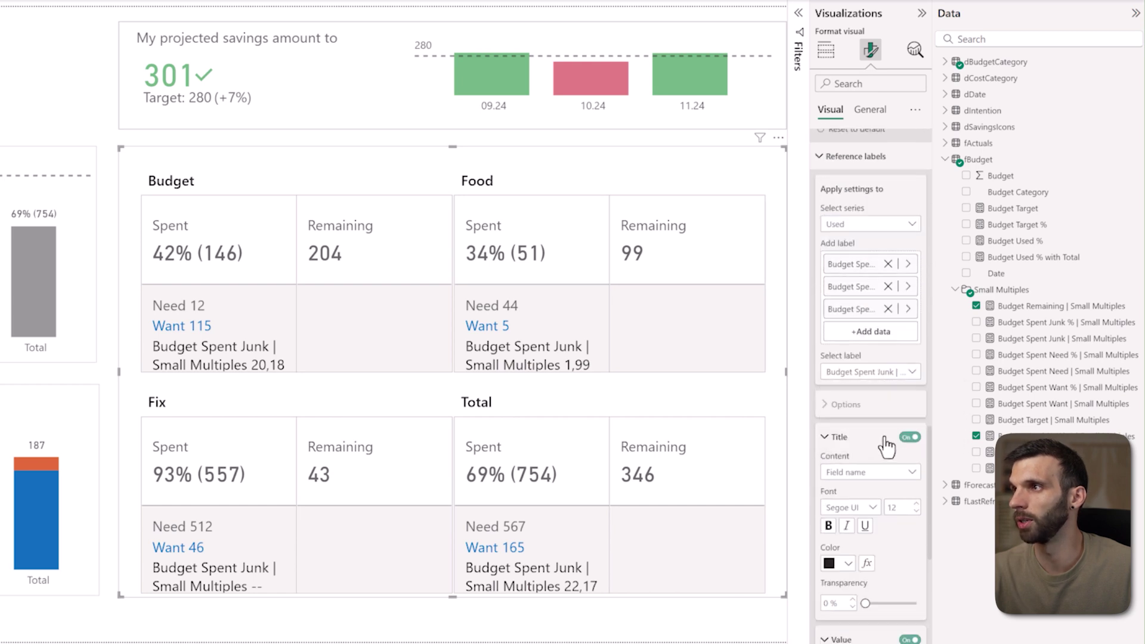
scroll(876, 429, down, 3)
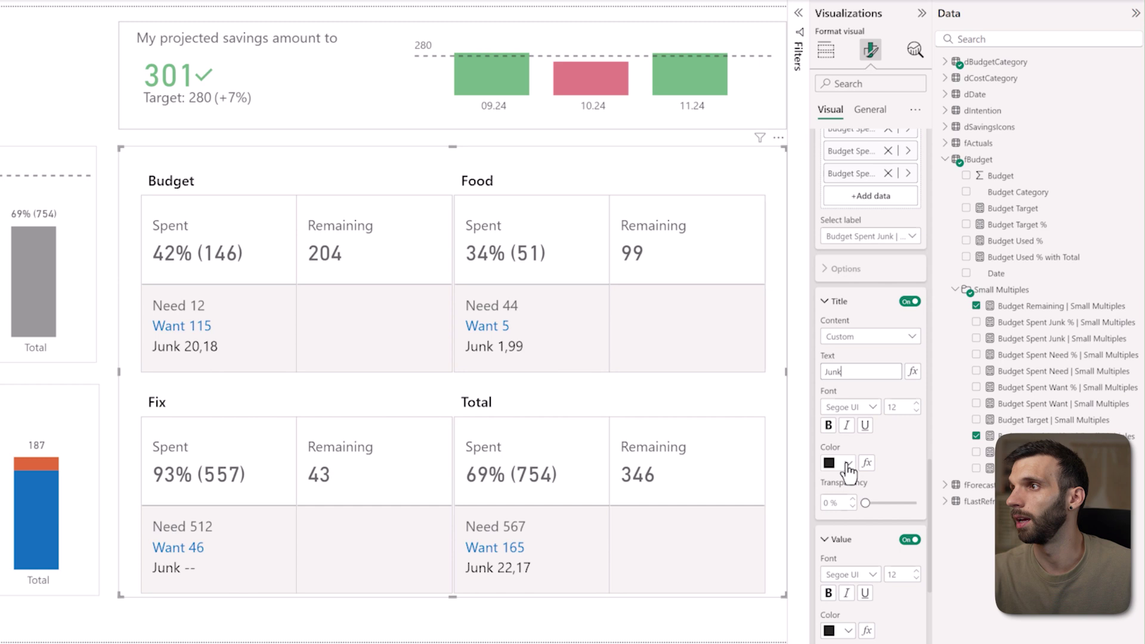
click(847, 465)
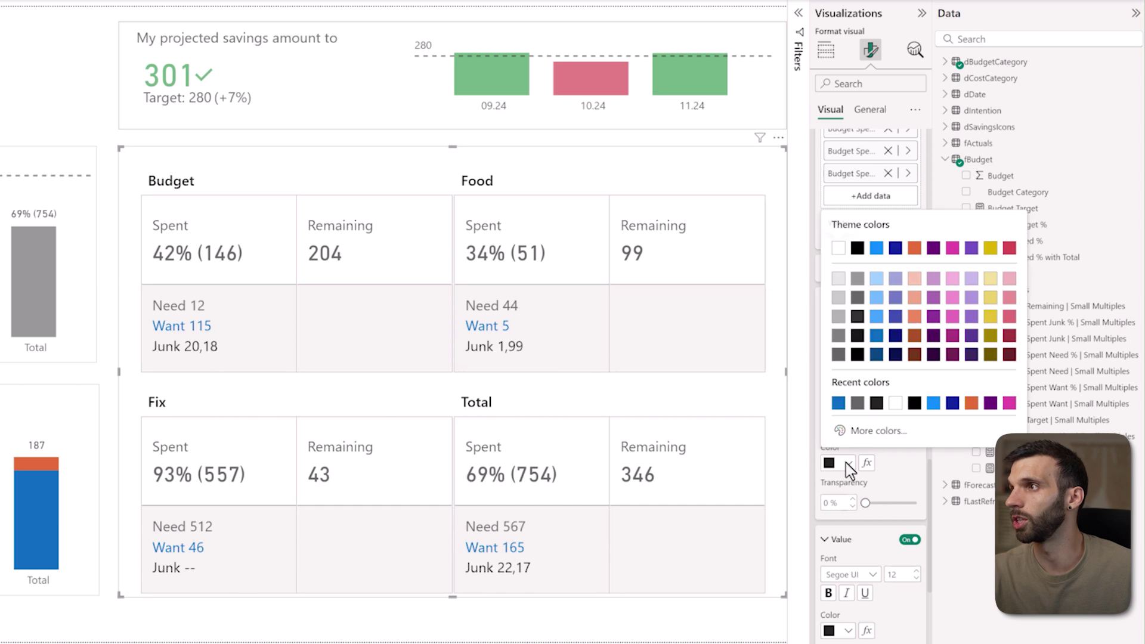
click(911, 257)
- Format the Junk reference label's value in the same orange with display units None, 0 decimal places, and blanks shown as 0
scroll(888, 447, down, 3)
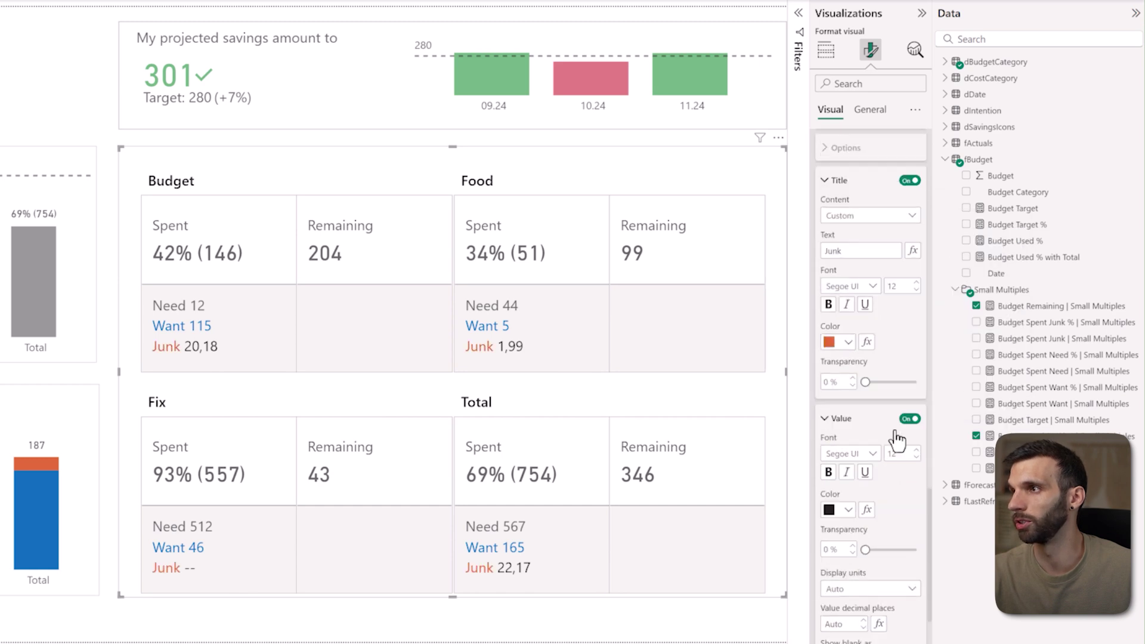
click(846, 495)
click(838, 433)
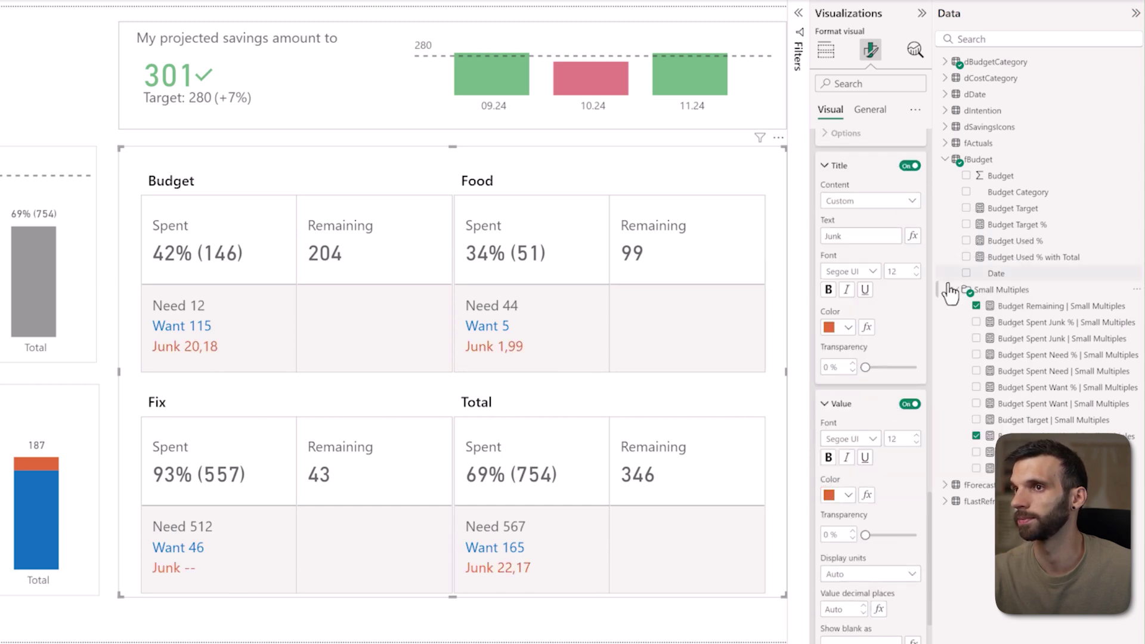
scroll(856, 439, down, 3)
click(856, 439)
click(871, 473)
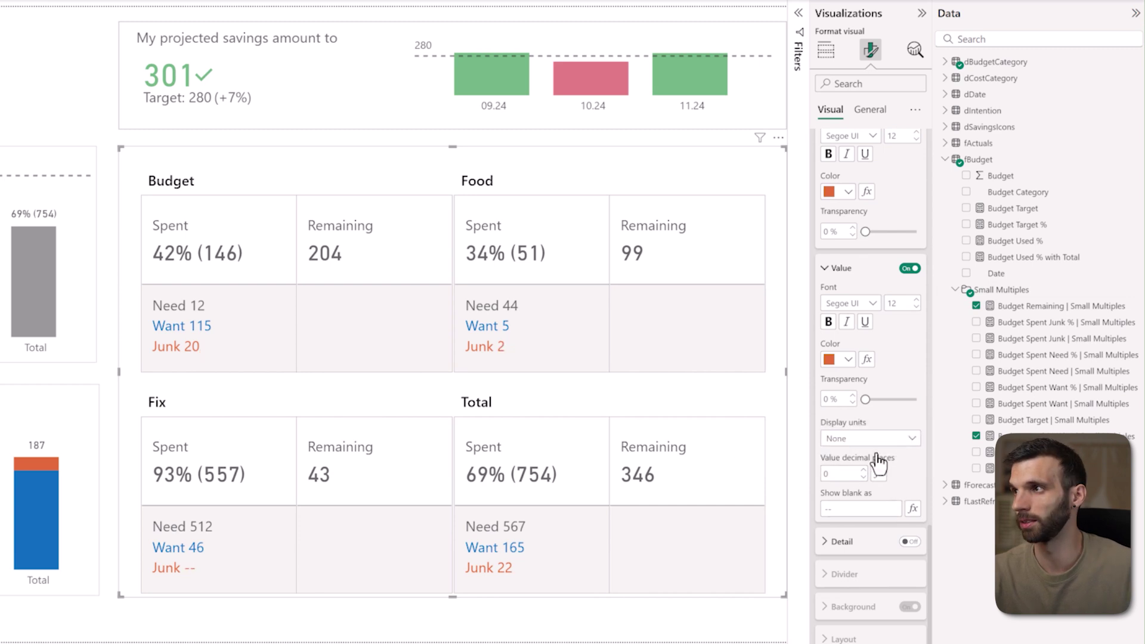
click(835, 507)
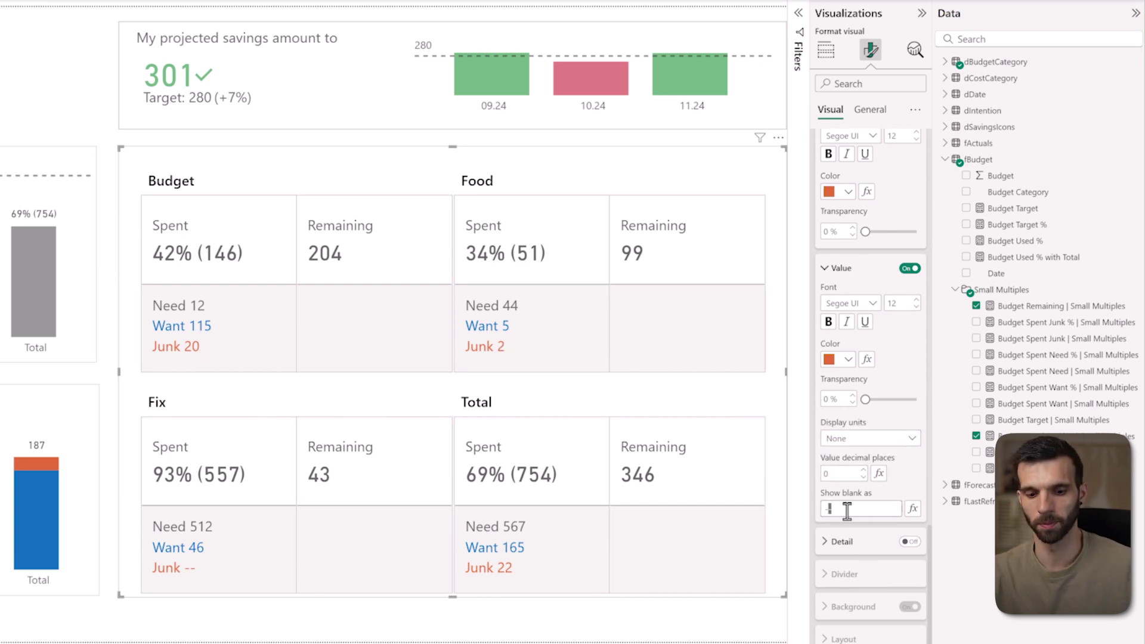
text(0)
key(Return)
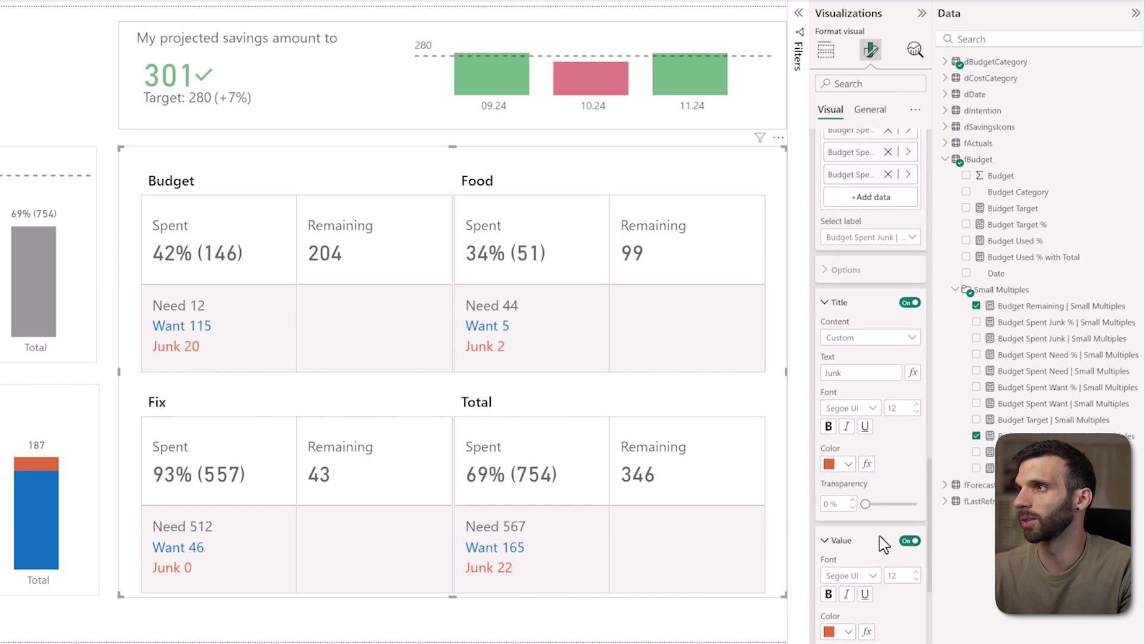
- Set the value font of all reference labels to DIN
scroll(863, 512, up, 2)
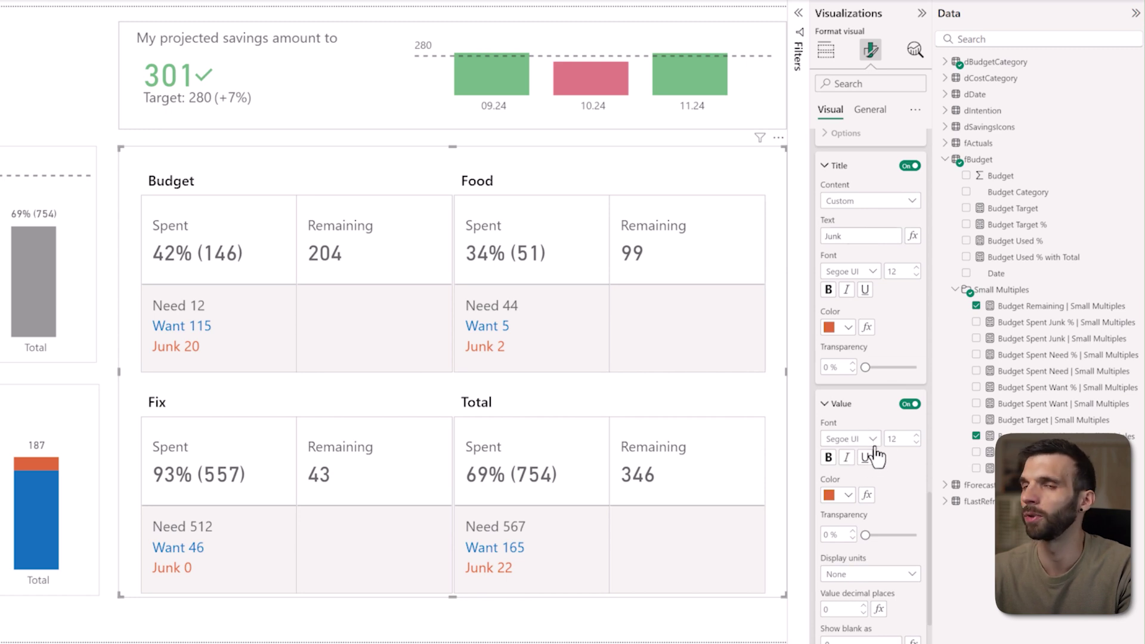
scroll(874, 456, up, 3)
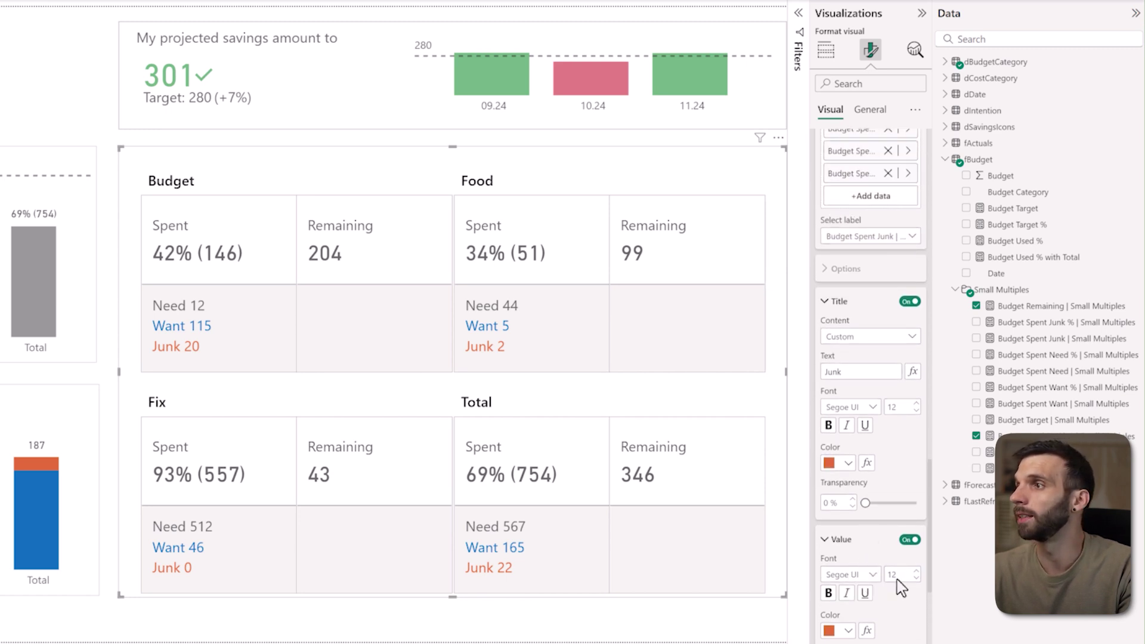
click(879, 237)
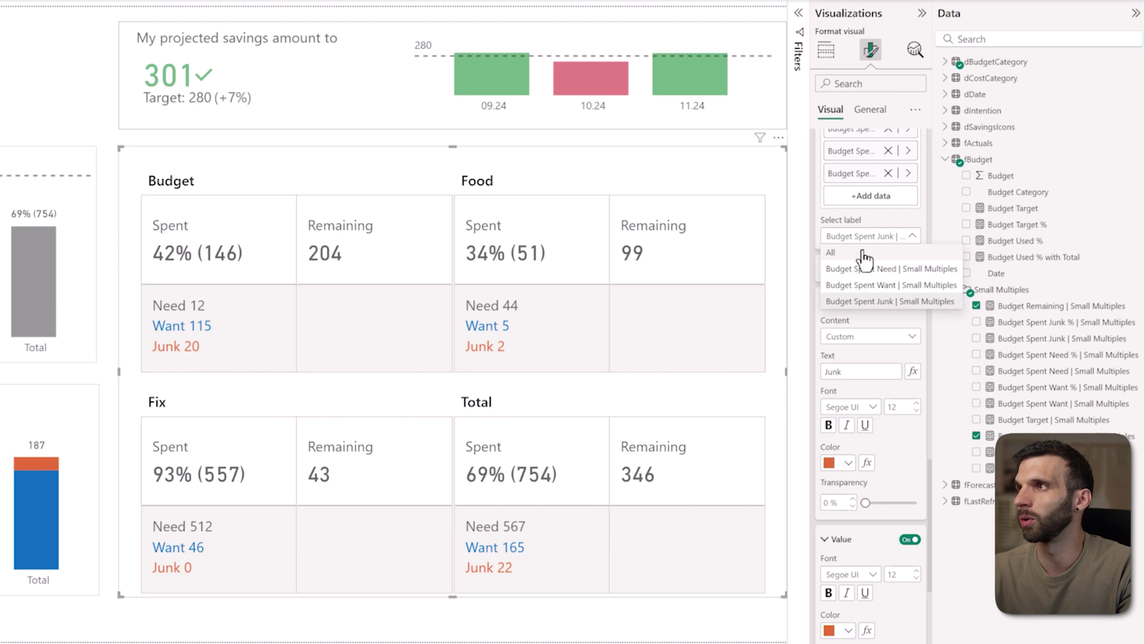
click(864, 260)
scroll(873, 319, down, 3)
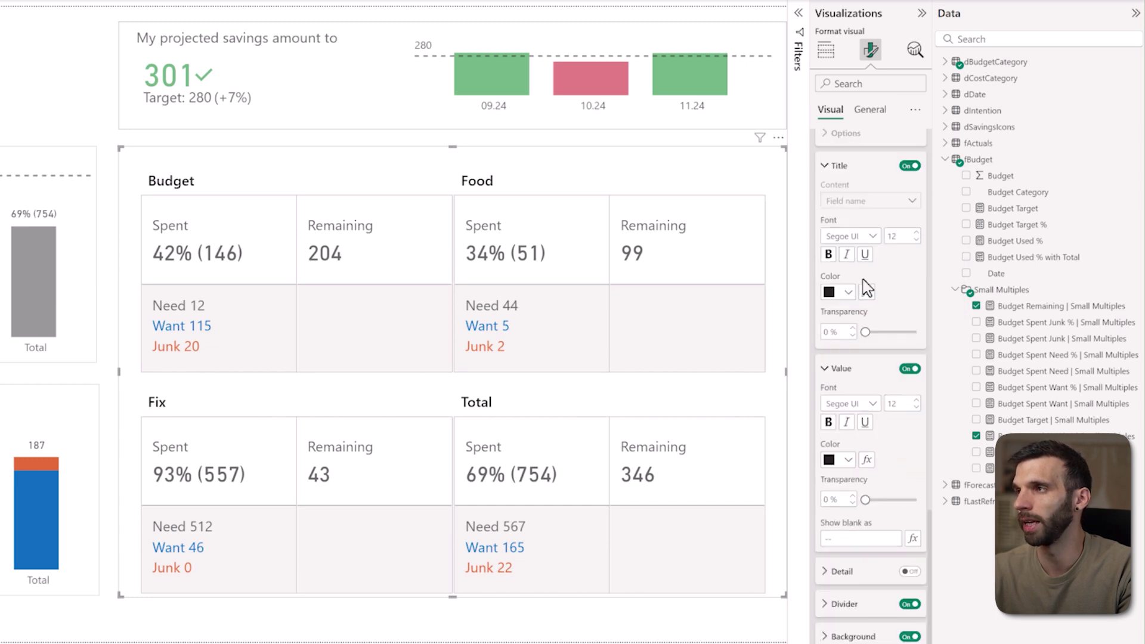
scroll(872, 292, up, 3)
click(864, 542)
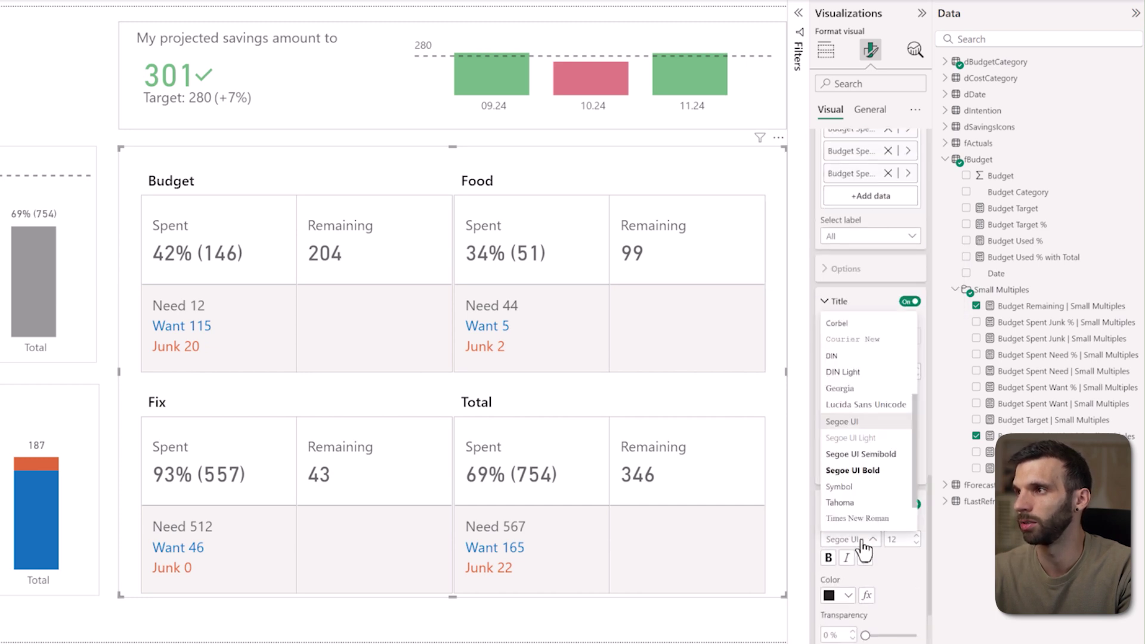
click(850, 357)
scroll(900, 411, down, 2)
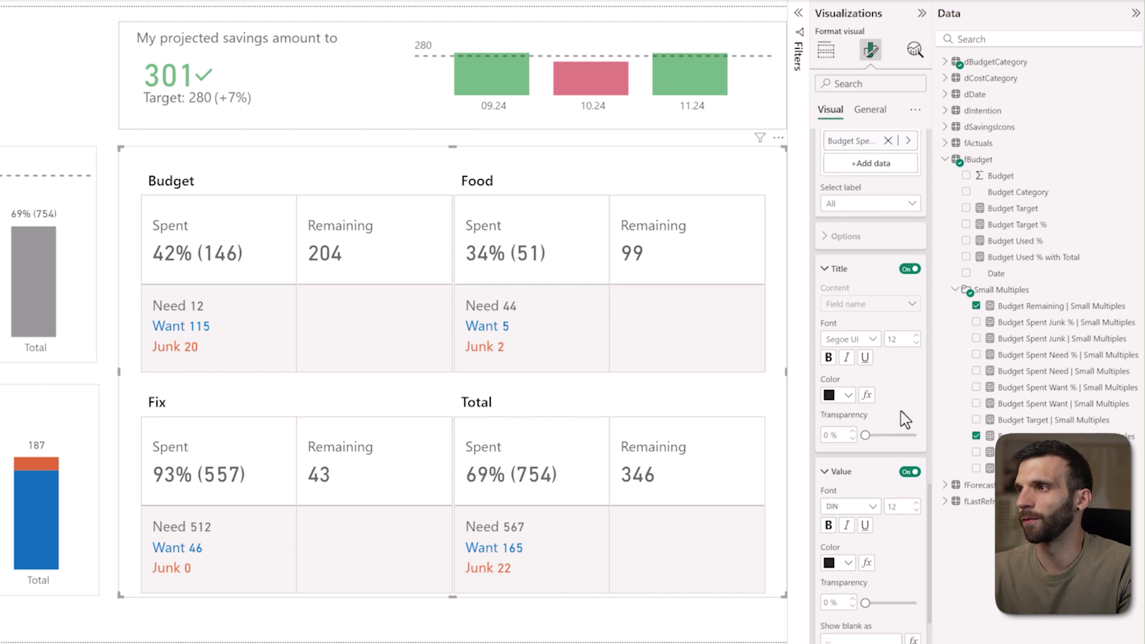
scroll(912, 401, up, 2)
scroll(892, 375, down, 2)
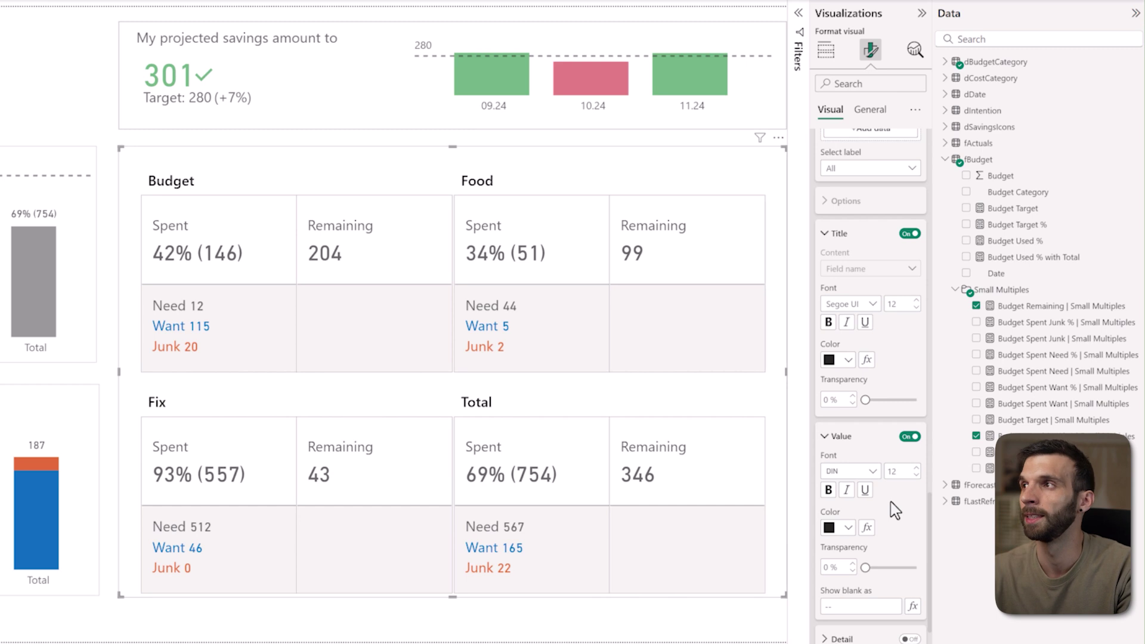
- Turn on the detail for the Budget Spent Need reference label and fill it with the Budget Spent Need % | Small Multiples measure
scroll(895, 510, up, 3)
click(867, 309)
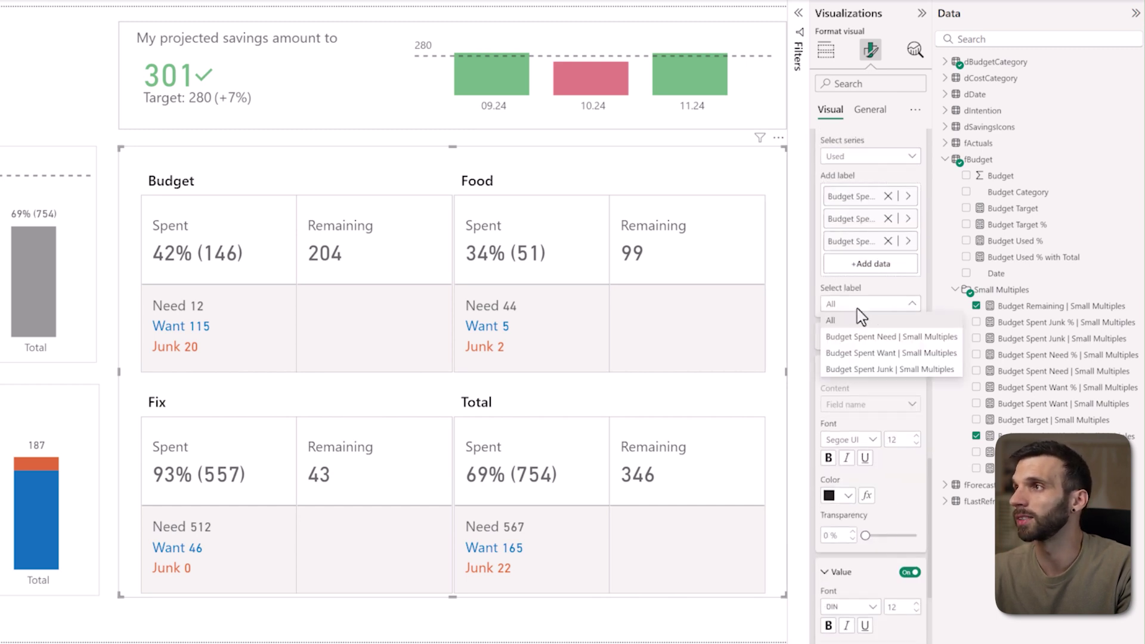
click(855, 343)
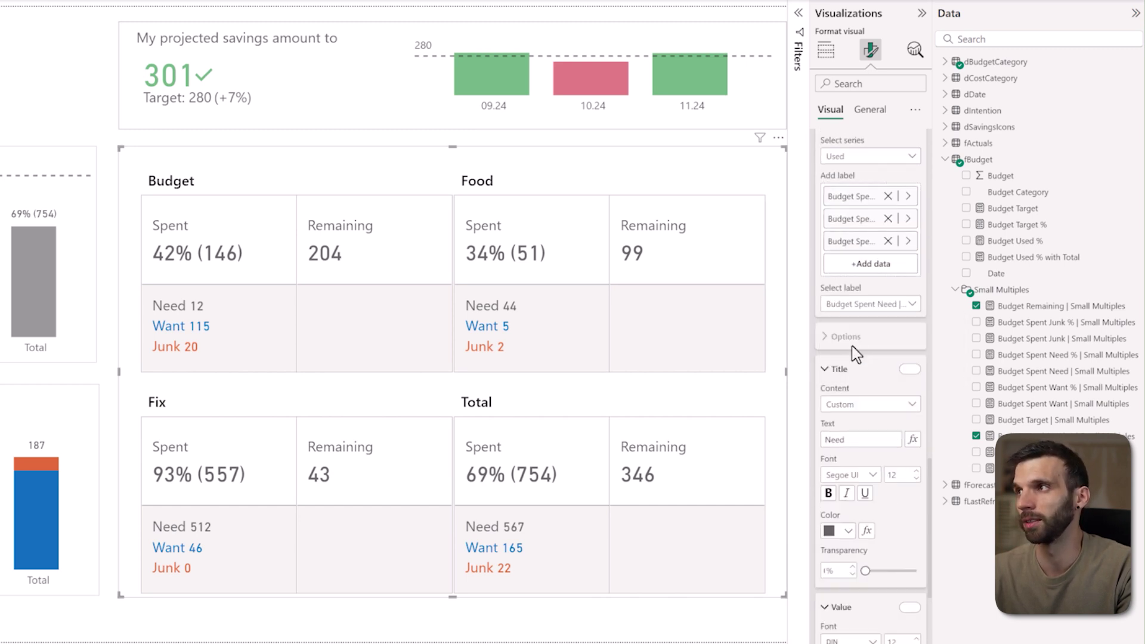
scroll(862, 411, down, 3)
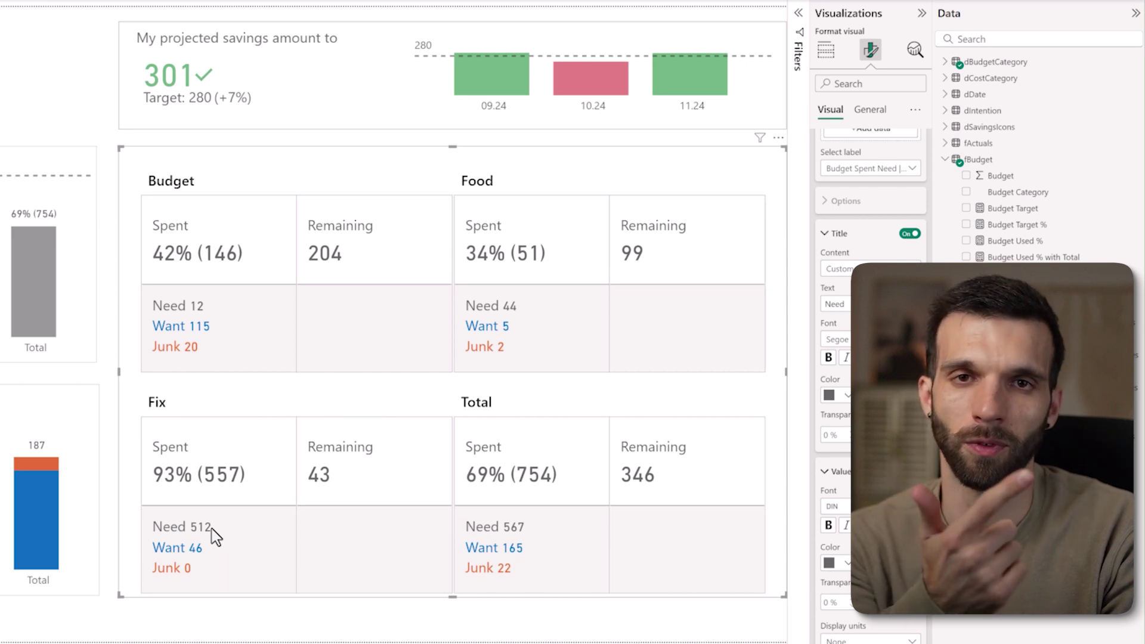
scroll(883, 392, down, 5)
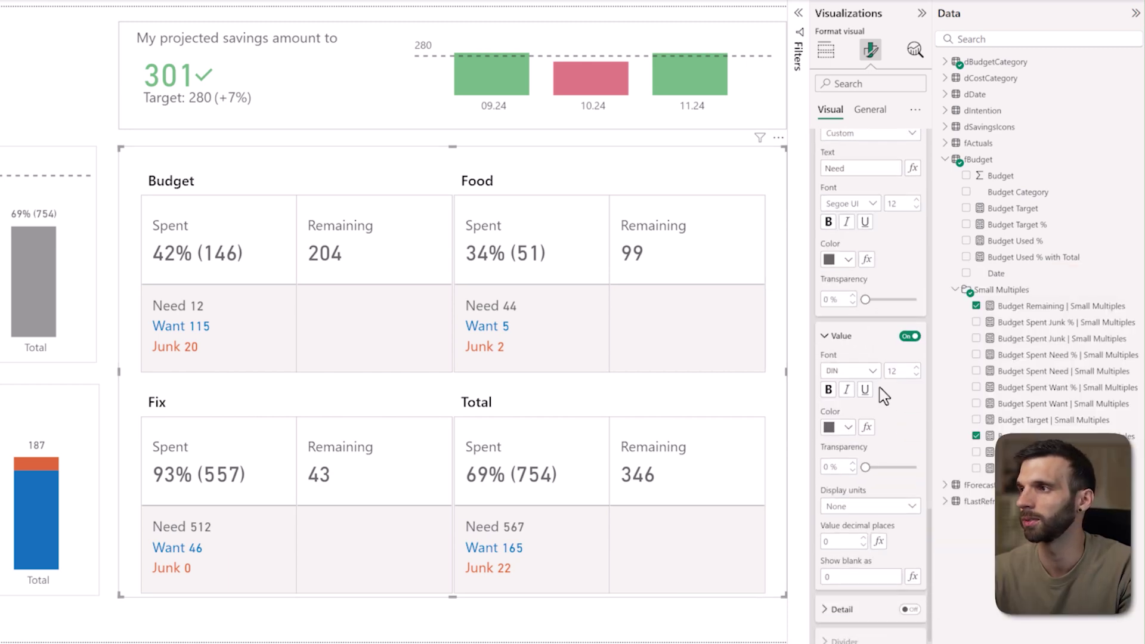
click(910, 474)
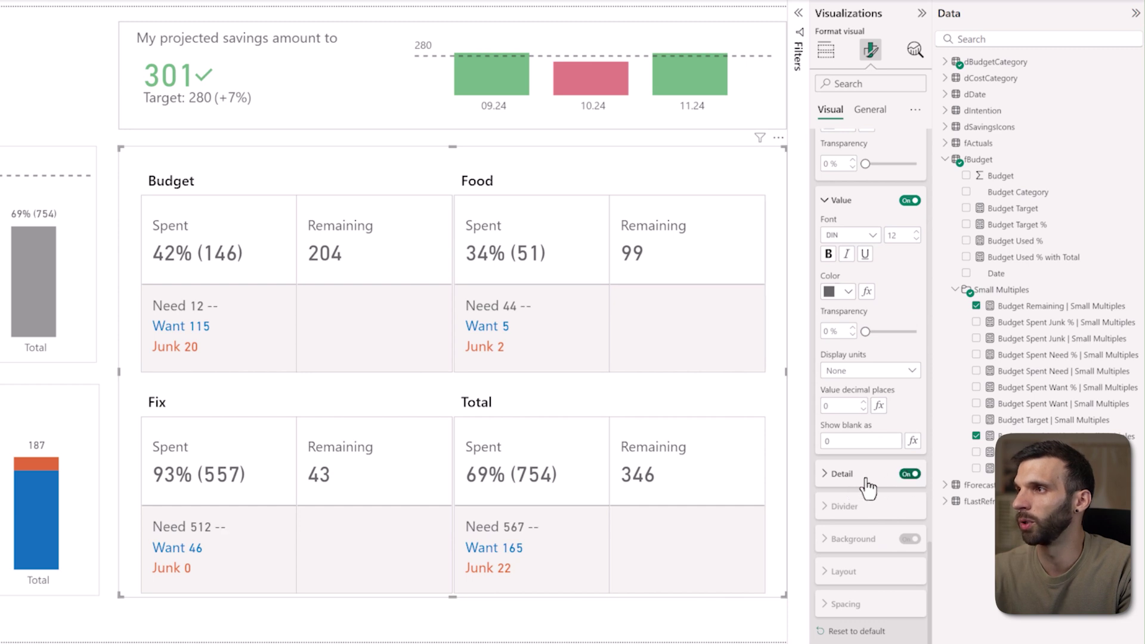
click(843, 475)
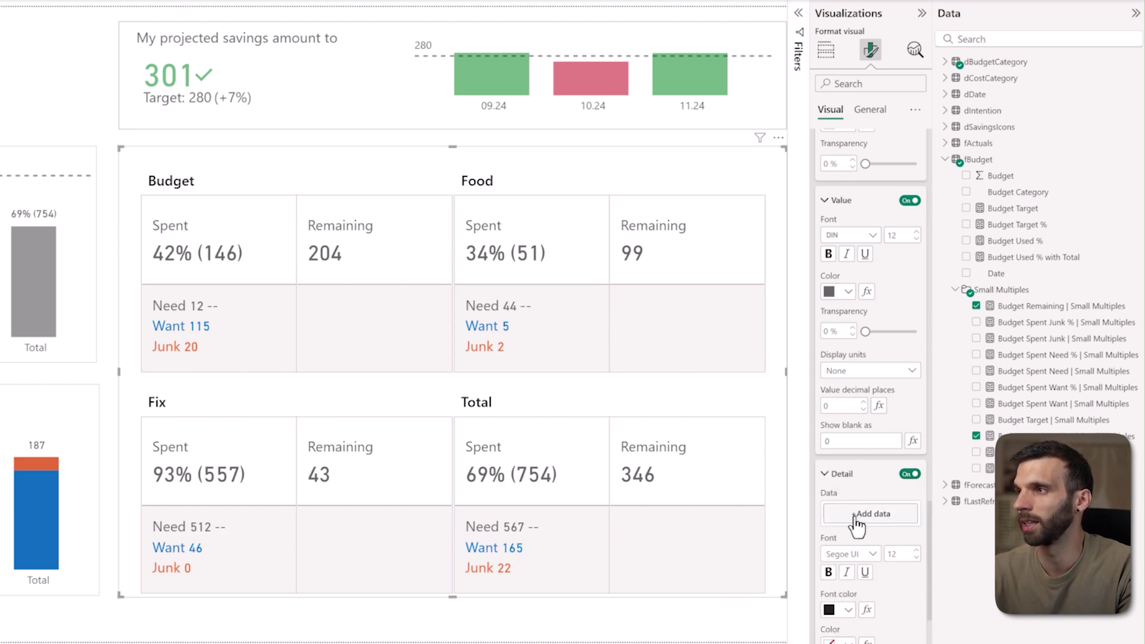
click(1037, 356)
drag(1036, 356, 871, 513)
- Format the Need label's detail with dark grey font color, display units None, and 0 decimal places
scroll(859, 500, down, 2)
click(848, 476)
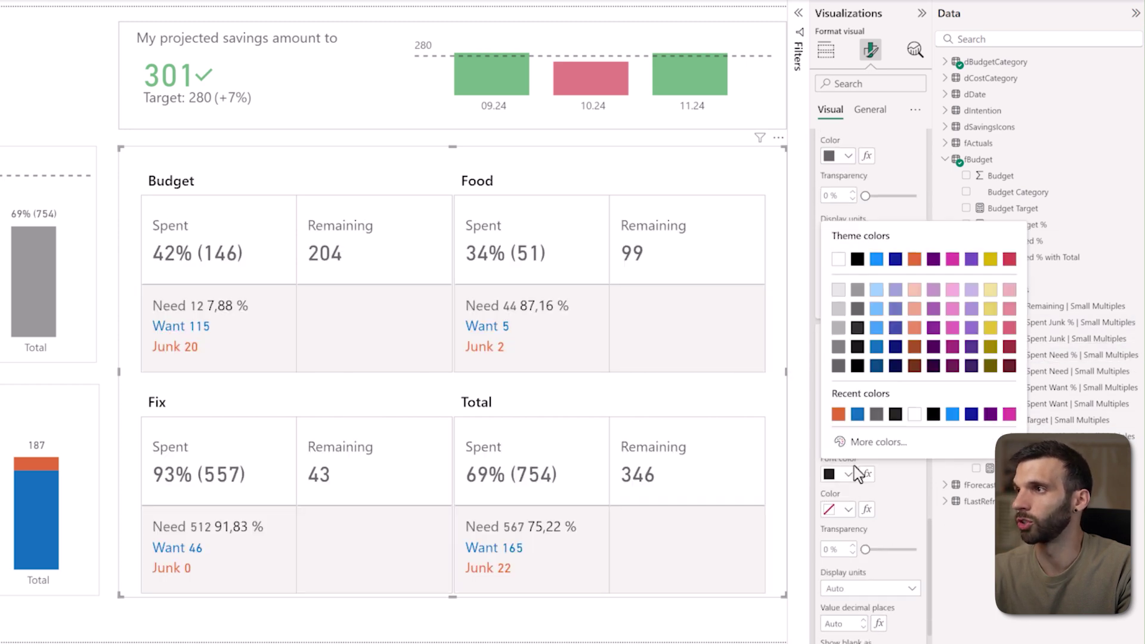
click(877, 416)
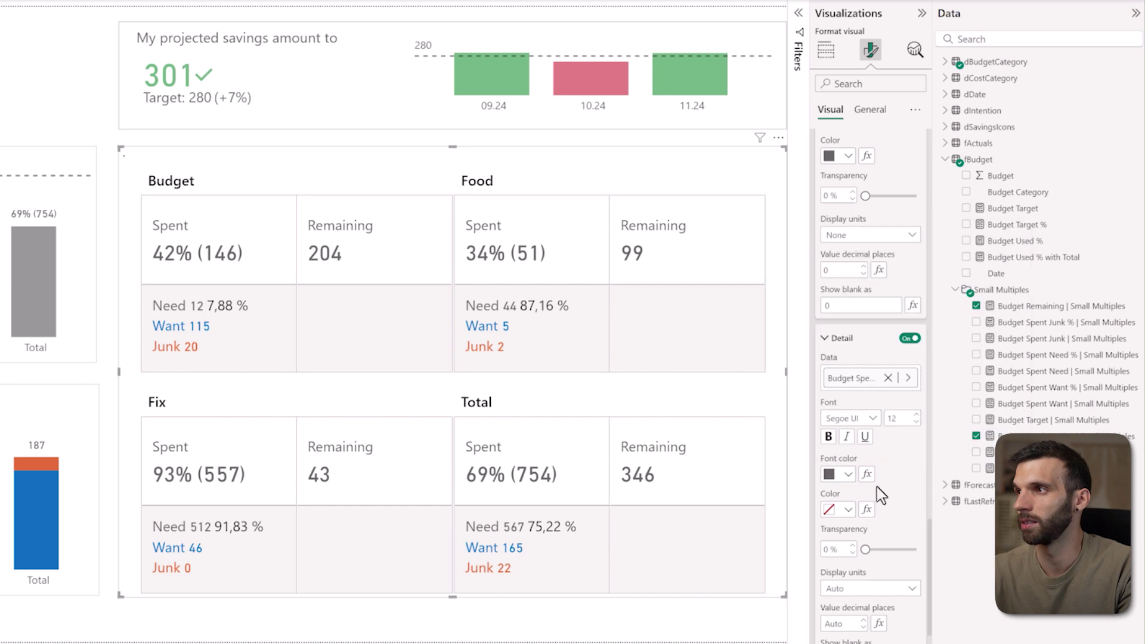
click(846, 588)
click(852, 495)
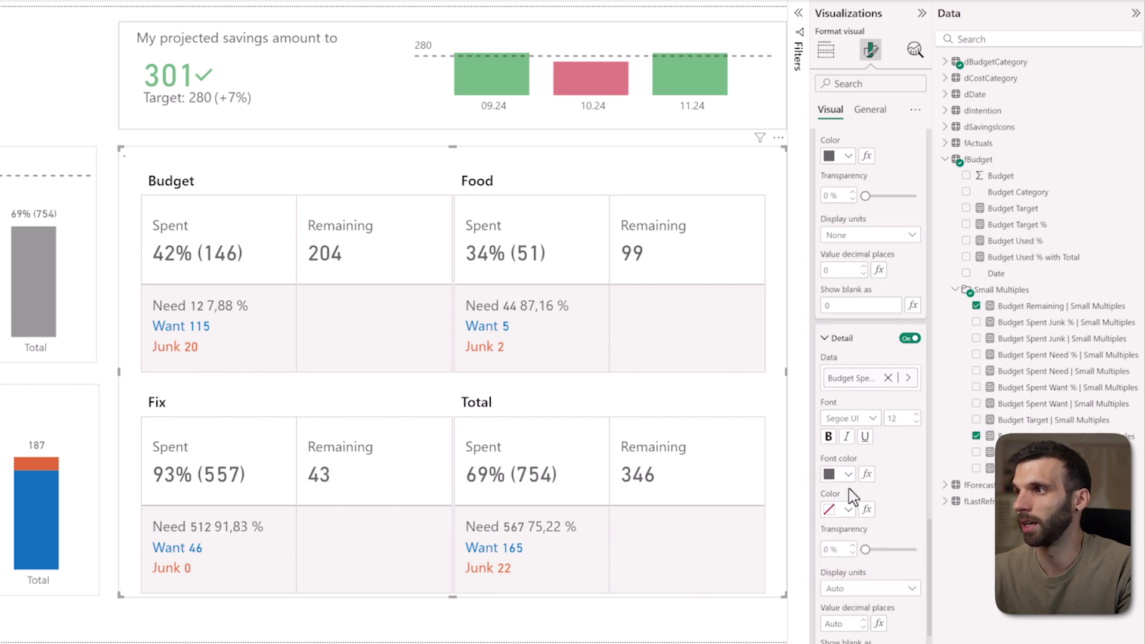
click(851, 622)
text(0)
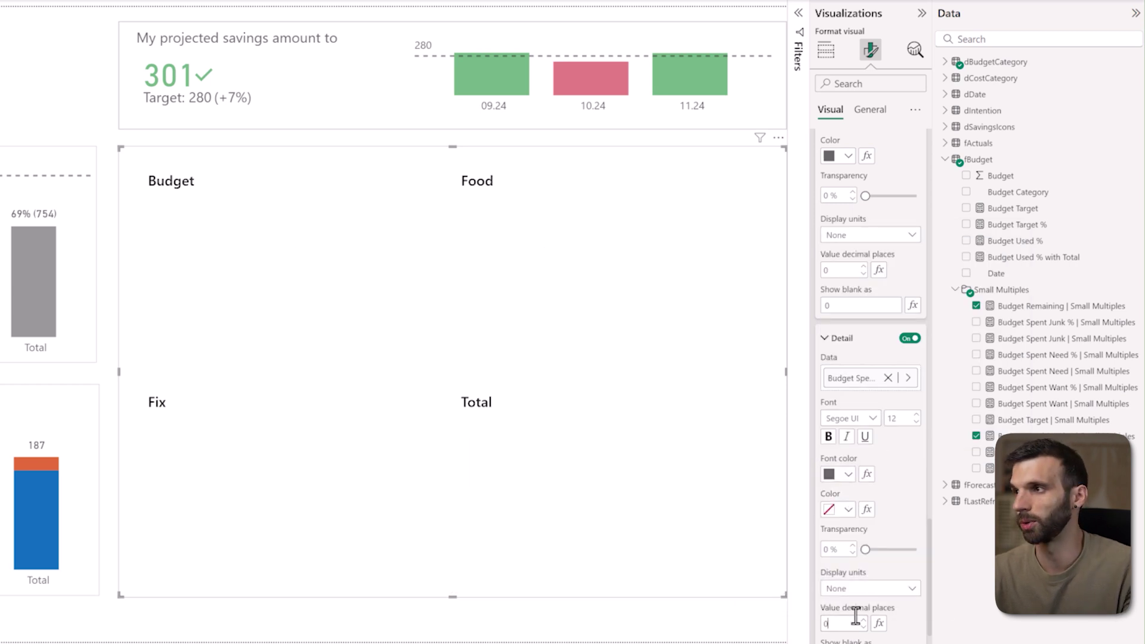
scroll(855, 615, down, 1)
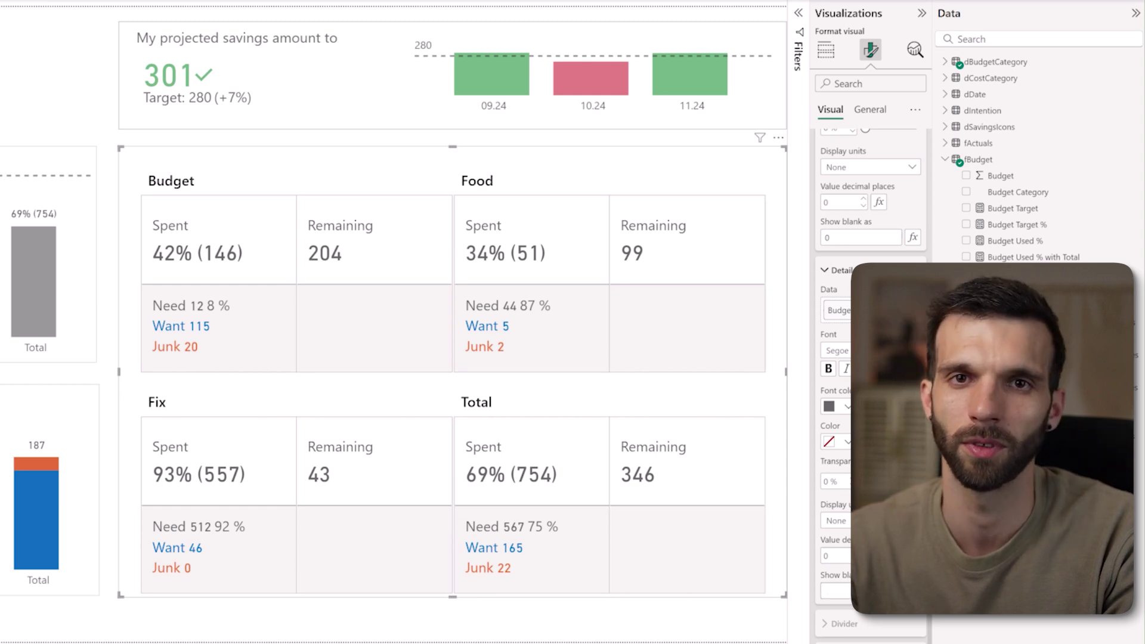
- Add the Budget Spent Want % | Small Multiples measure as the detail of the Budget Spent Want reference label
scroll(900, 554, up, 10)
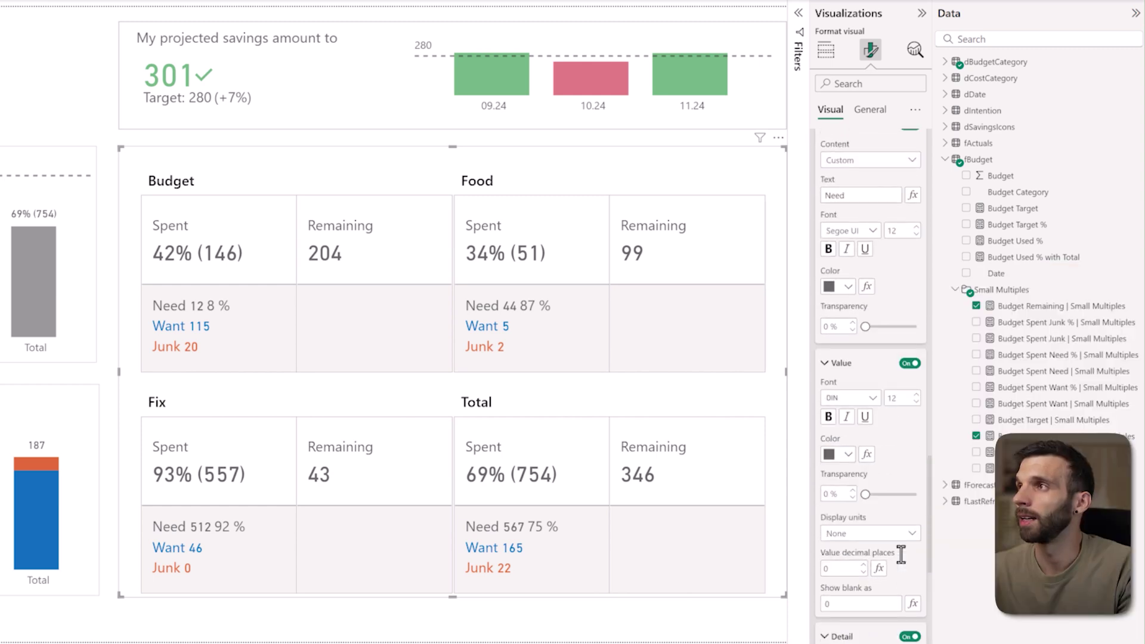
click(869, 372)
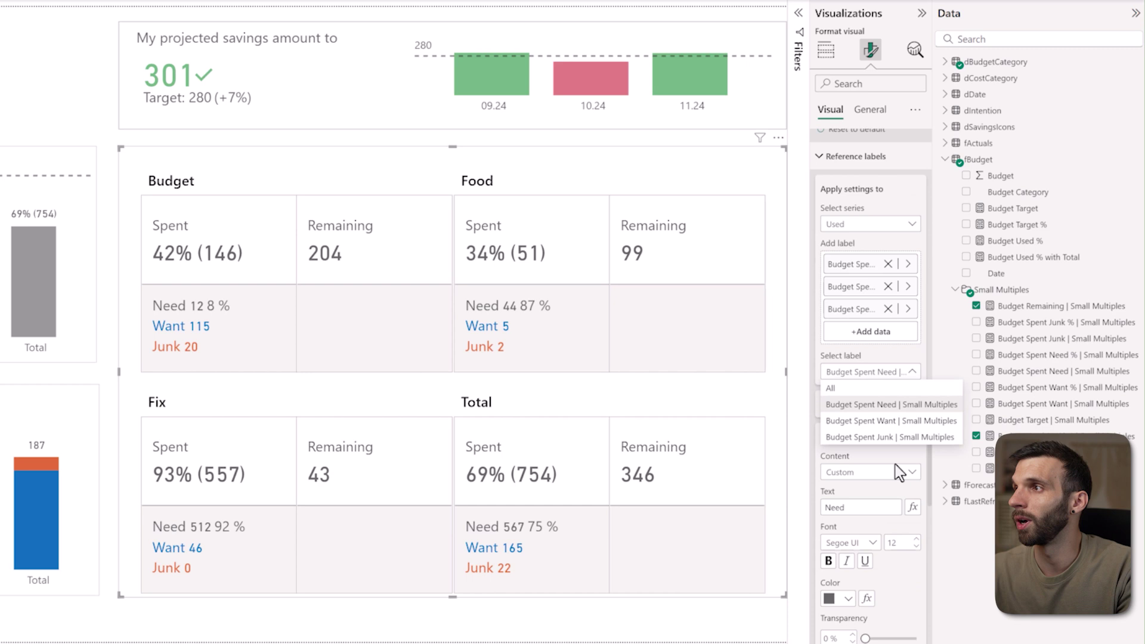
click(884, 421)
scroll(872, 396, down, 8)
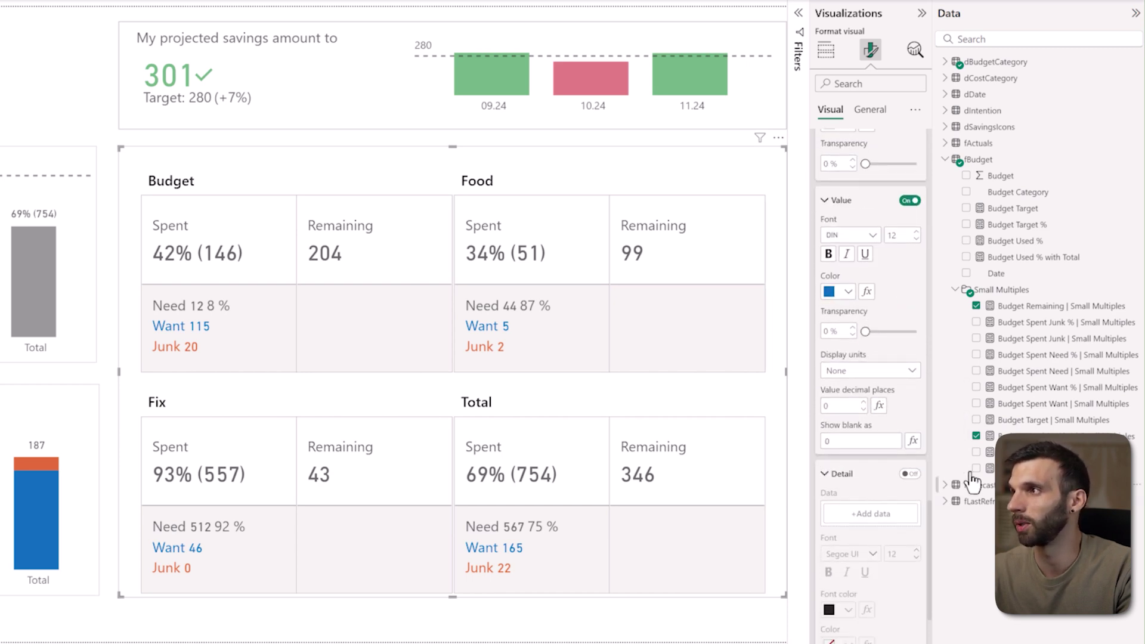
drag(1056, 396, 898, 507)
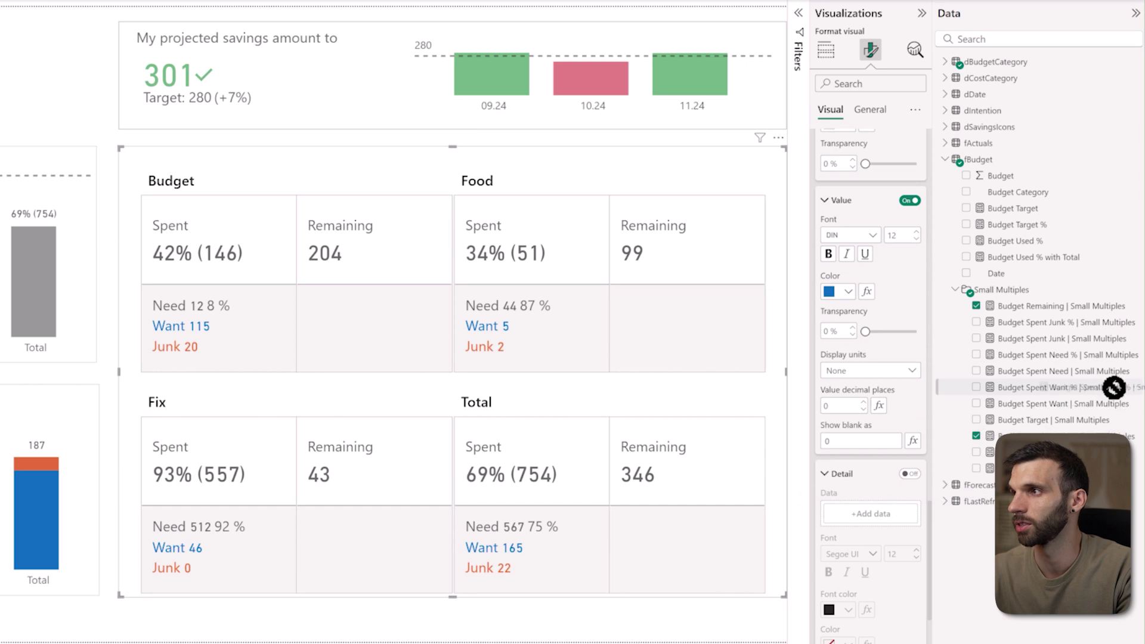
drag(1049, 387, 871, 514)
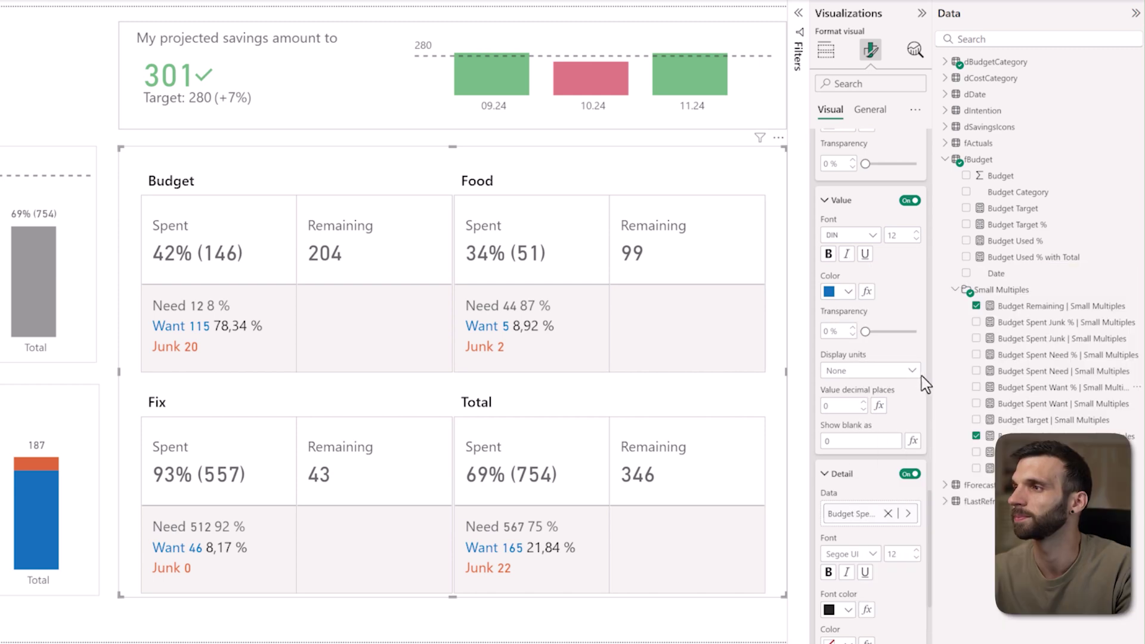
scroll(930, 454, down, 4)
- Turn on the detail for all reference labels of the spent series and set its font to DIN
scroll(930, 455, up, 10)
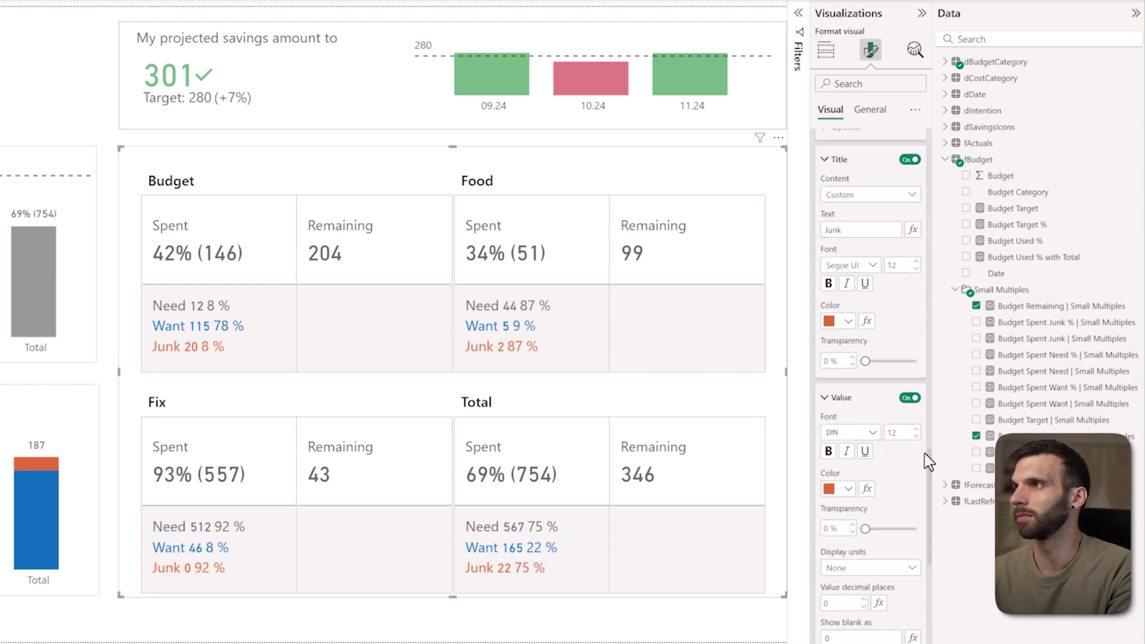
click(900, 411)
click(871, 426)
scroll(905, 450, down, 10)
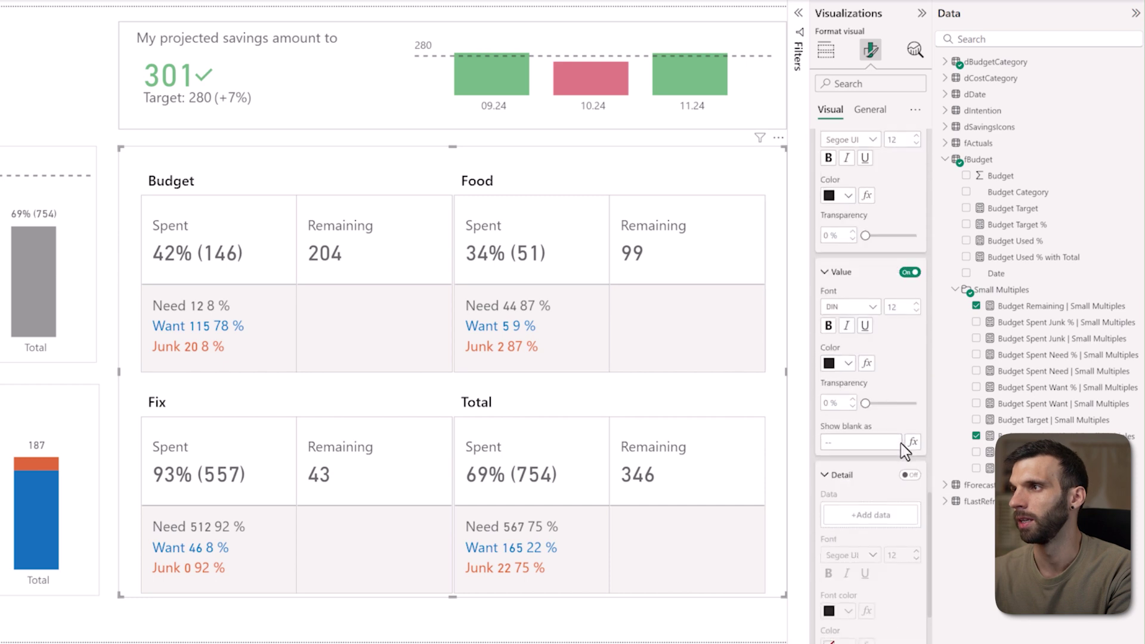
click(910, 340)
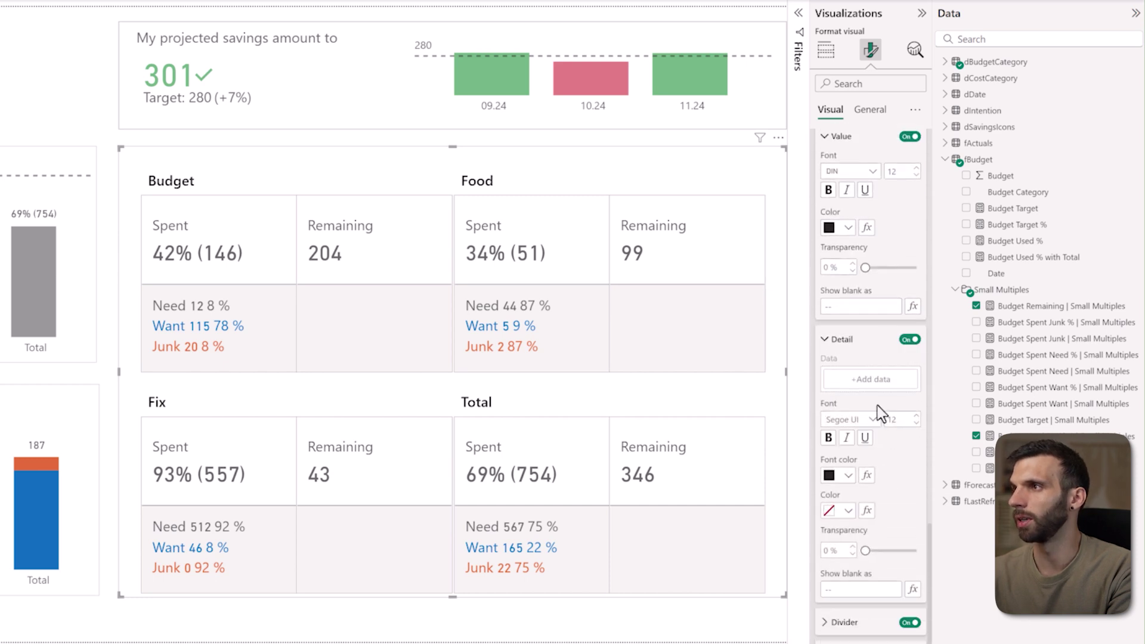
scroll(881, 409, down, 1)
click(872, 352)
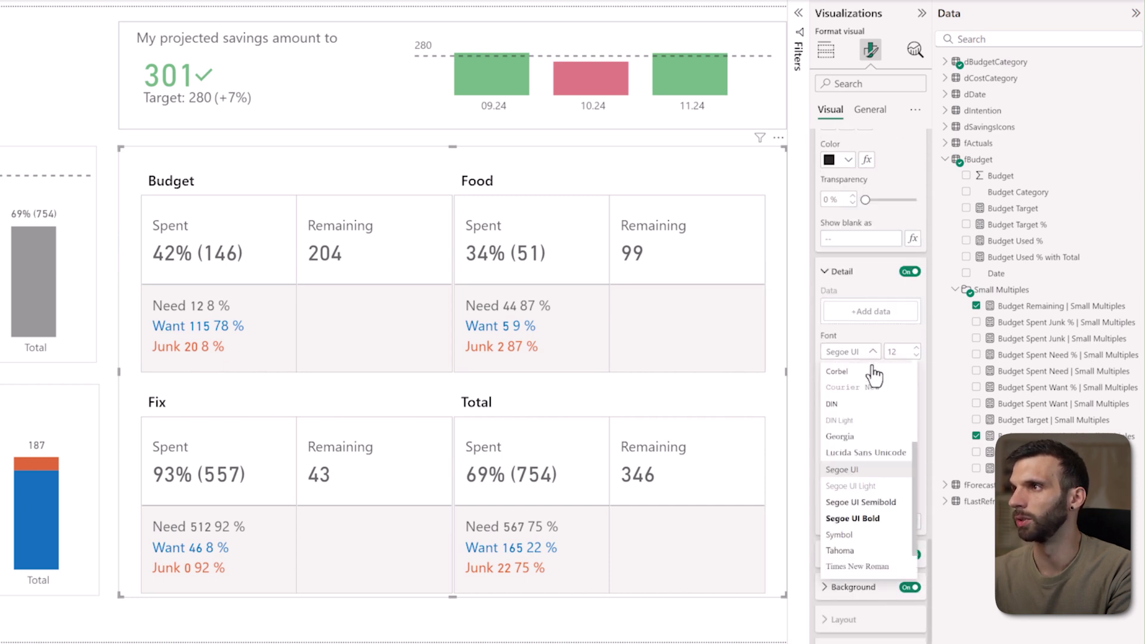
click(854, 409)
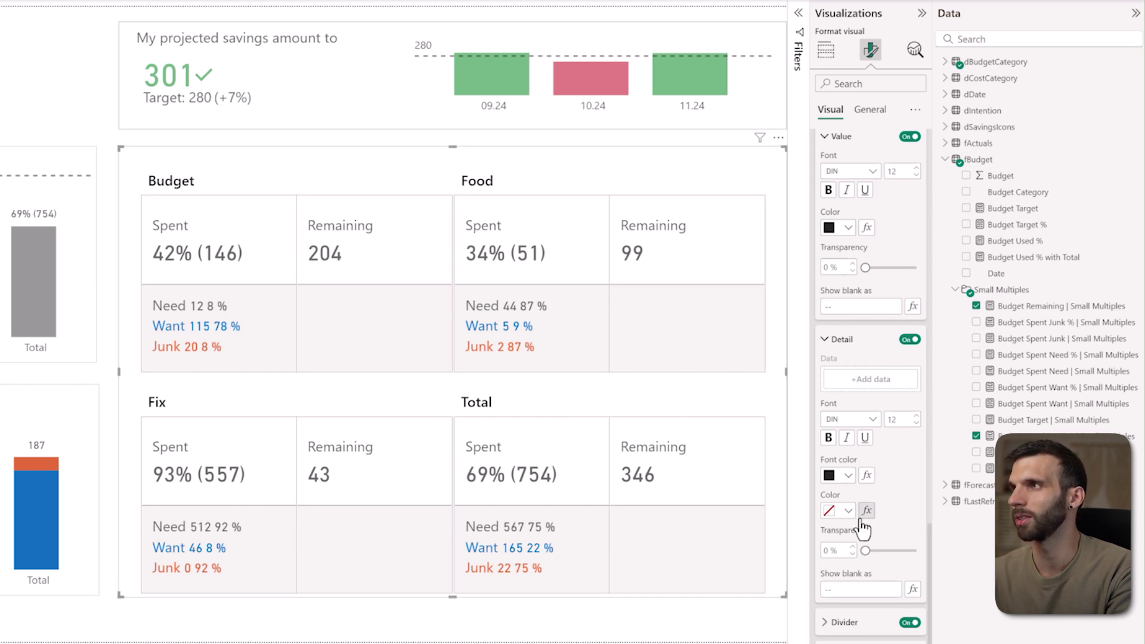
- Turn off the reference label background for all series of the card visual
scroll(868, 536, down, 10)
scroll(870, 591, up, 3)
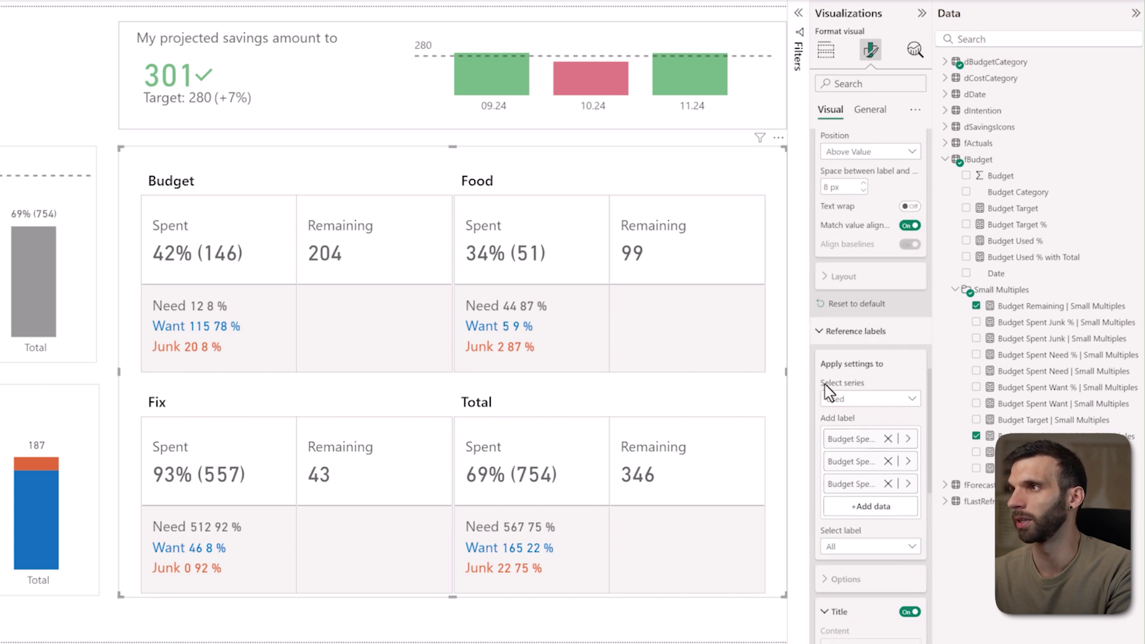
click(852, 400)
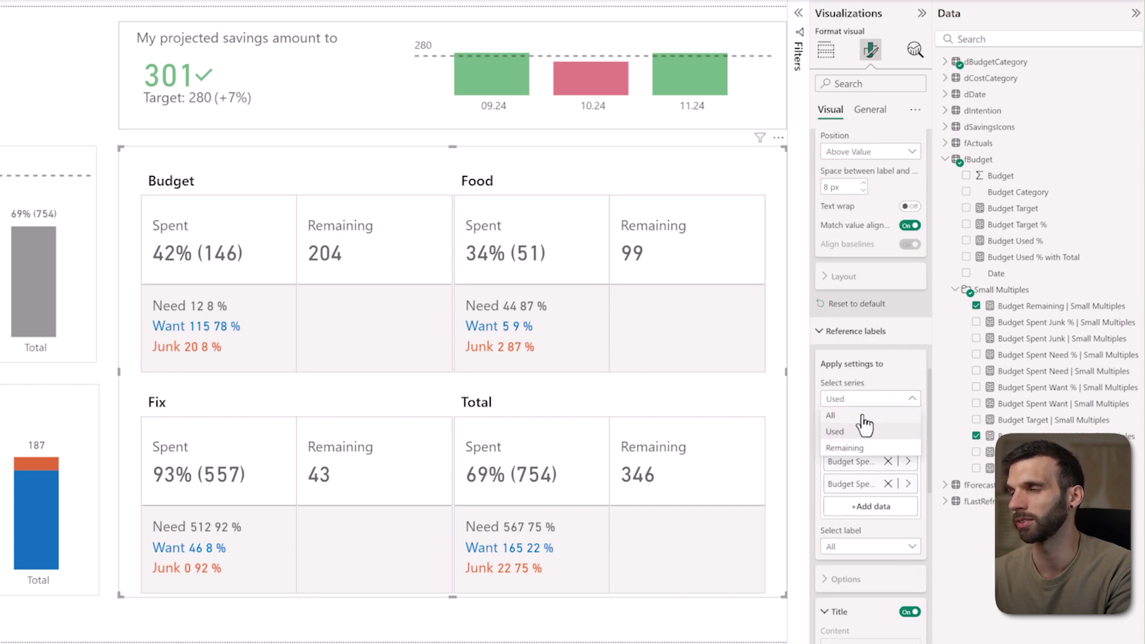
click(863, 415)
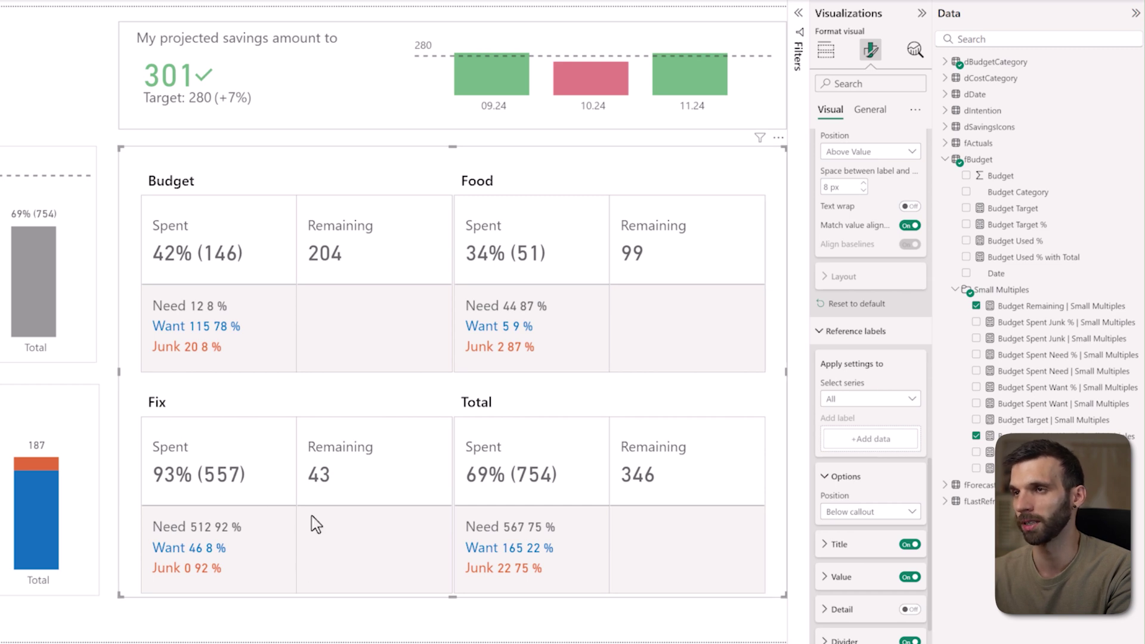
scroll(887, 453, down, 3)
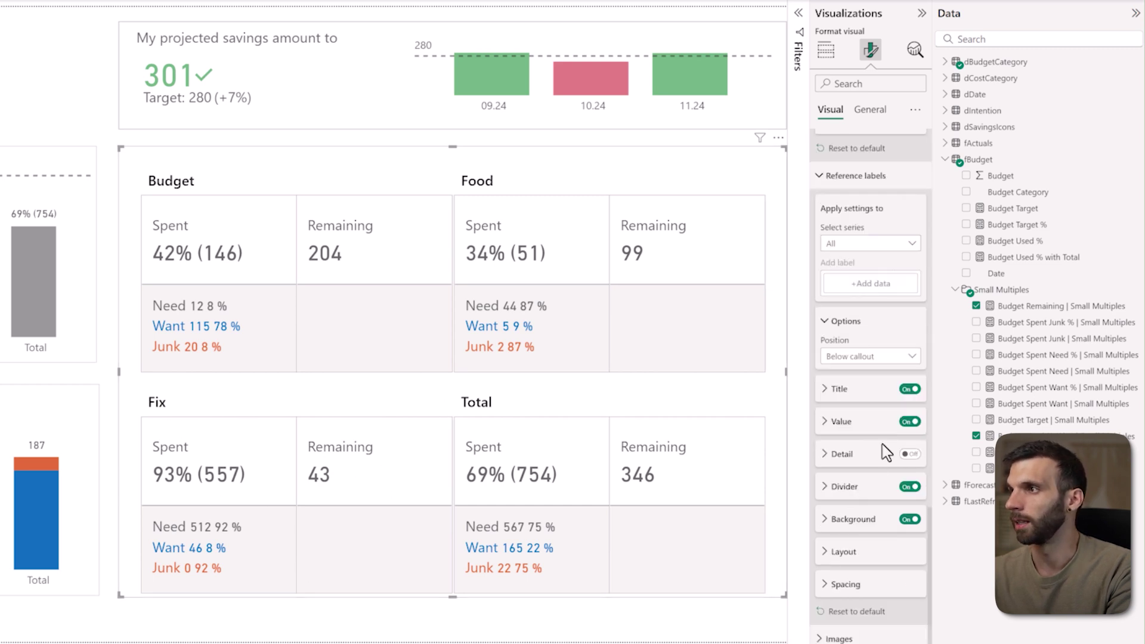
click(909, 519)
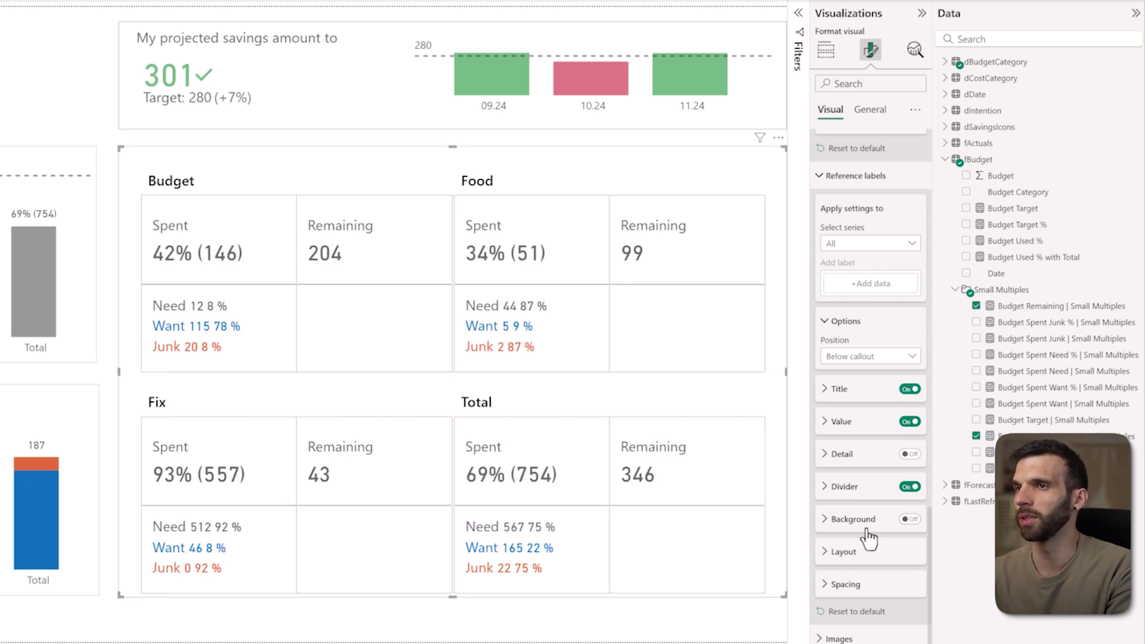
click(909, 486)
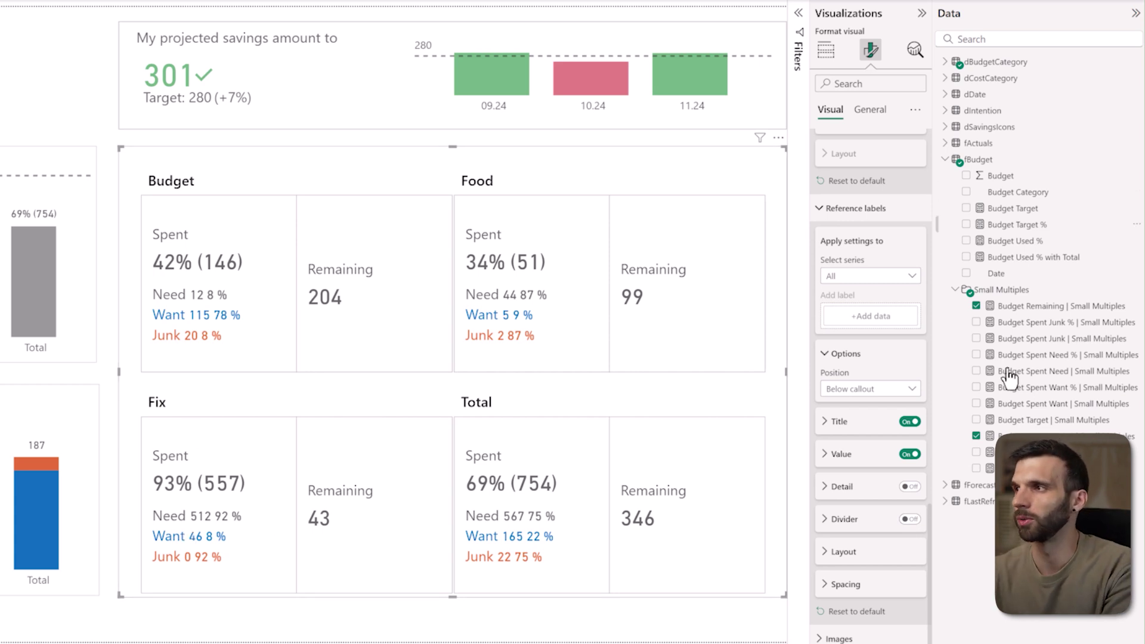
click(908, 528)
click(908, 520)
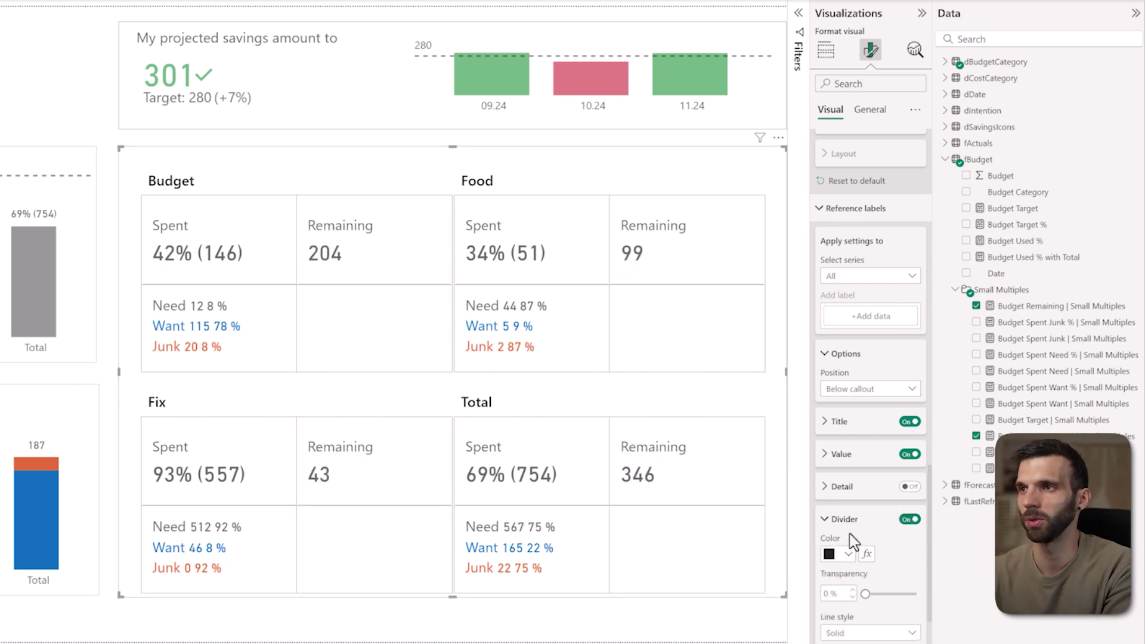
- Set the reference label divider transparency to 100% for all series
scroll(877, 532, down, 1)
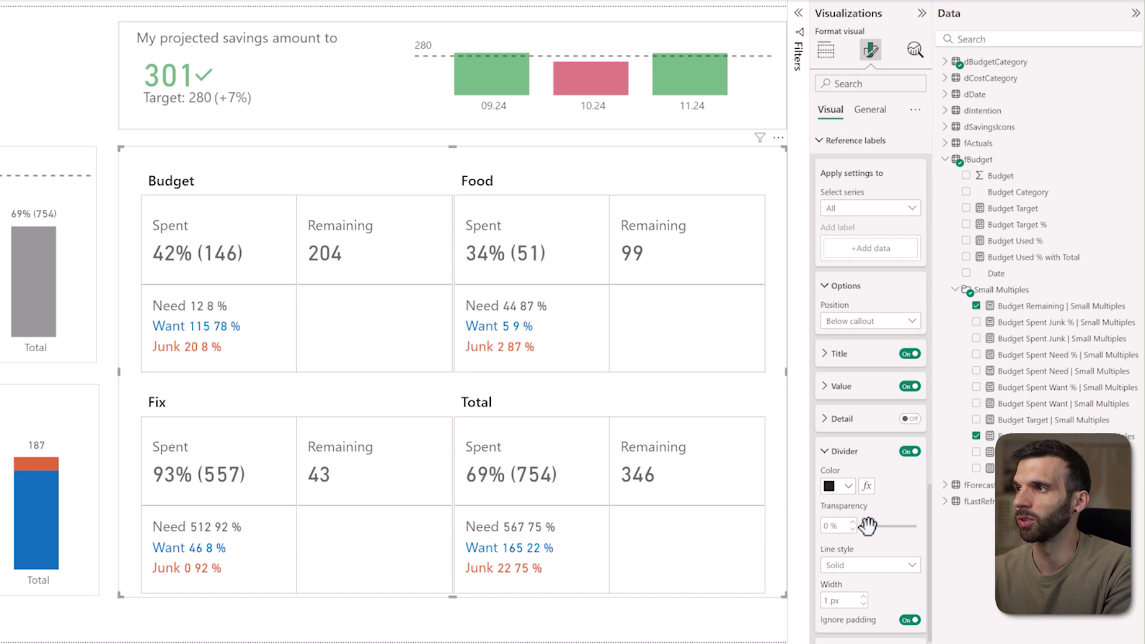
drag(867, 526, 958, 536)
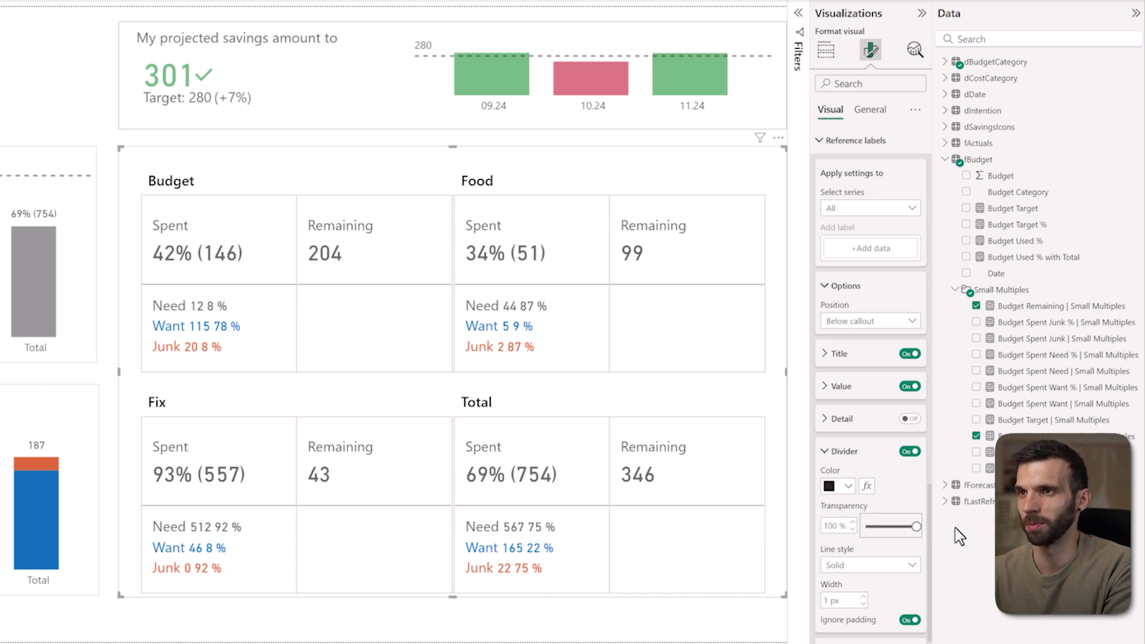
scroll(887, 492, down, 1)
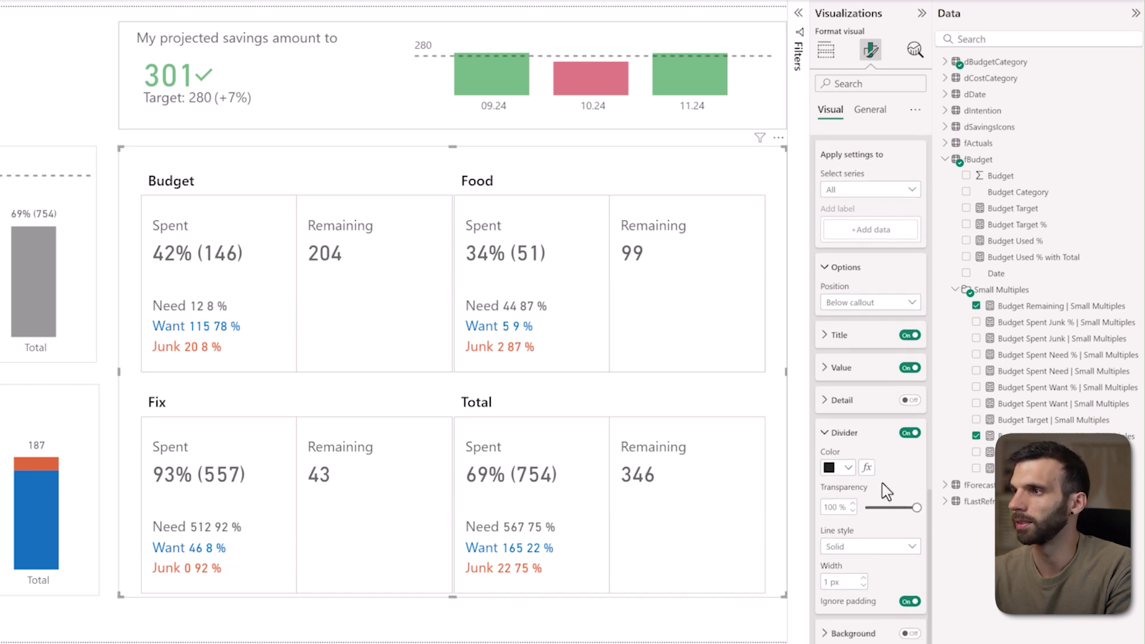
- Arrange the reference labels of all series in columns and align them vertically to the bottom
scroll(886, 492, down, 2)
click(849, 555)
scroll(876, 506, down, 2)
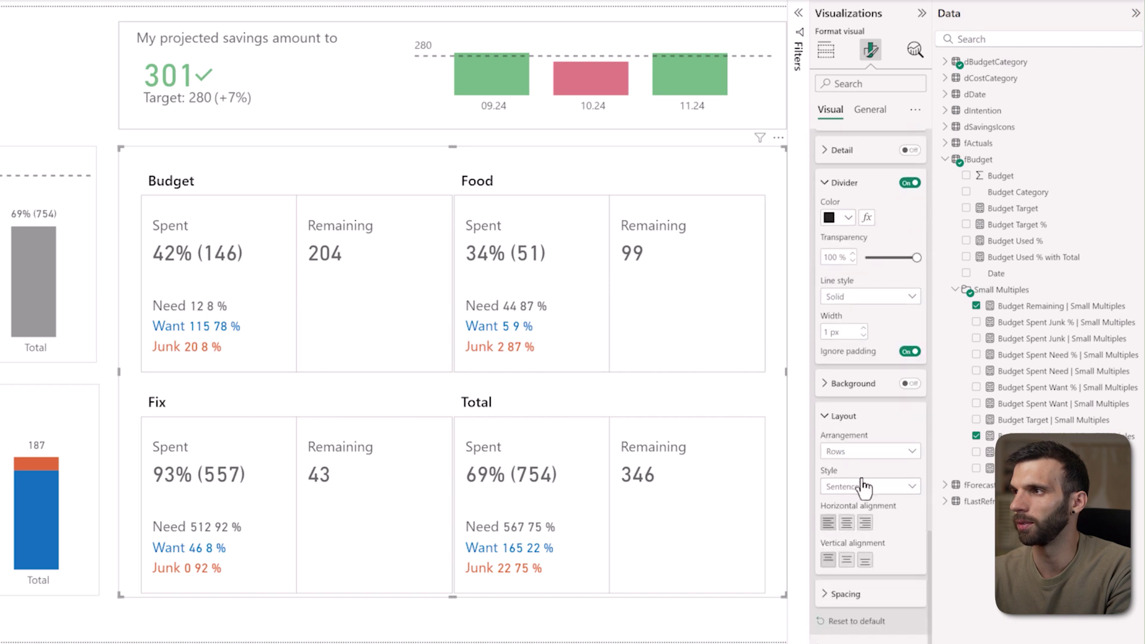
click(863, 456)
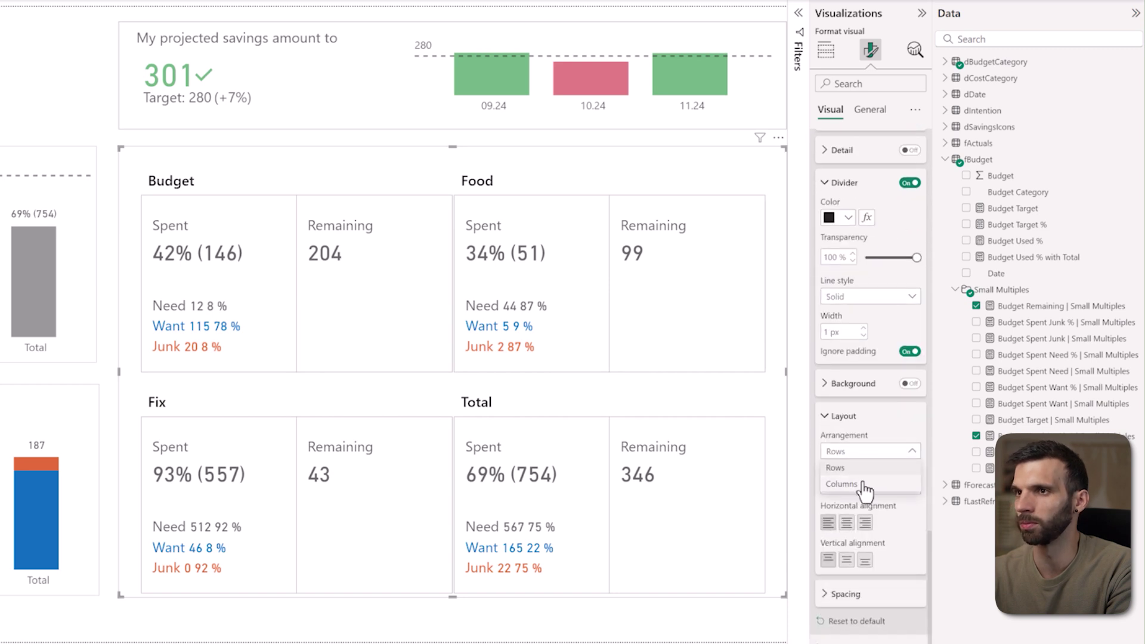
click(862, 484)
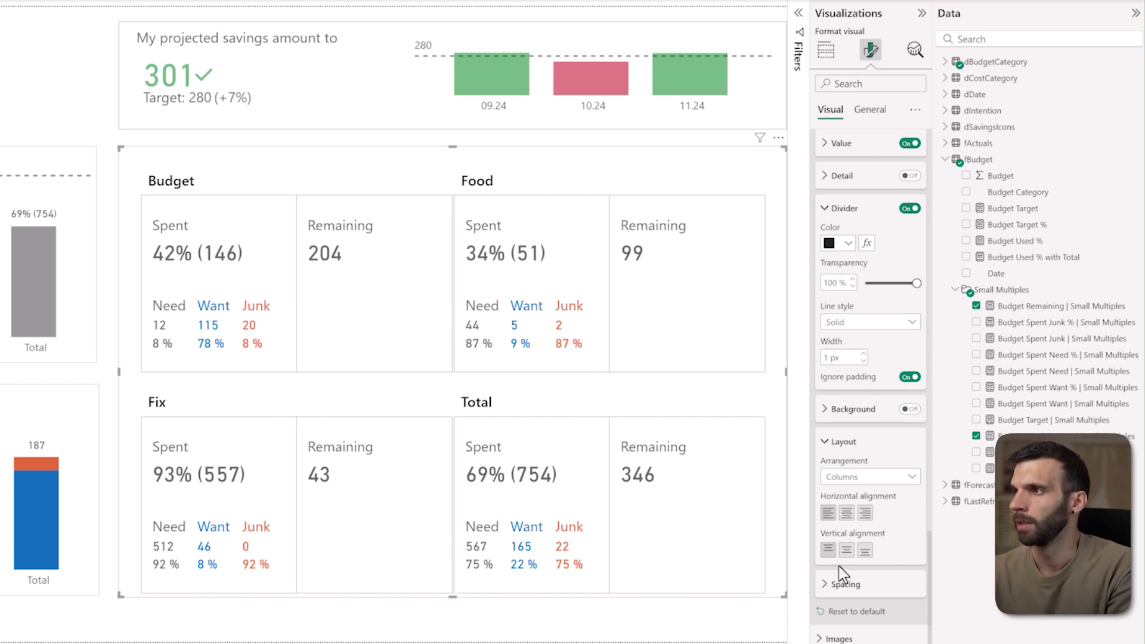
click(866, 550)
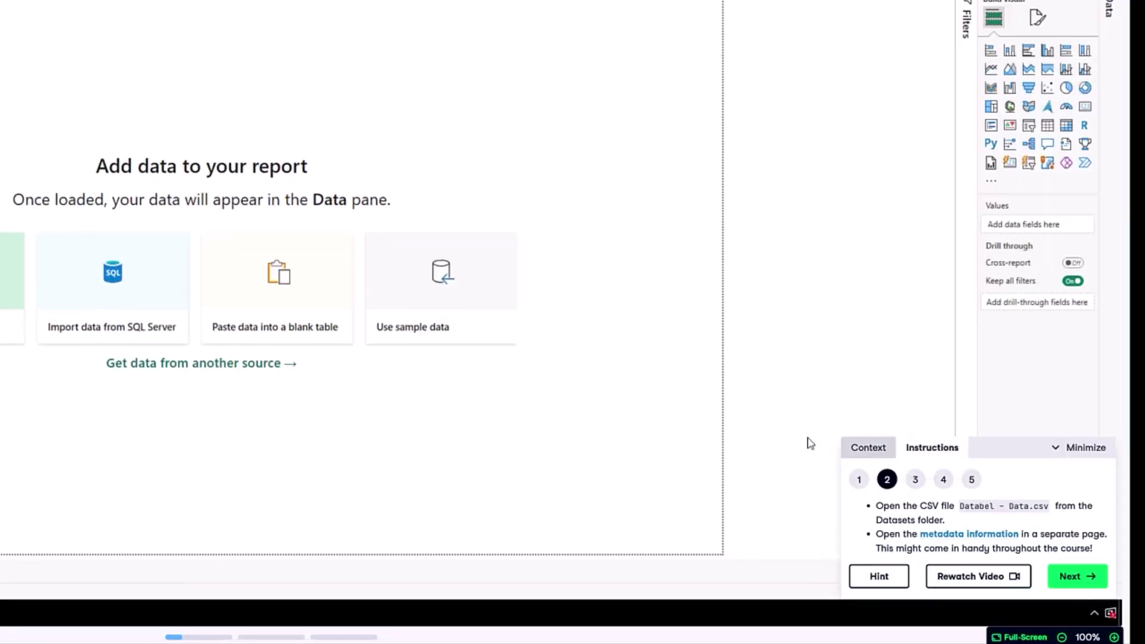
- In the DataCamp customer churn case study, import Databel - Data.csv as a Text/CSV source and open it for transformation
click(130, 104)
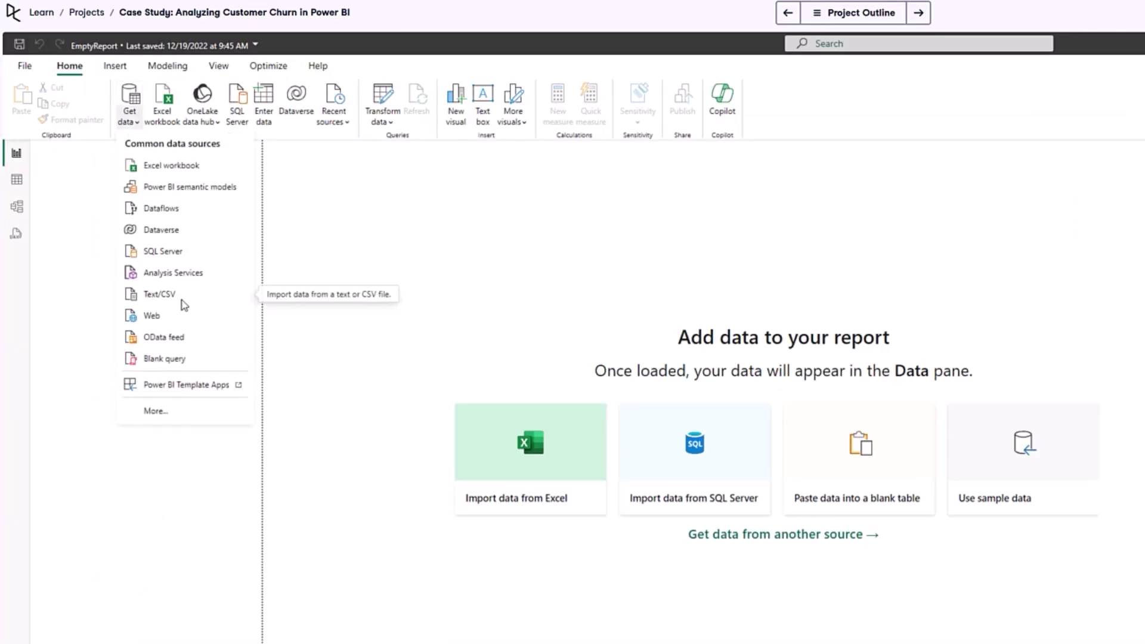
click(184, 301)
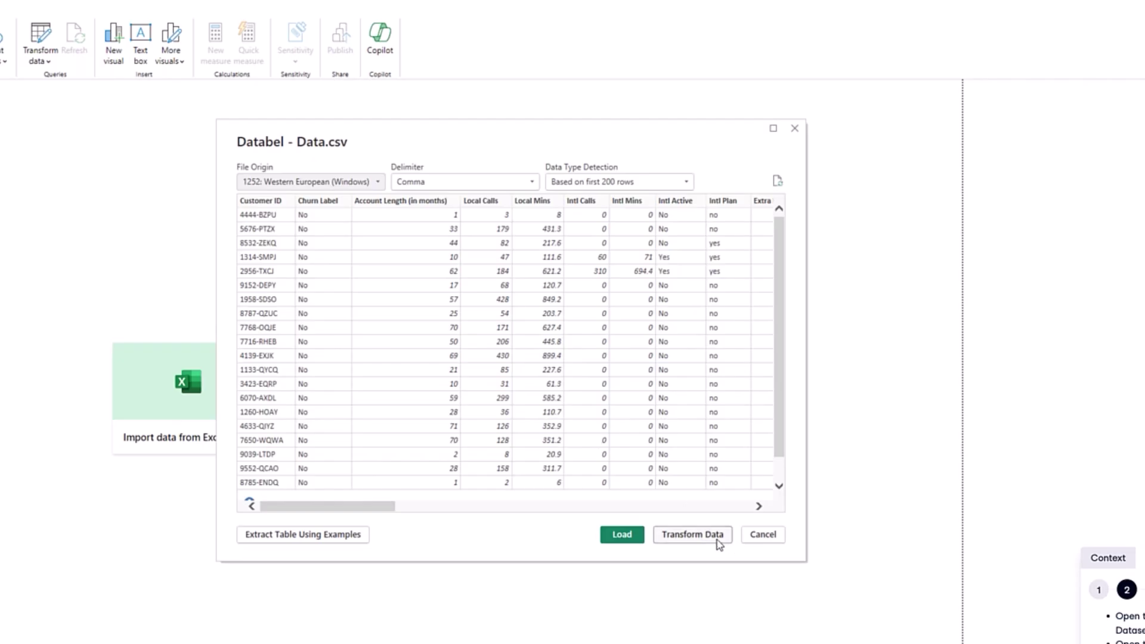
click(720, 540)
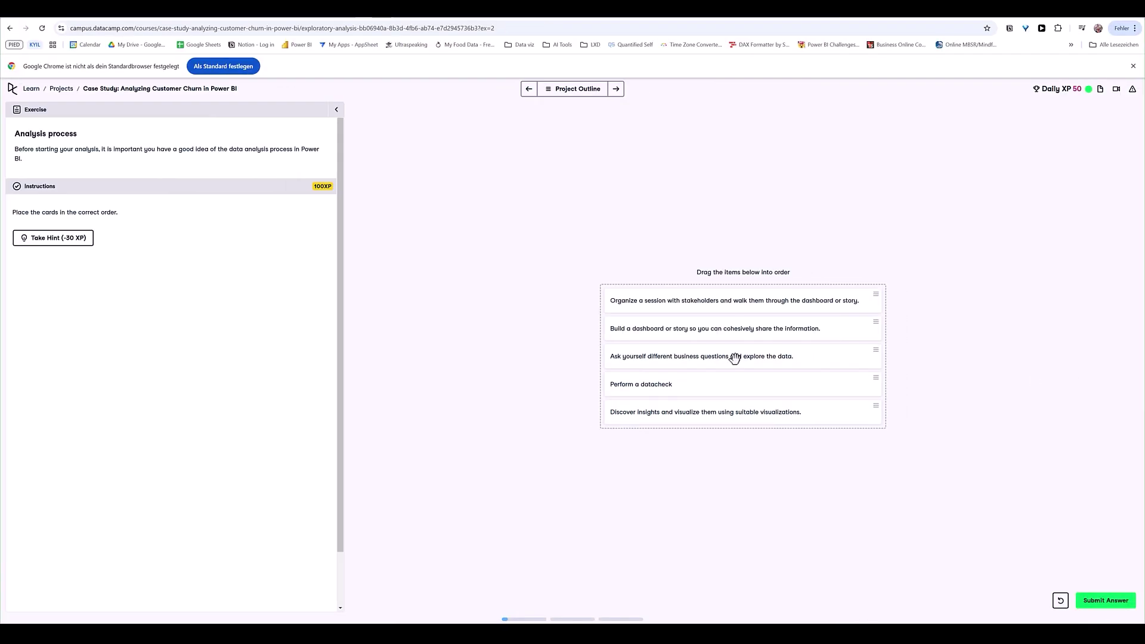
- Reorder the Analysis process exercise cards, moving the business questions and discover insights cards up, and submit the answer
drag(733, 357, 733, 302)
drag(713, 414, 709, 327)
mouse_move(738, 363)
mouse_down()
mouse_move(741, 394)
mouse_move(741, 358)
mouse_up()
click(1106, 600)
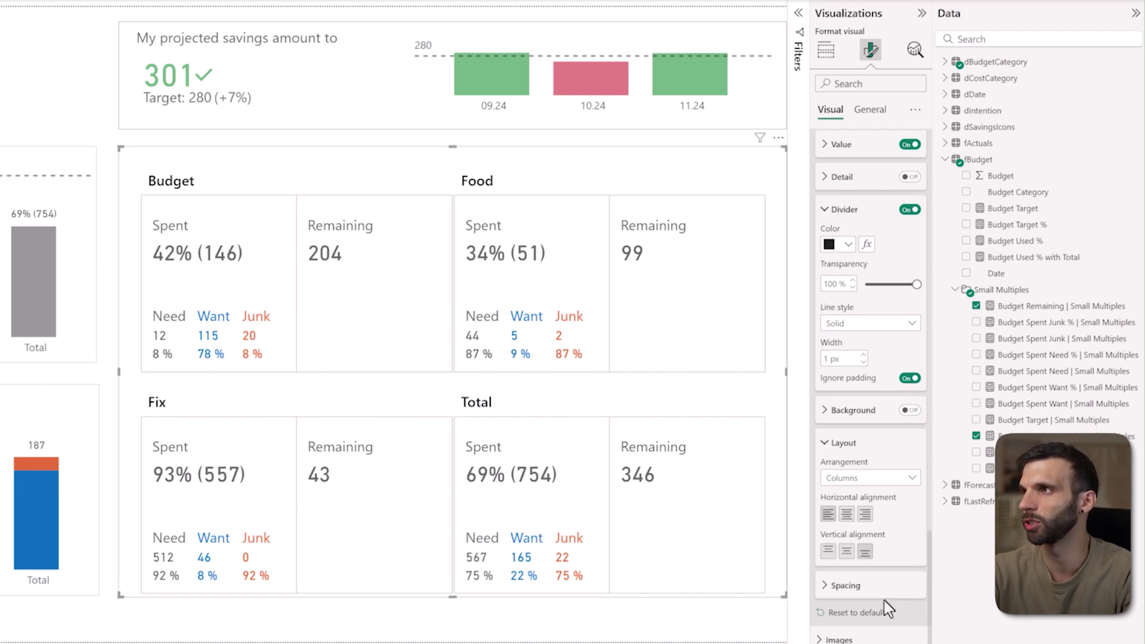
- Back in the budget report, add the Budget Target, Expenses FC and Expenses Act small-multiples measures as reference labels of the Remaining series
scroll(888, 604, down, 8)
scroll(888, 605, up, 4)
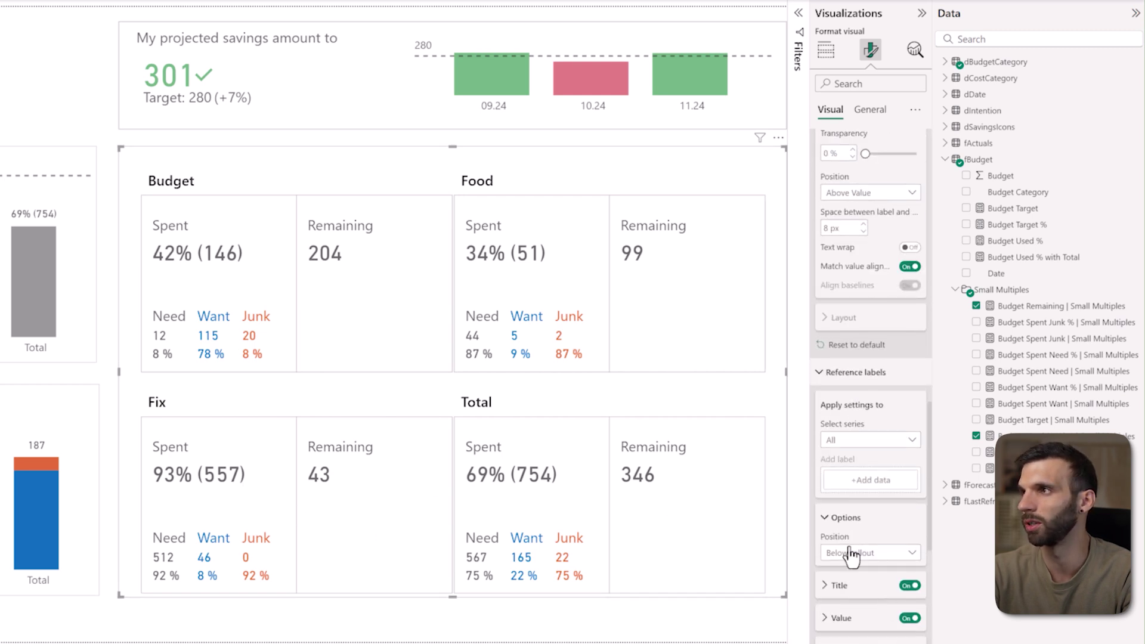
scroll(858, 393, down, 3)
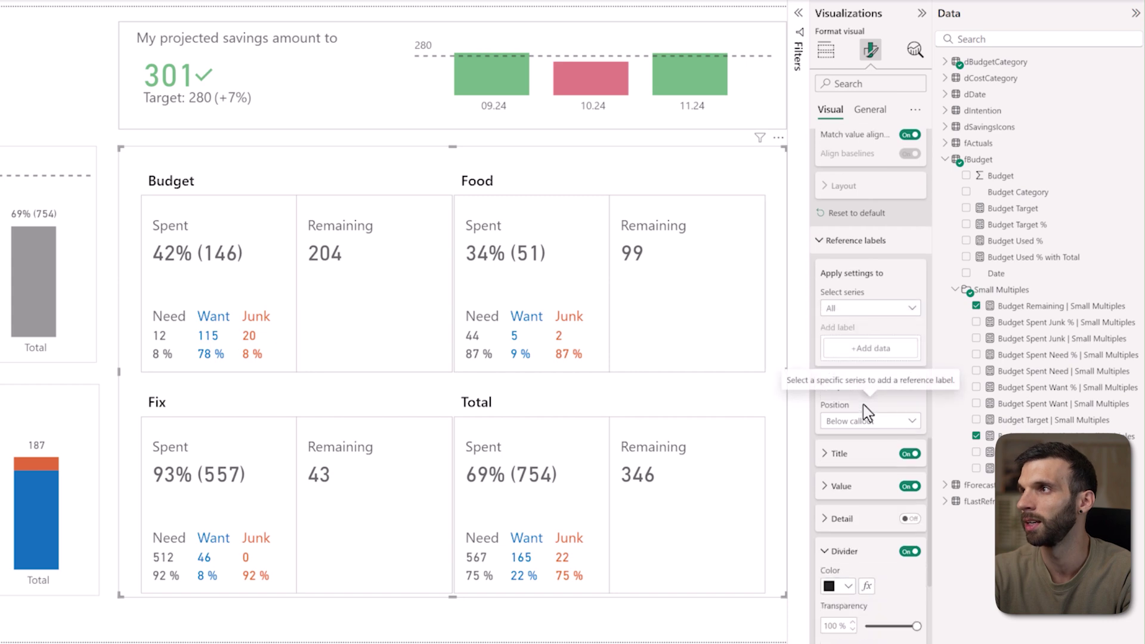
click(874, 306)
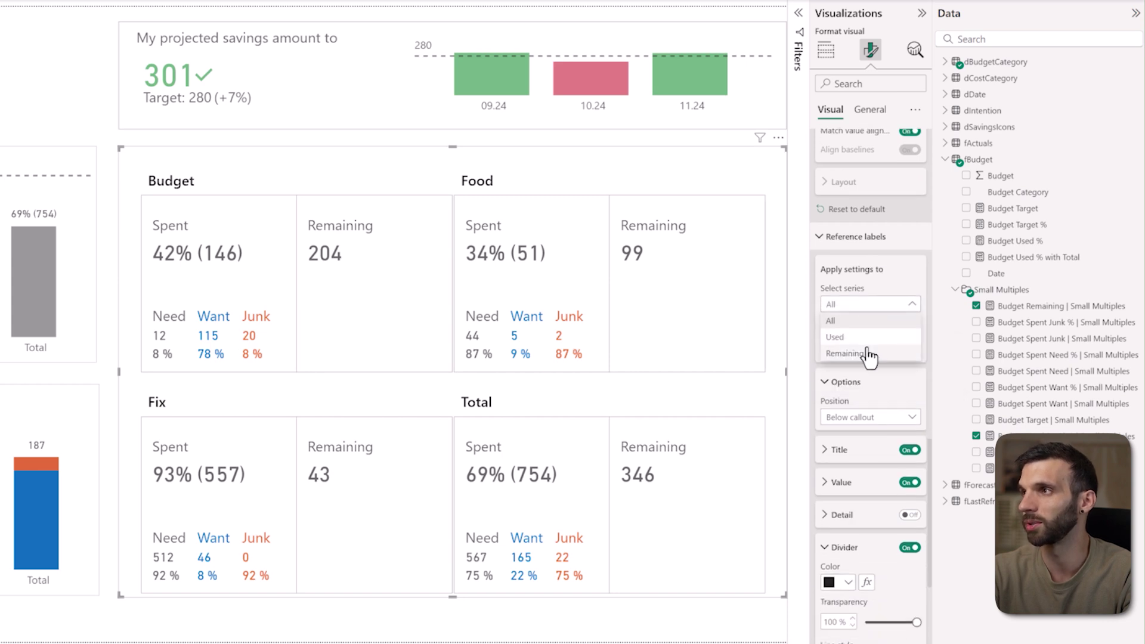
click(846, 354)
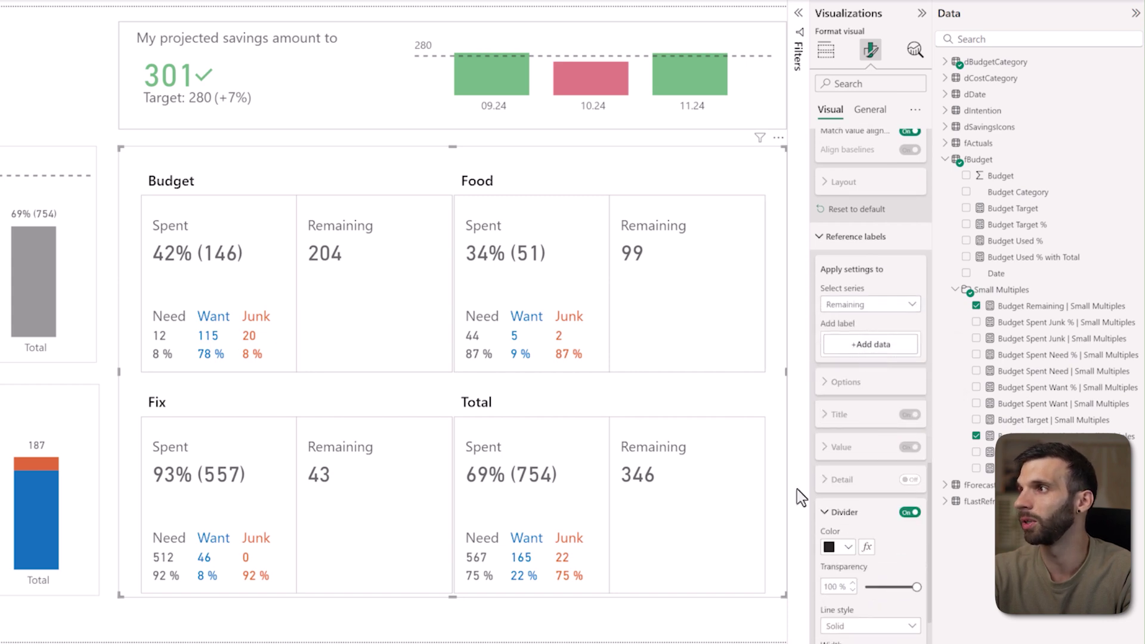
drag(1062, 422, 896, 352)
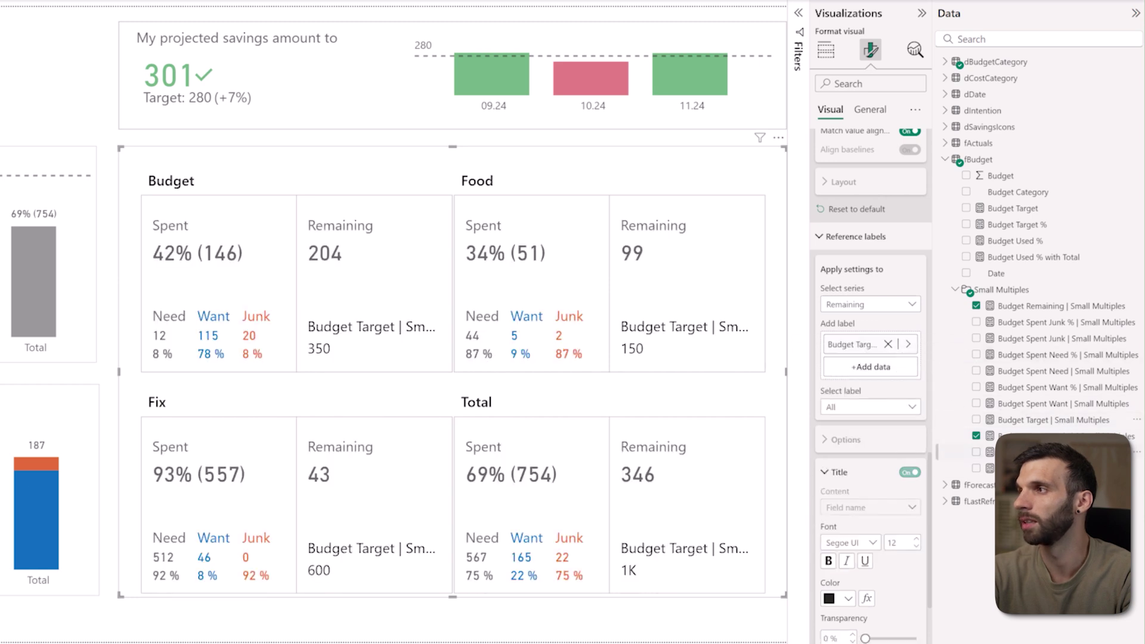
drag(1030, 471, 883, 380)
drag(1039, 455, 883, 388)
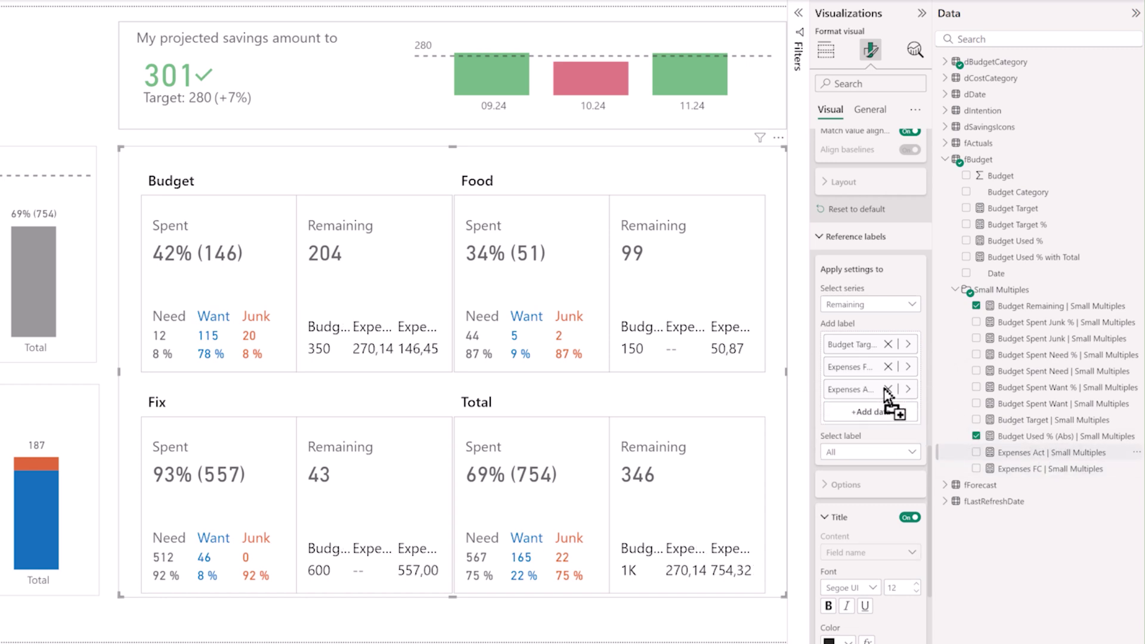
- Give the Budget Target reference label of the Remaining series the custom title "Target"
click(888, 452)
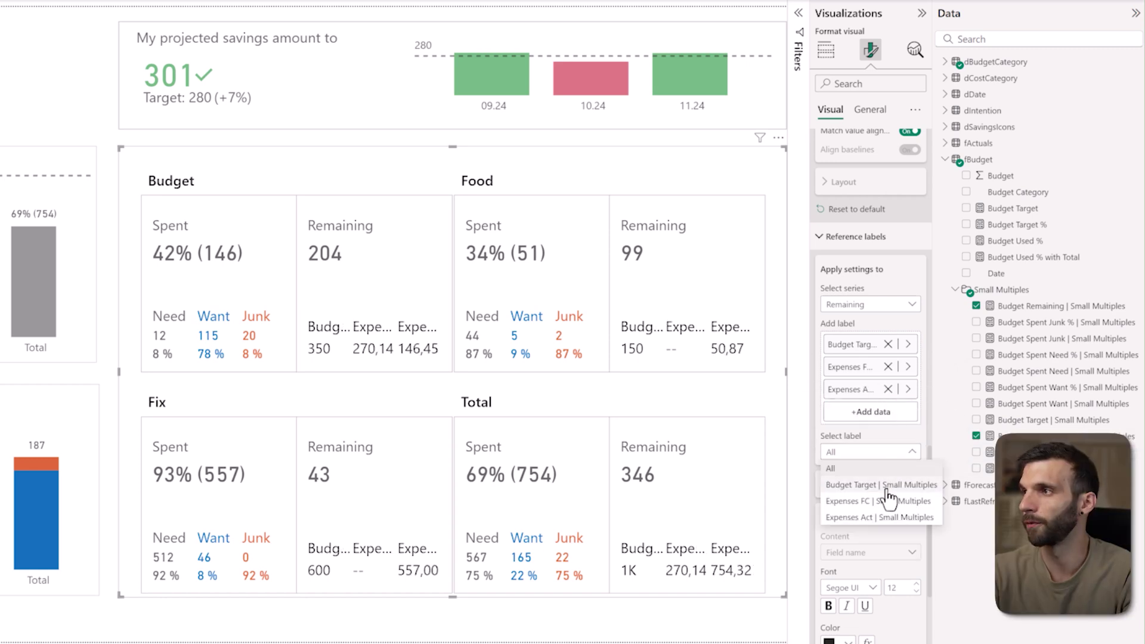
click(883, 494)
scroll(876, 423, down, 3)
click(869, 417)
click(866, 433)
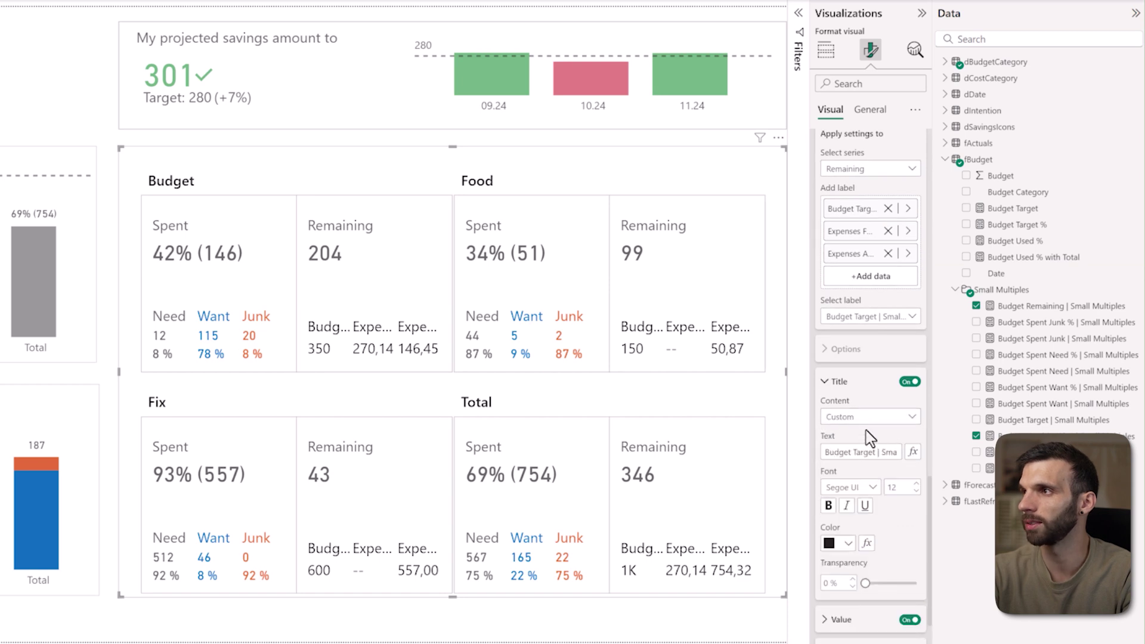
triple_click(863, 454)
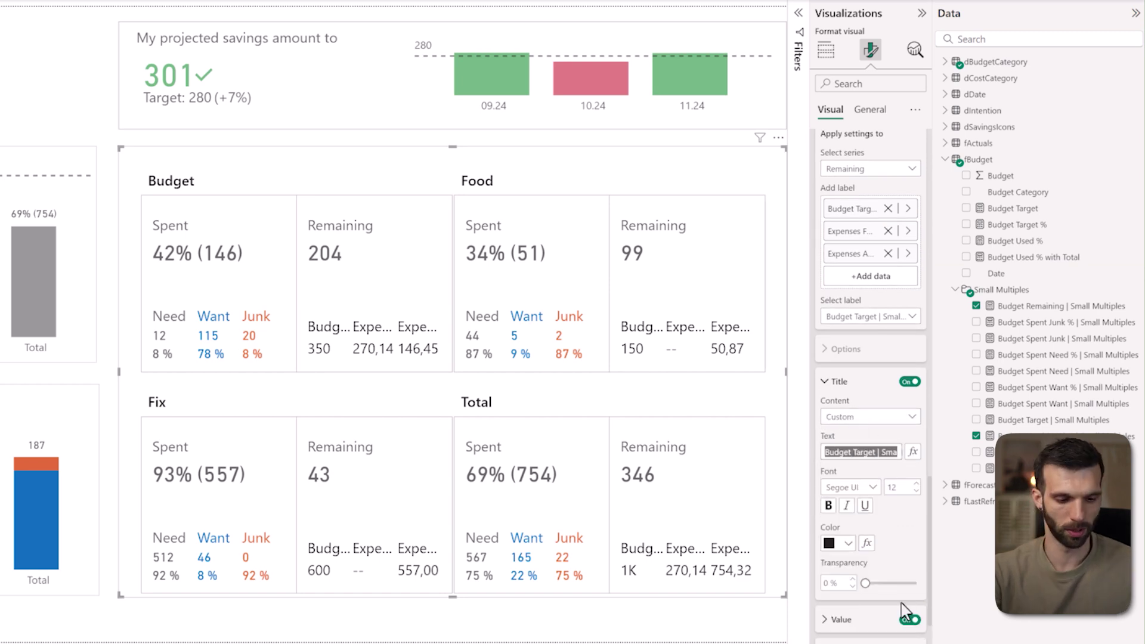
text(Target)
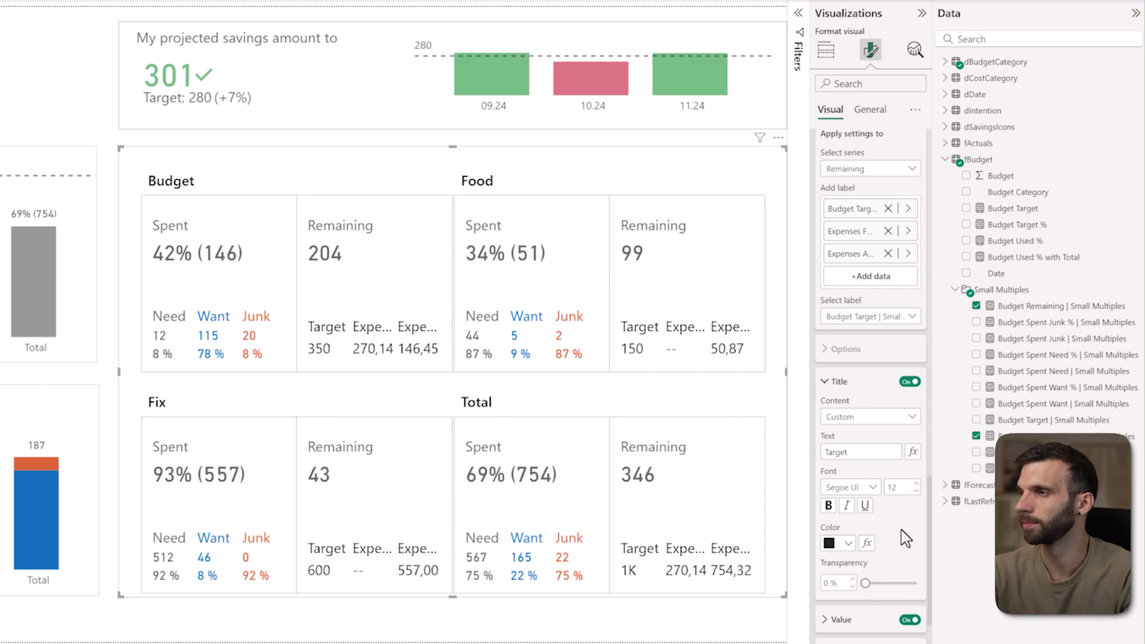
- Give the Expenses FC reference label of the Remaining series the custom title "FC"
click(880, 321)
click(881, 365)
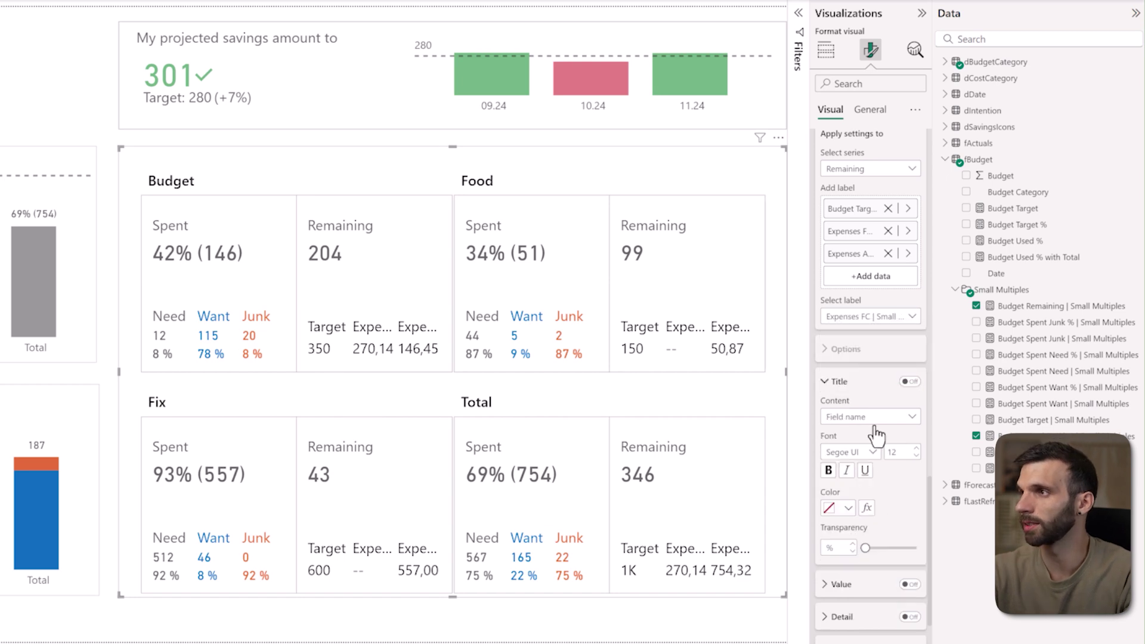
click(868, 417)
click(858, 434)
click(853, 450)
text(f)
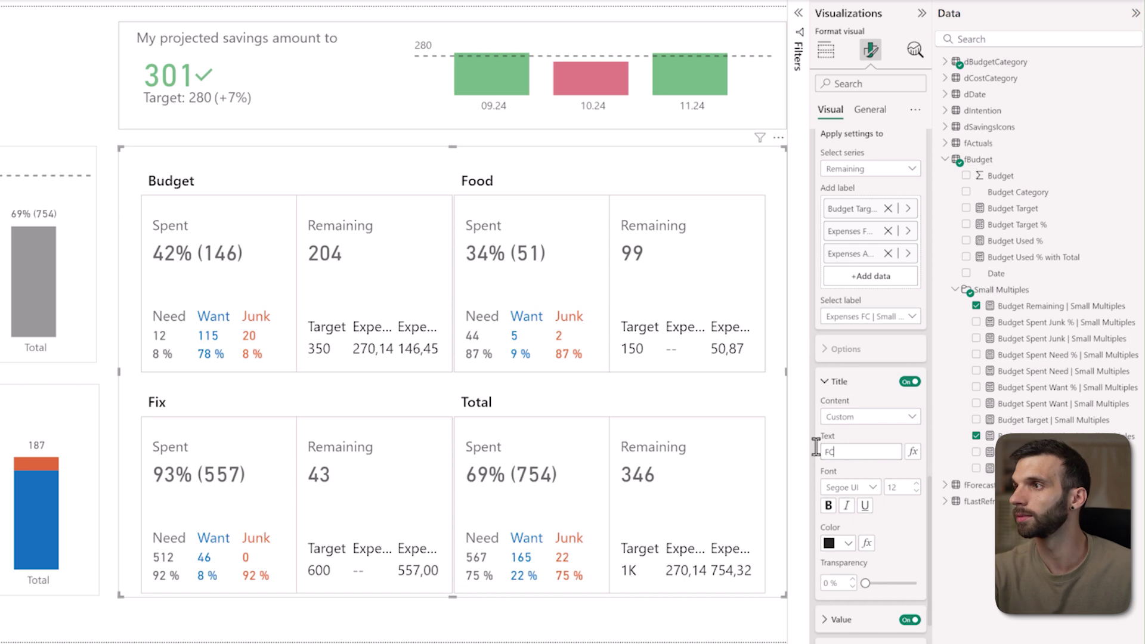
- Give the Expenses Act reference label of the Remaining series the custom title "Spent"
click(888, 316)
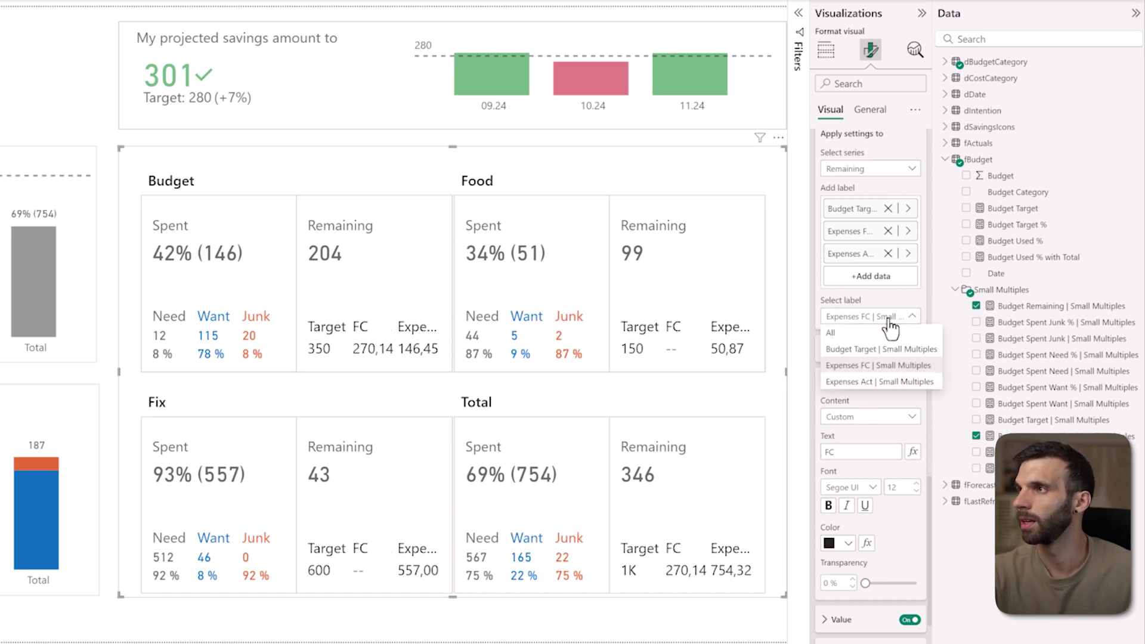
click(881, 382)
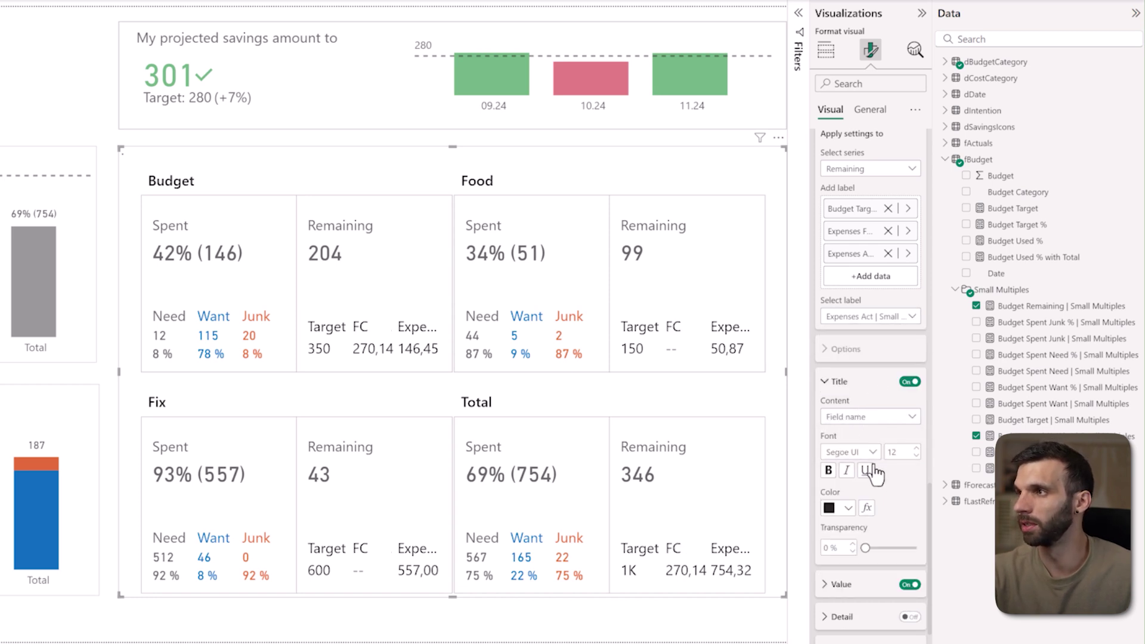
click(861, 451)
text(s)
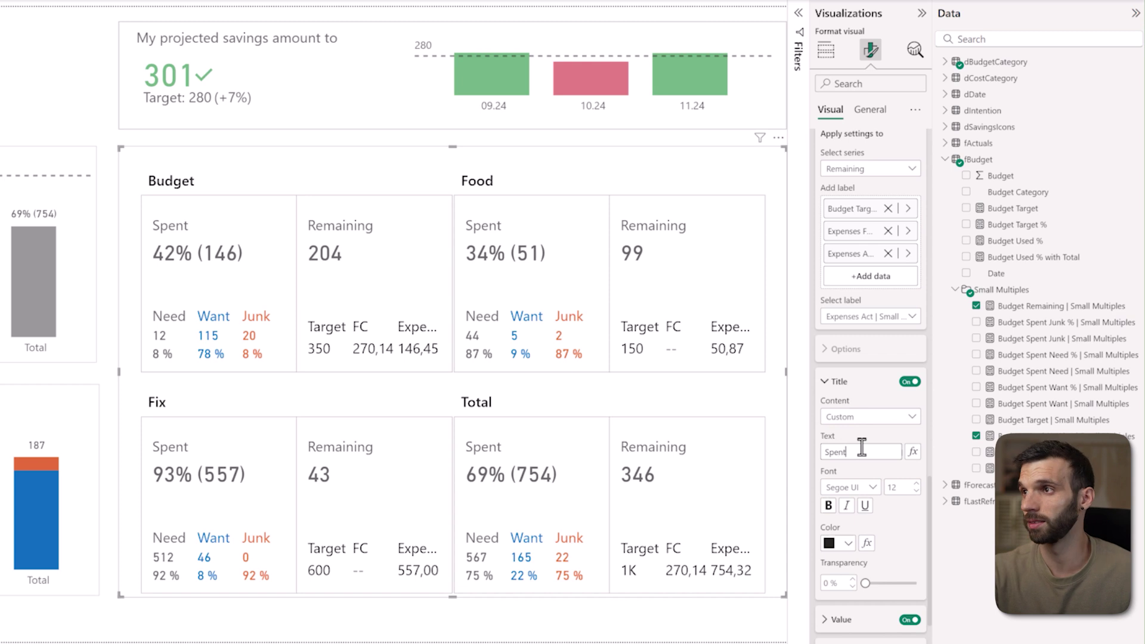
- Color the titles of all Remaining reference labels dark grey
click(879, 325)
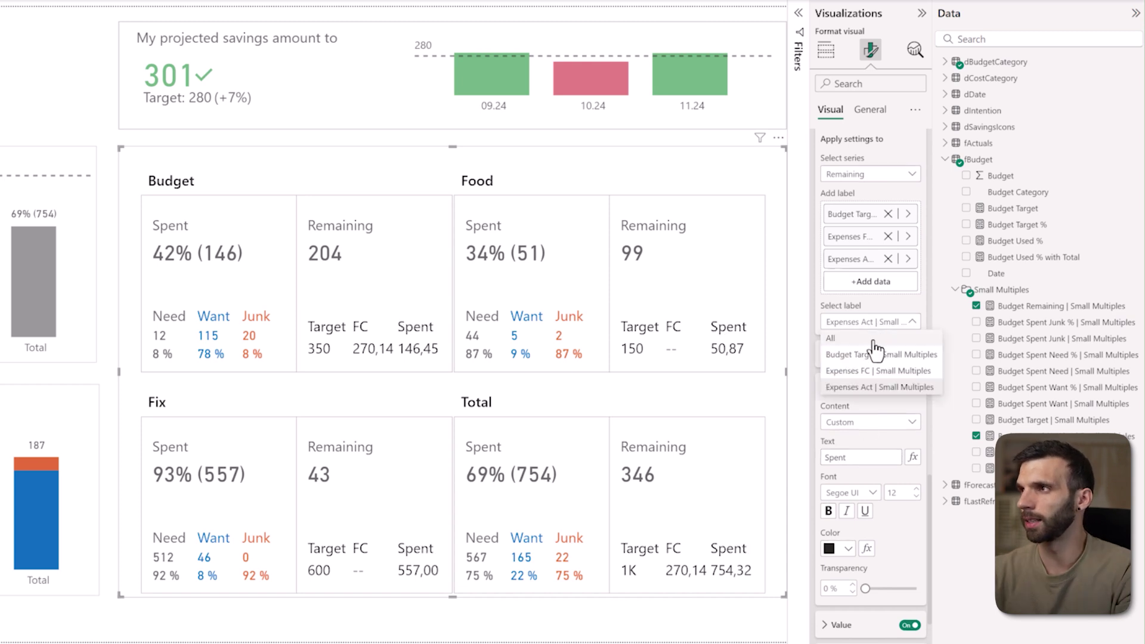
click(871, 339)
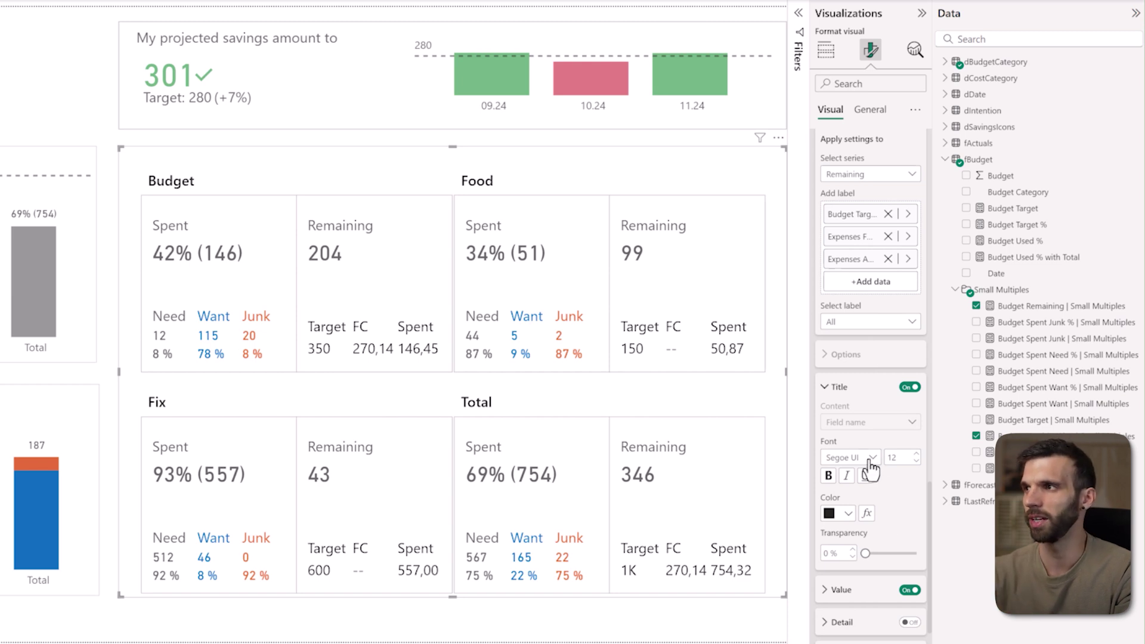
click(844, 514)
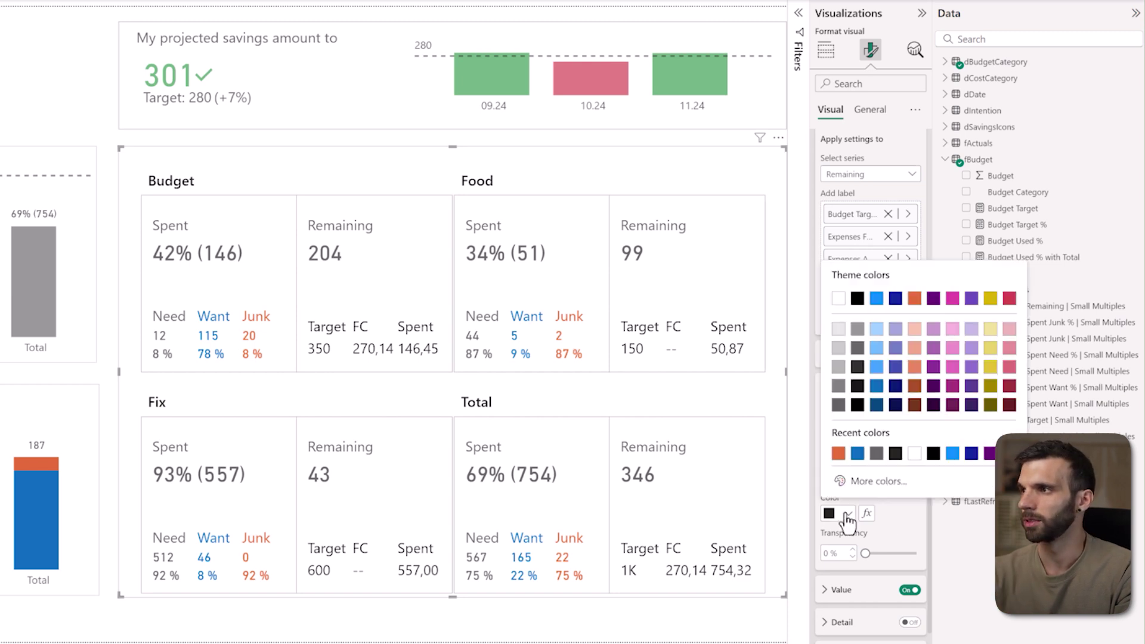
click(857, 349)
- Set the values of all Remaining reference labels to the DIN font in dark grey and show blanks as 0
scroll(894, 489, down, 3)
scroll(881, 463, down, 3)
click(852, 354)
click(857, 415)
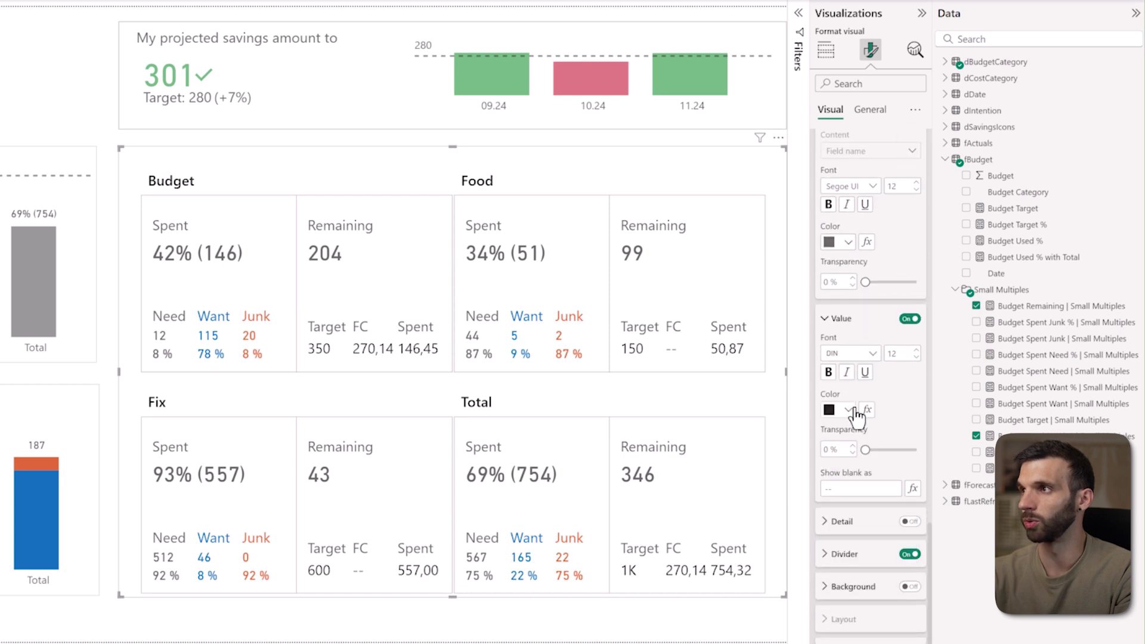
click(847, 412)
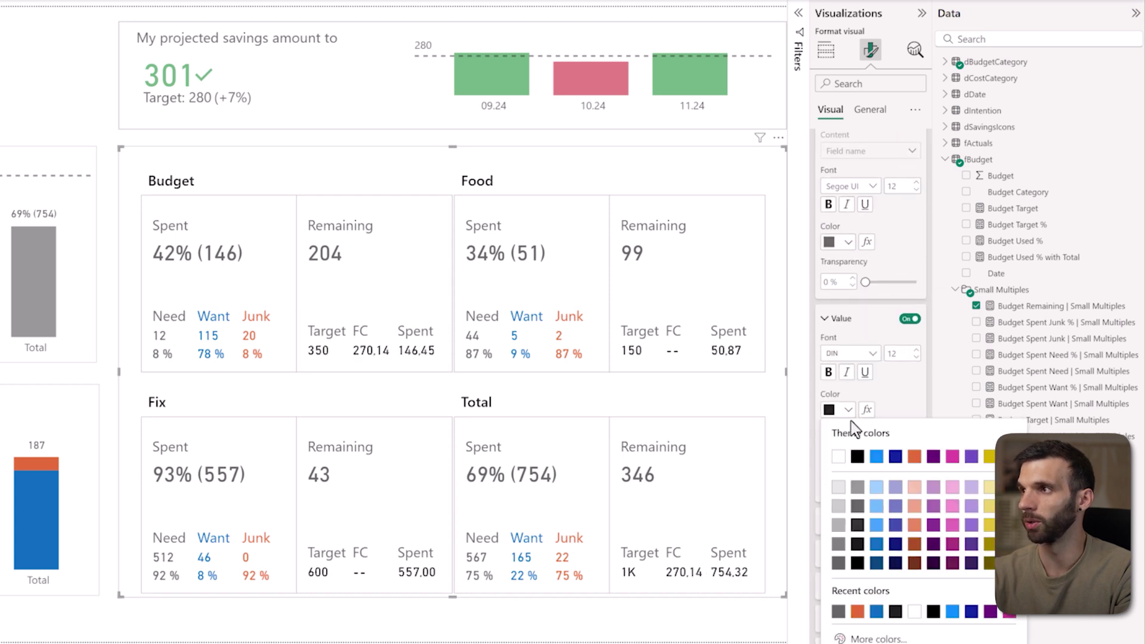
click(863, 516)
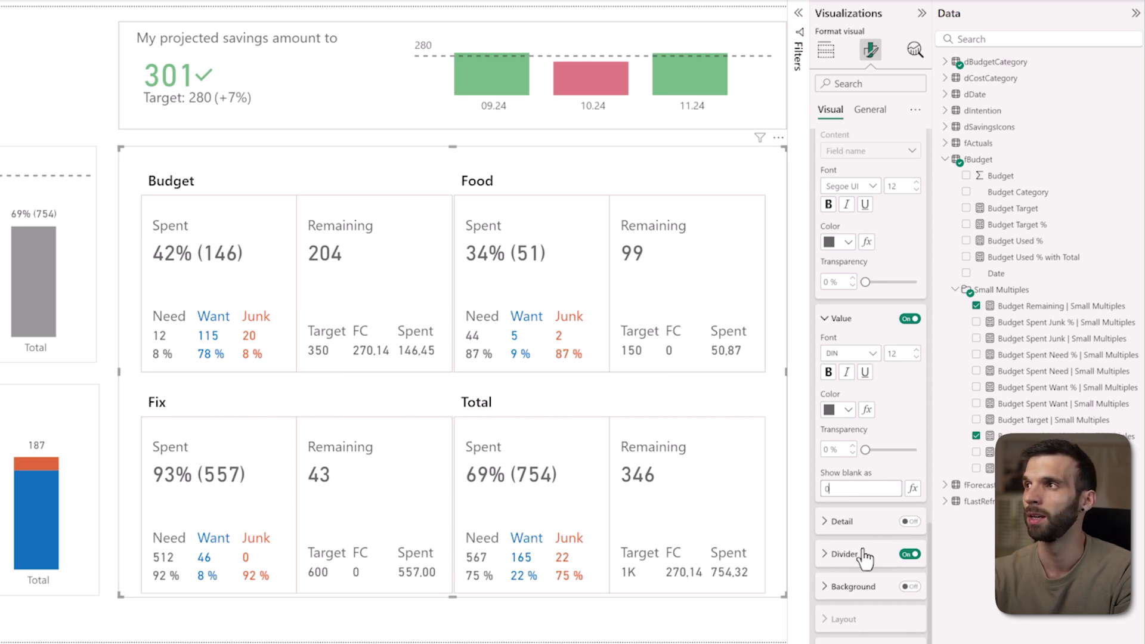
- Set the Budget Target label's display units to None and give the Target, FC and Spent label values 0 decimal places
scroll(880, 453, up, 5)
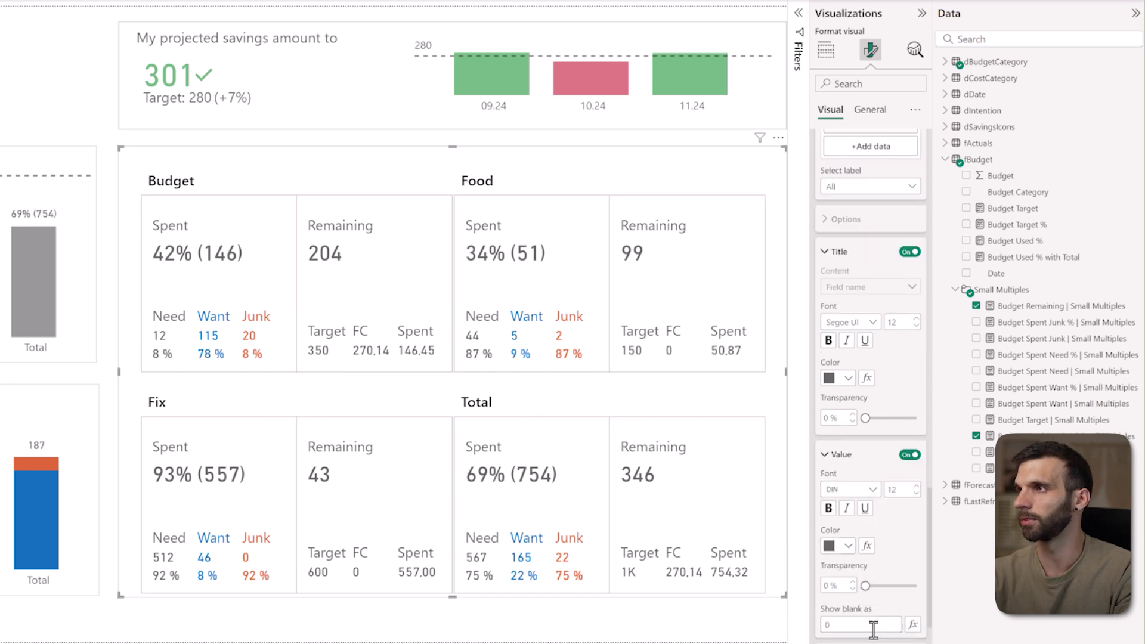
click(877, 328)
click(868, 353)
scroll(871, 525, down, 5)
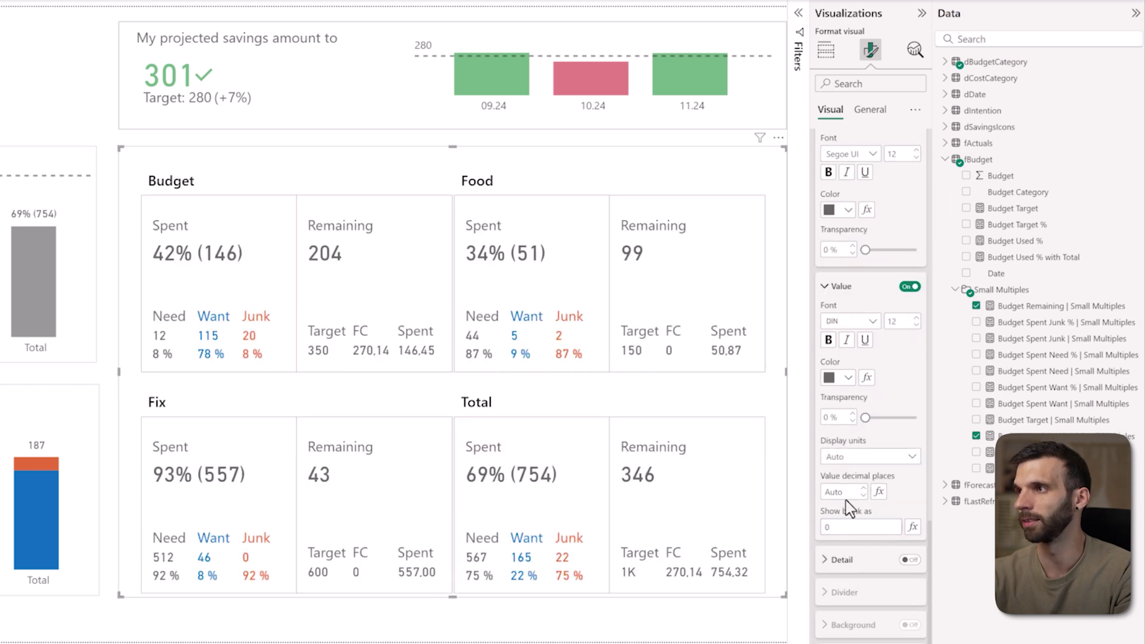
click(845, 457)
click(868, 492)
click(847, 492)
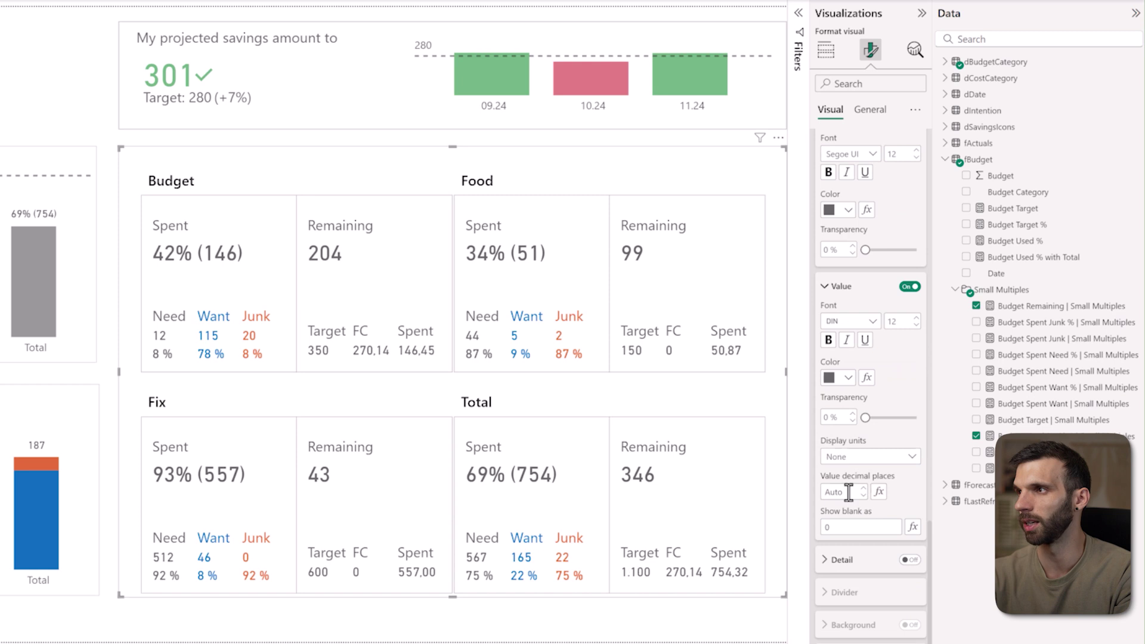
text(0)
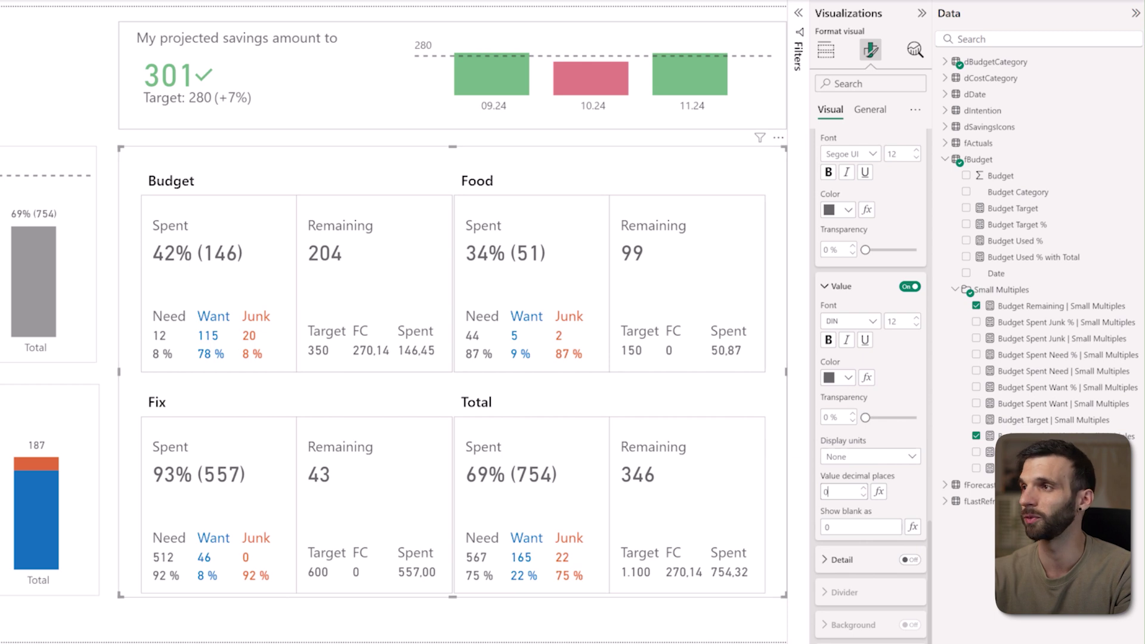
scroll(882, 527, up, 8)
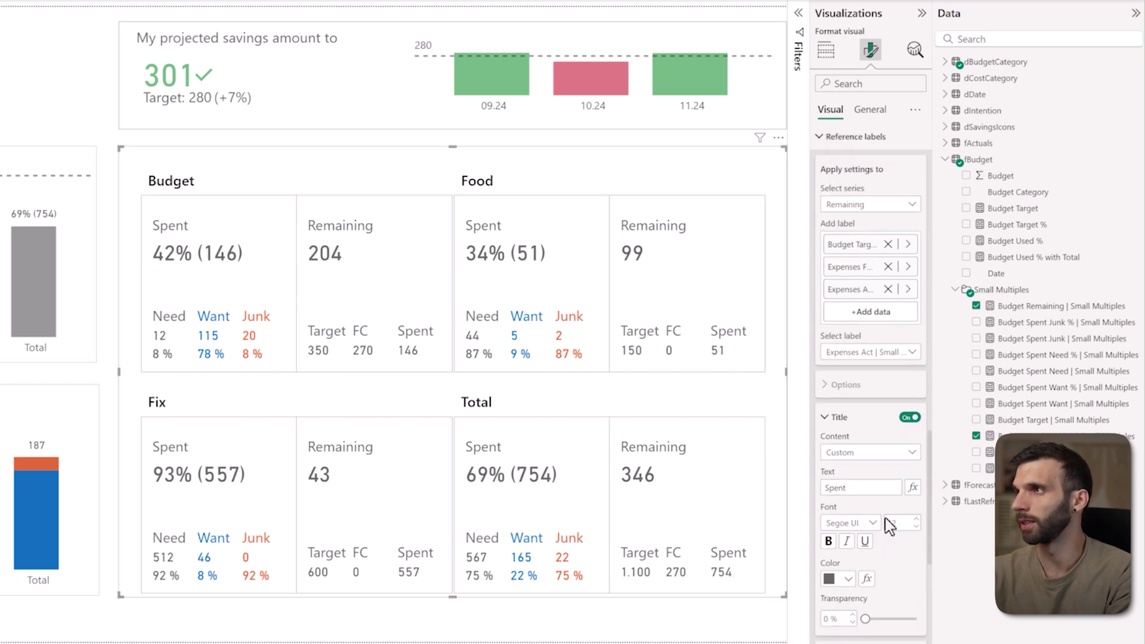
- Center the reference labels horizontally for all series
scroll(888, 521, up, 1)
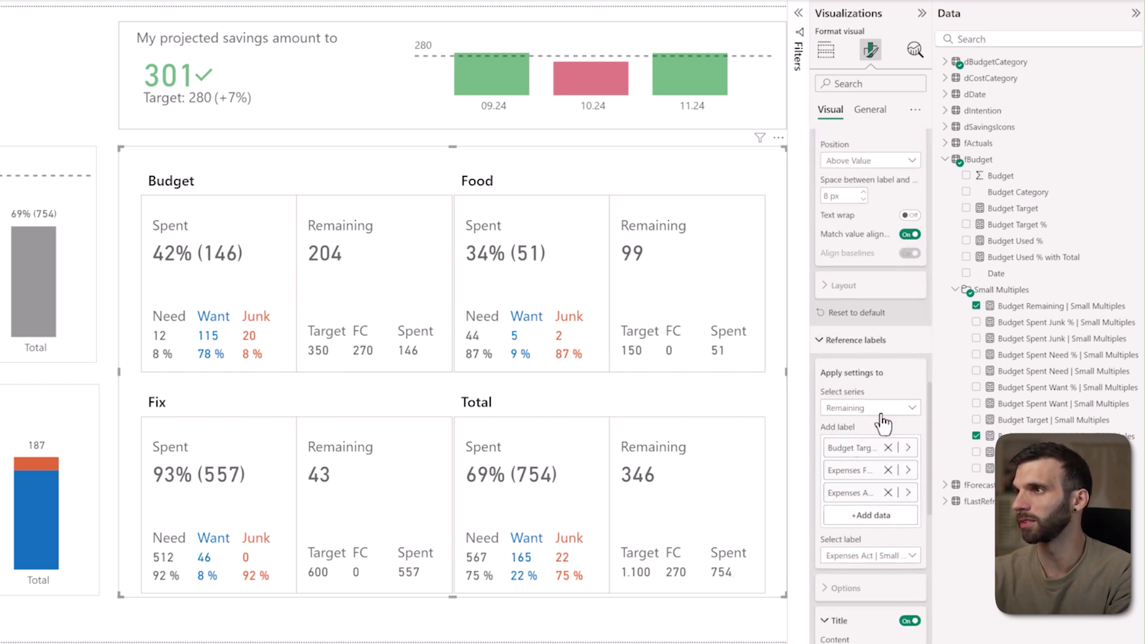
click(859, 408)
click(846, 420)
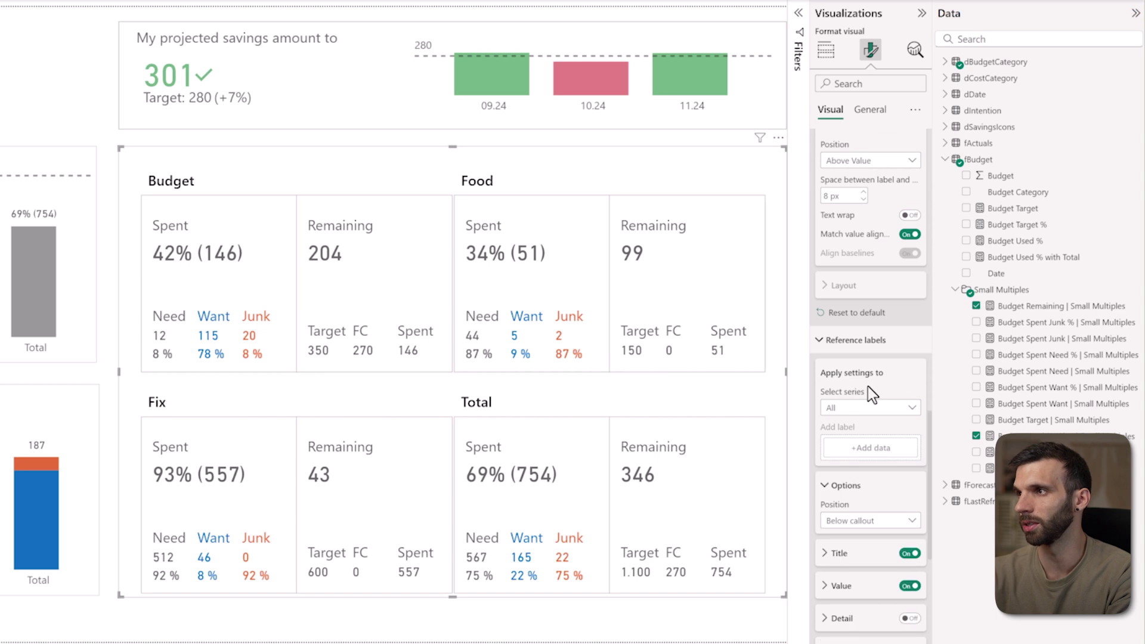
scroll(867, 385, down, 8)
scroll(893, 536, down, 1)
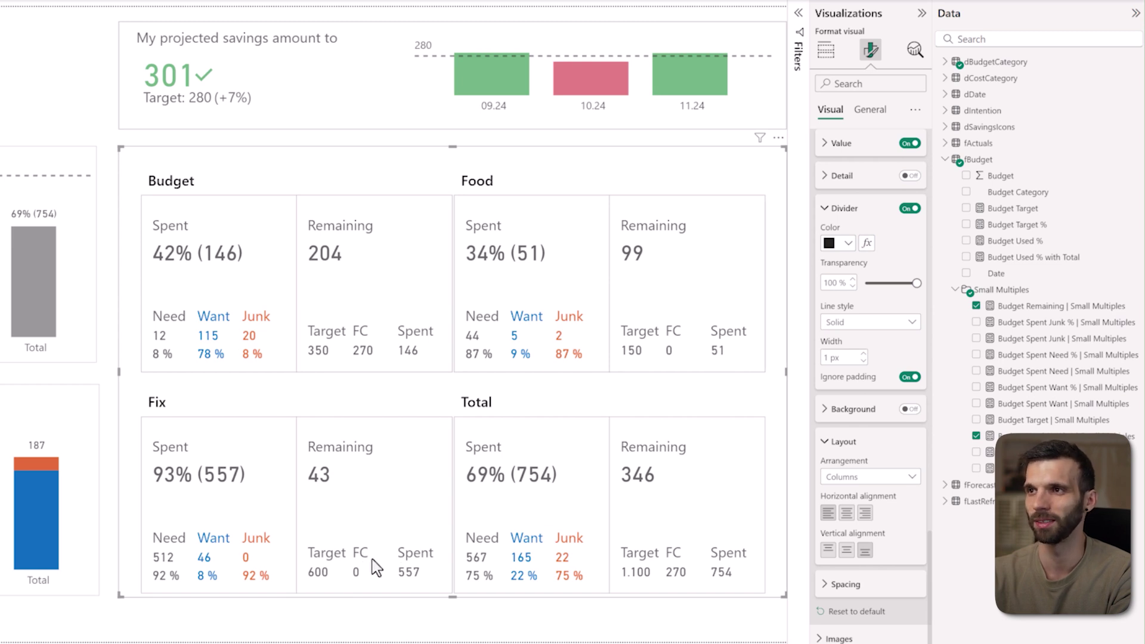
click(852, 513)
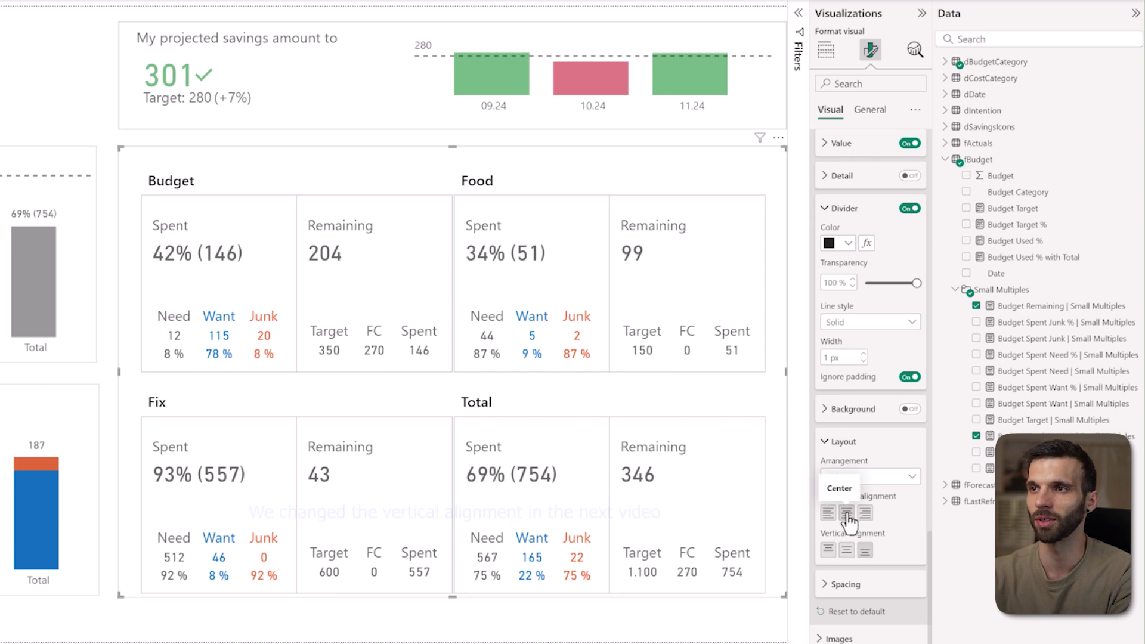
- Set the padding of all cards to Narrow and turn off the card background
click(830, 638)
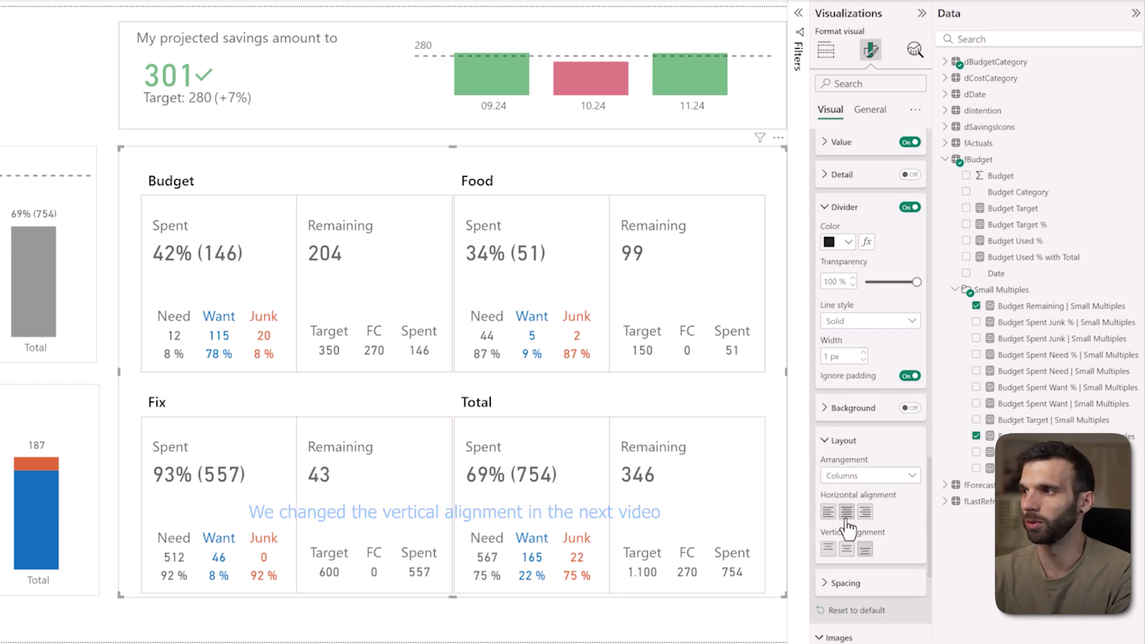
scroll(859, 477, down, 5)
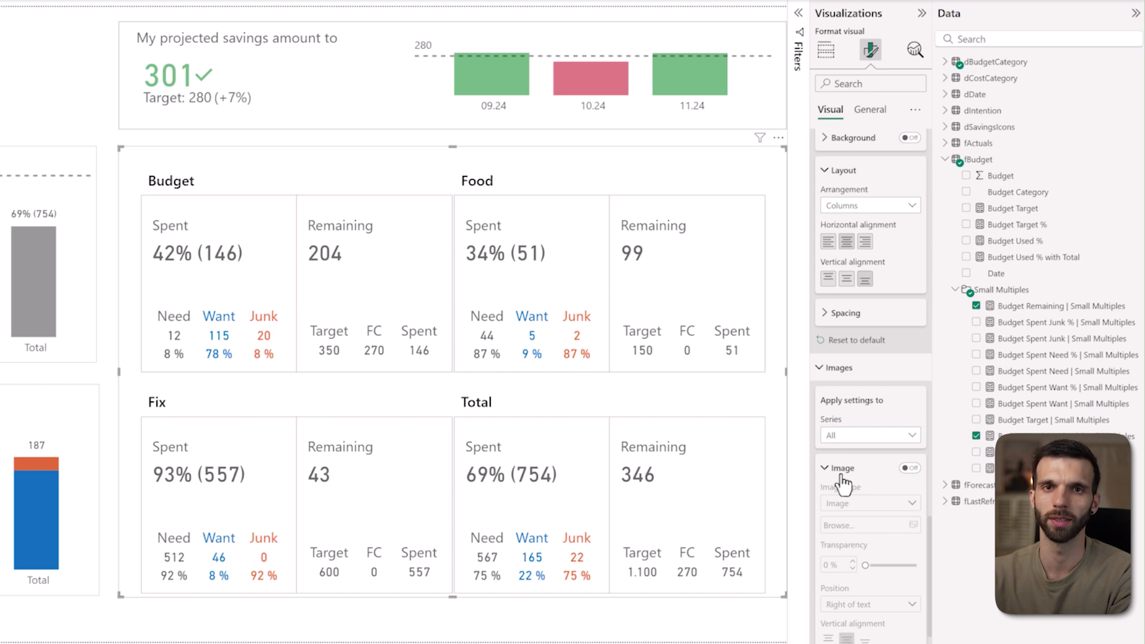
scroll(889, 511, down, 3)
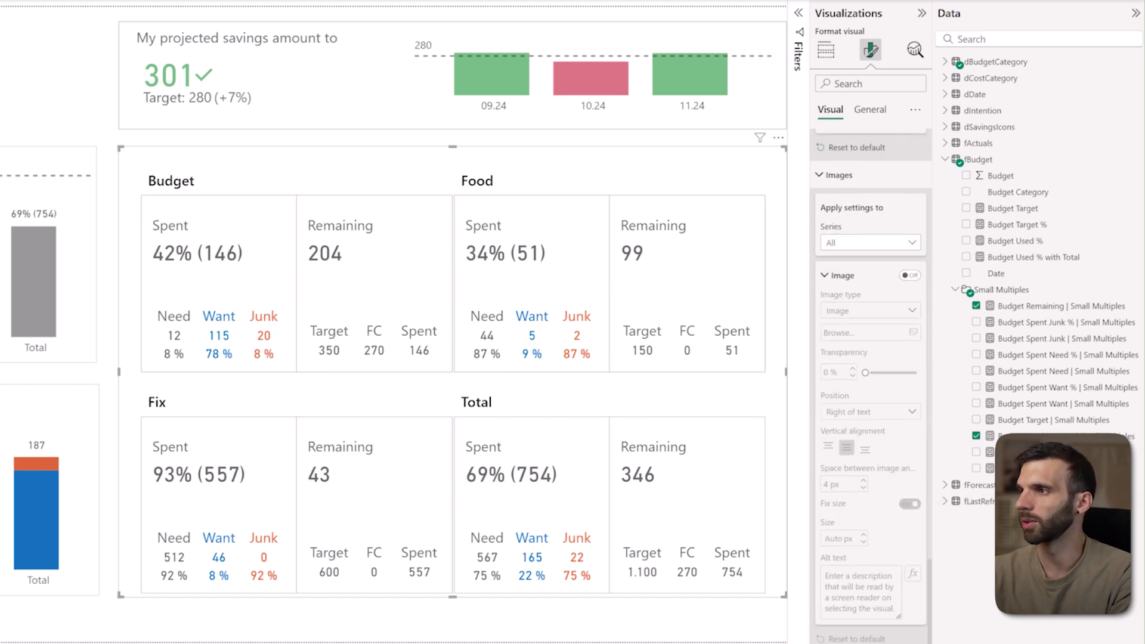
scroll(859, 511, down, 6)
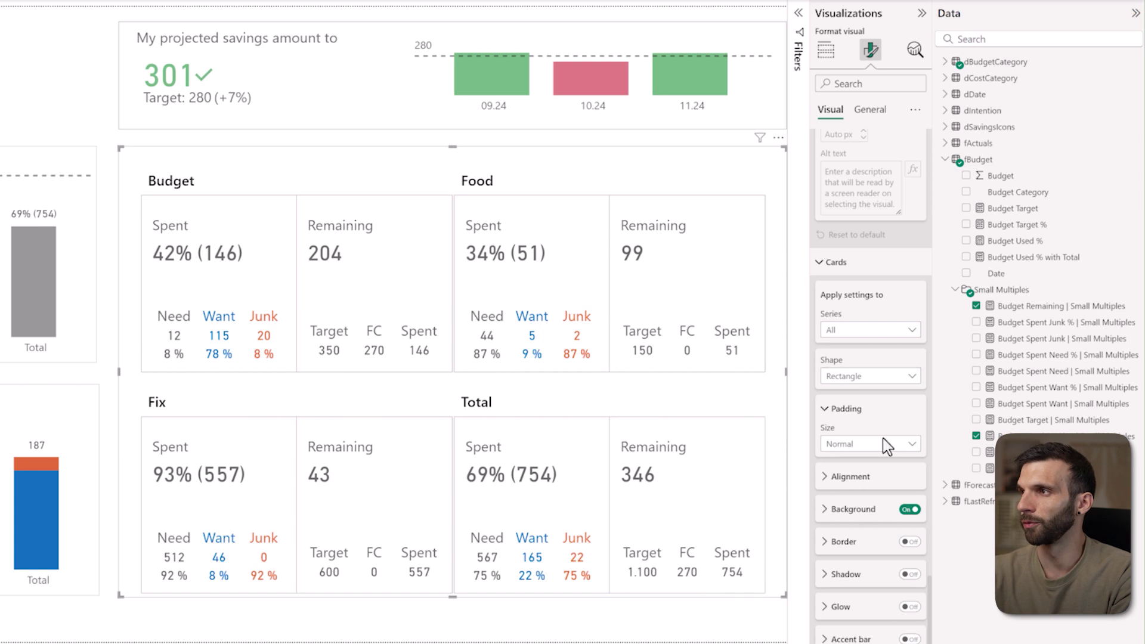
click(861, 447)
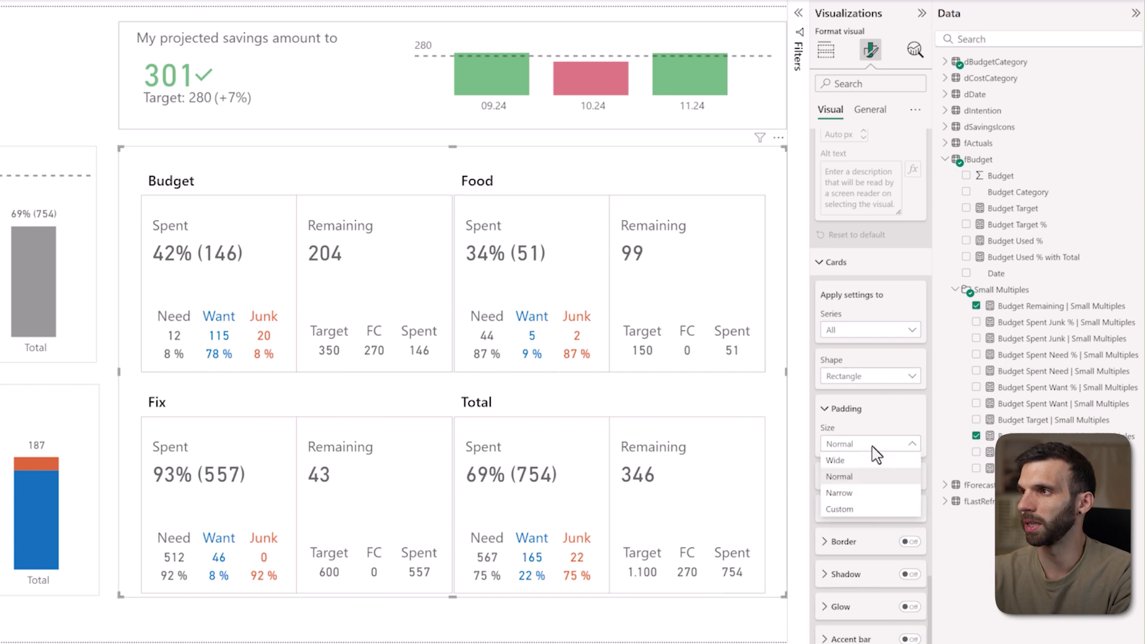
click(843, 496)
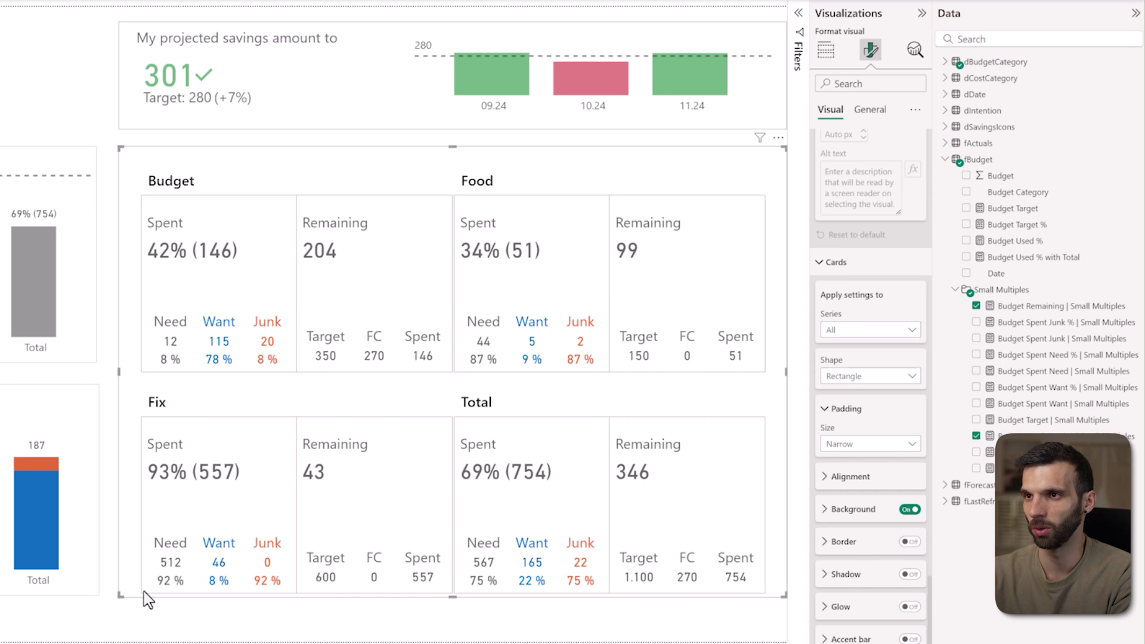
click(911, 511)
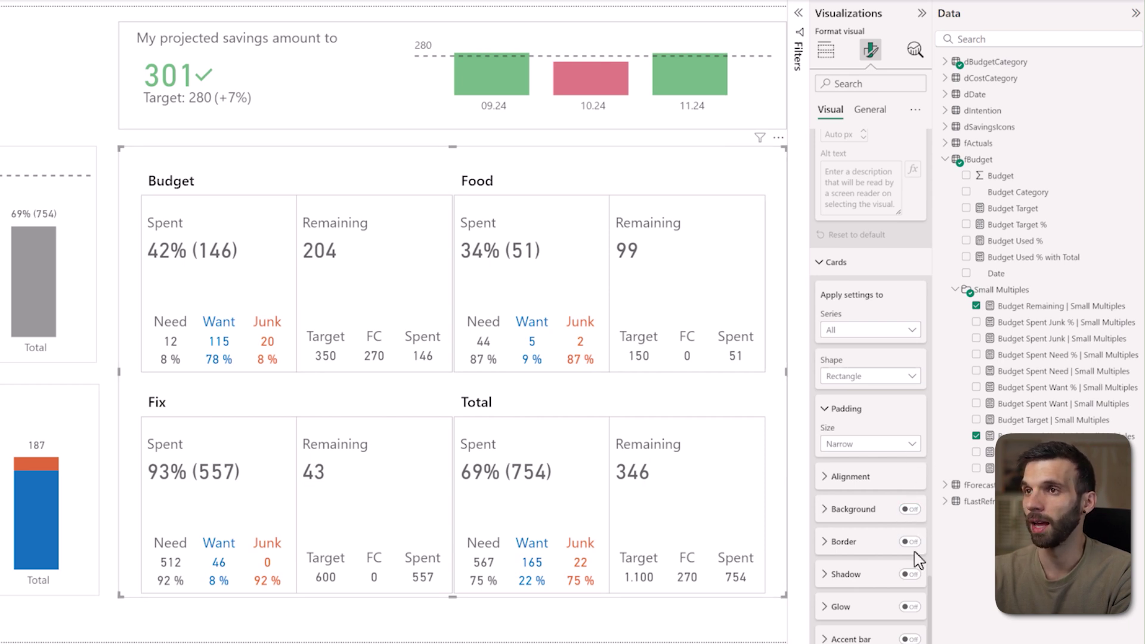
- Try the Rounded Rectangle shape for all cards and change the visual's layout style from table to Cards
click(886, 376)
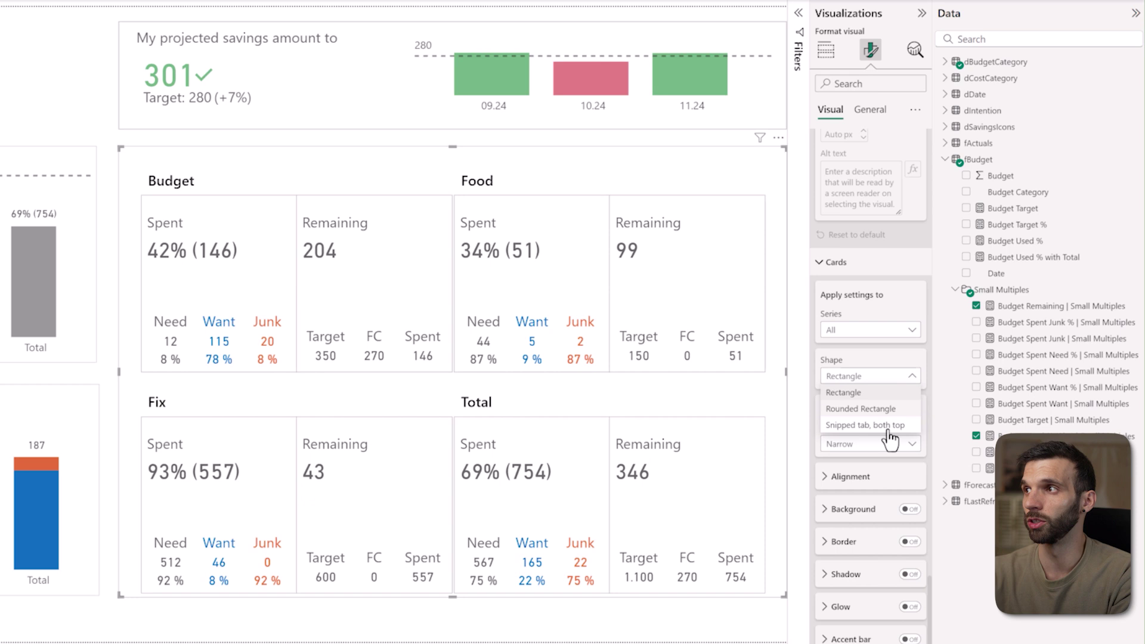
click(869, 410)
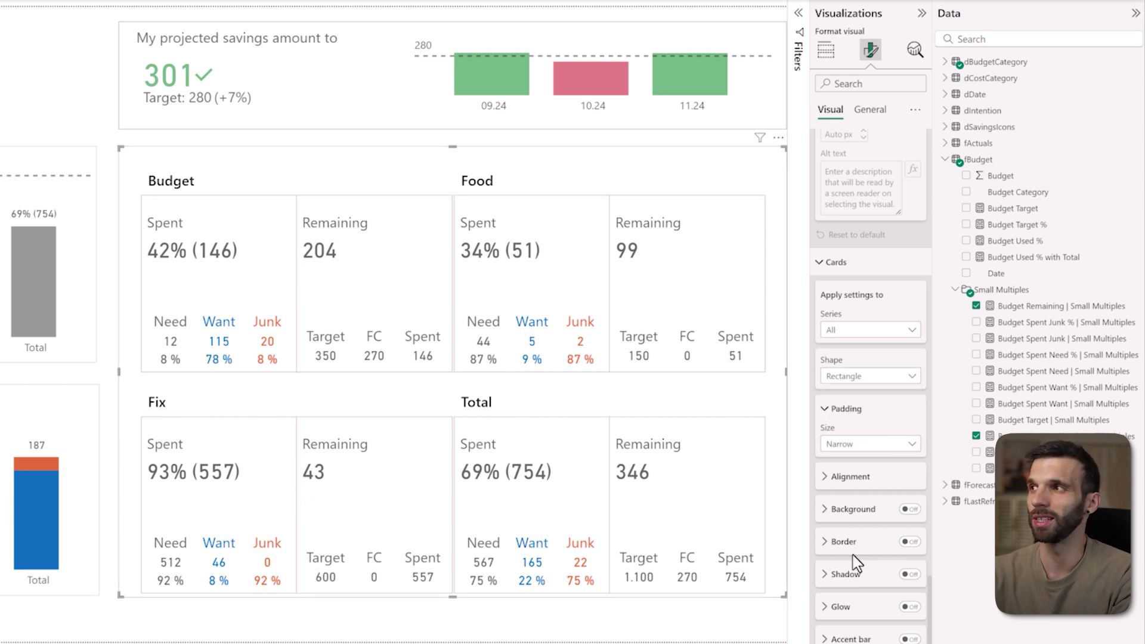
scroll(856, 563, up, 15)
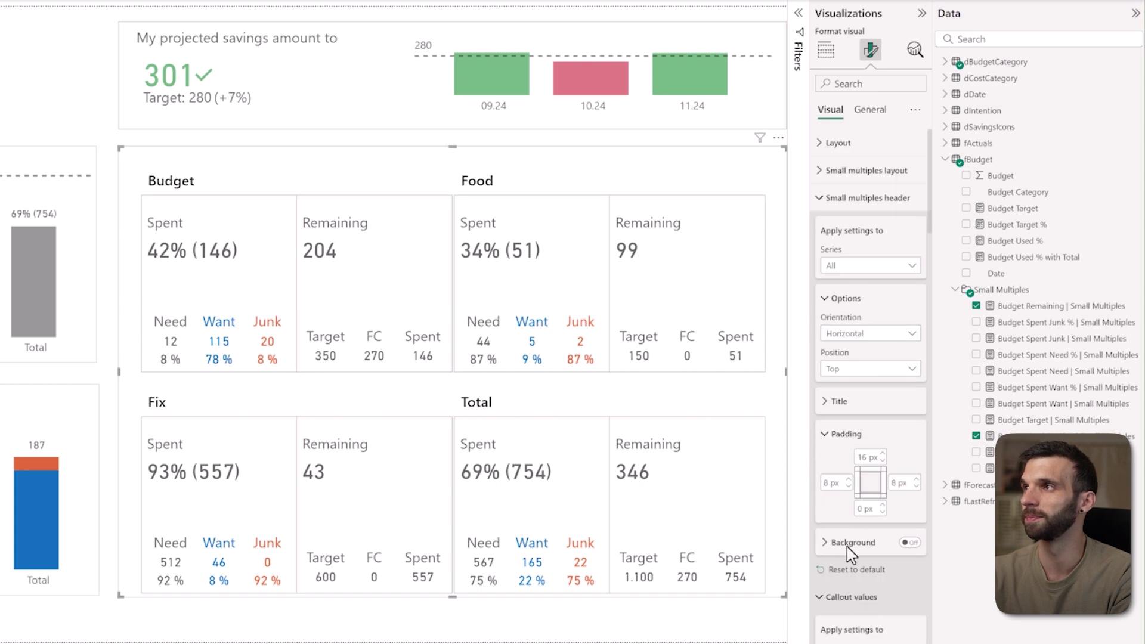
click(835, 143)
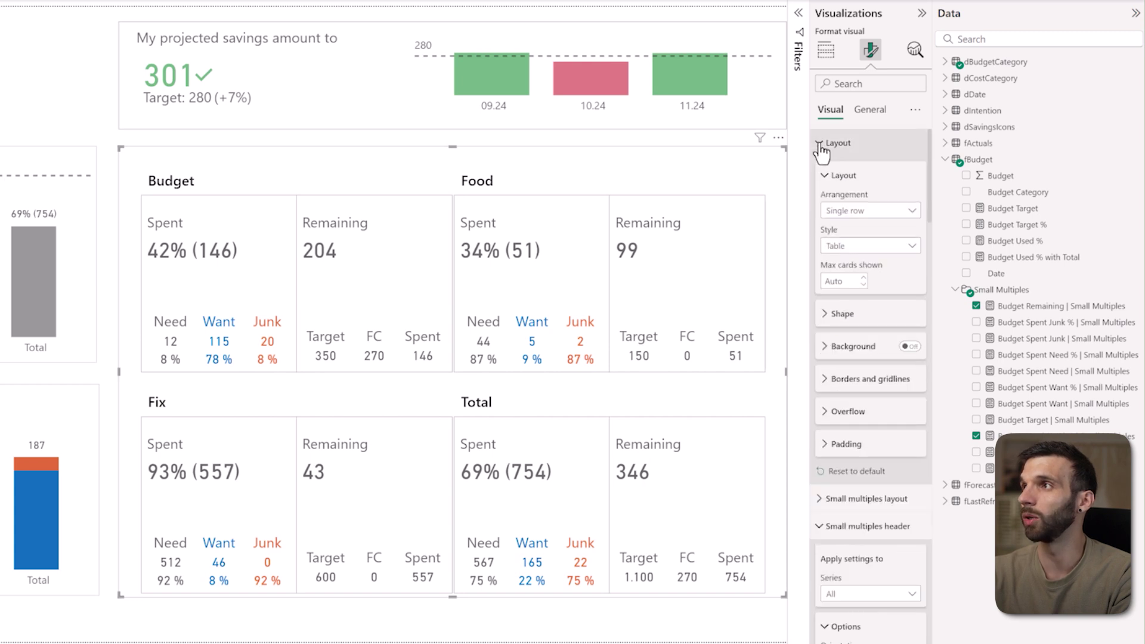
click(857, 253)
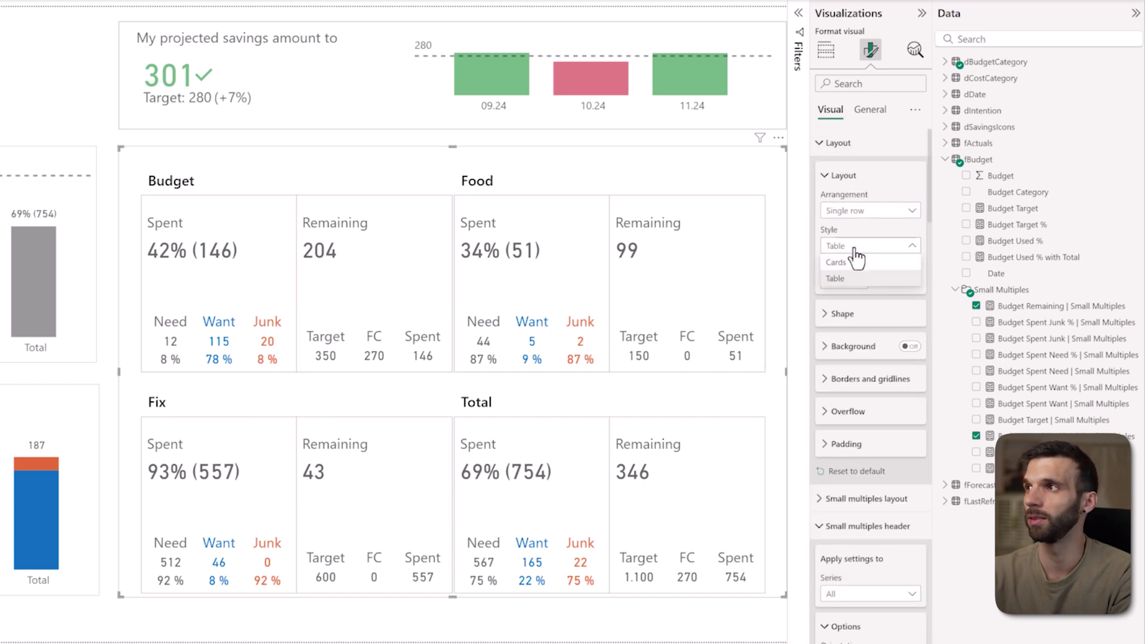
click(848, 273)
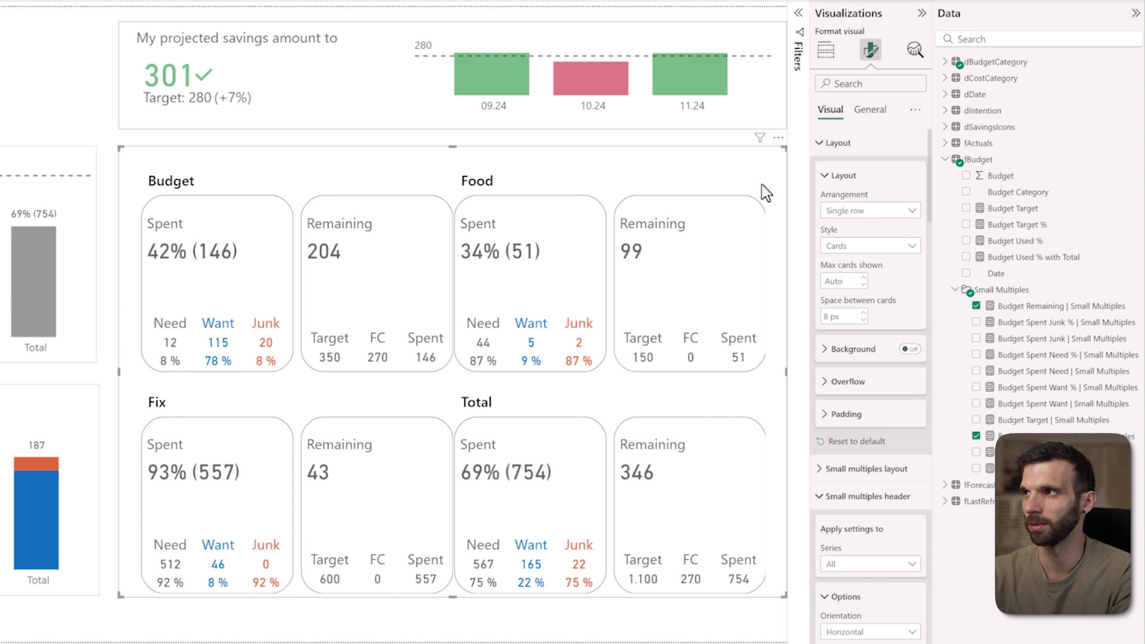
- Try the overflow settings of the card layout, choosing Continuous scroll as the style and switching the direction back to Vertical
scroll(869, 440, down, 10)
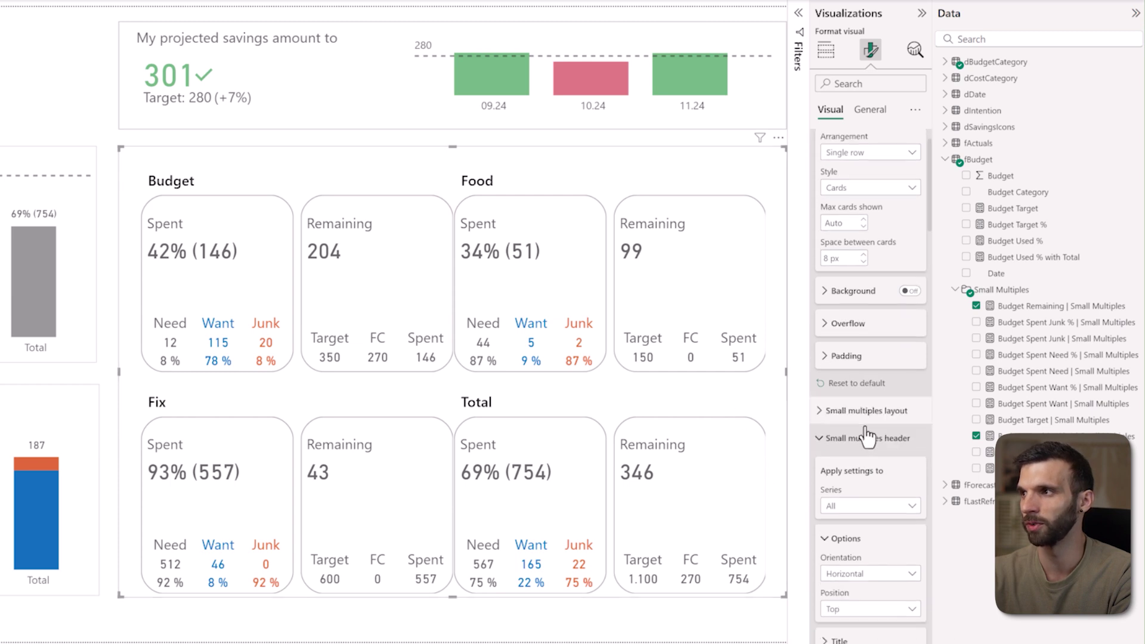
scroll(873, 390, up, 5)
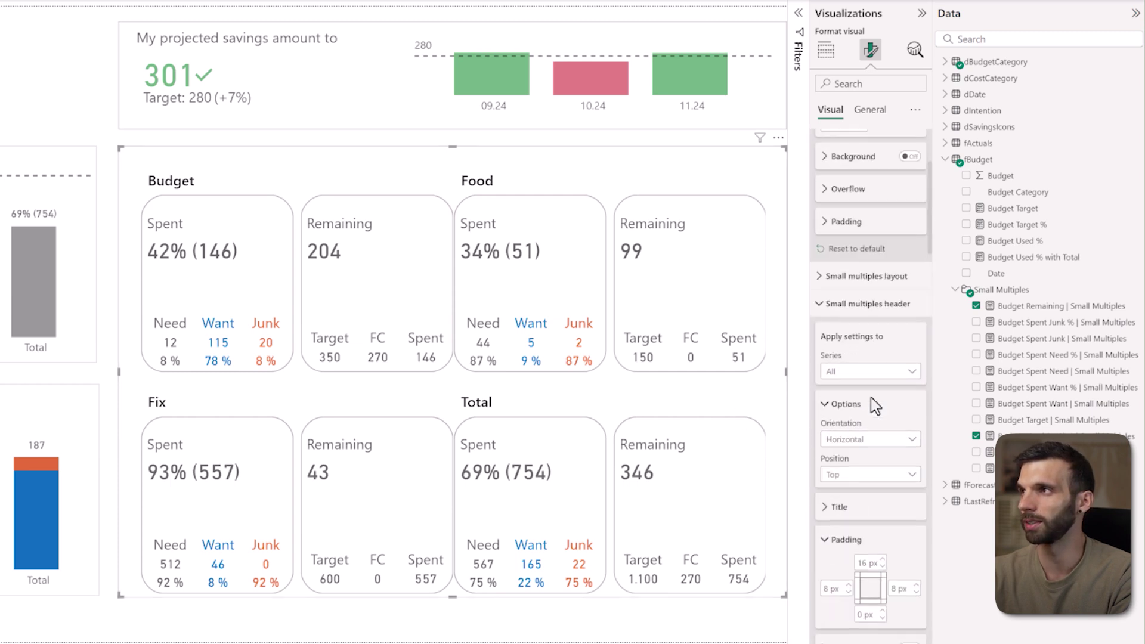
click(848, 314)
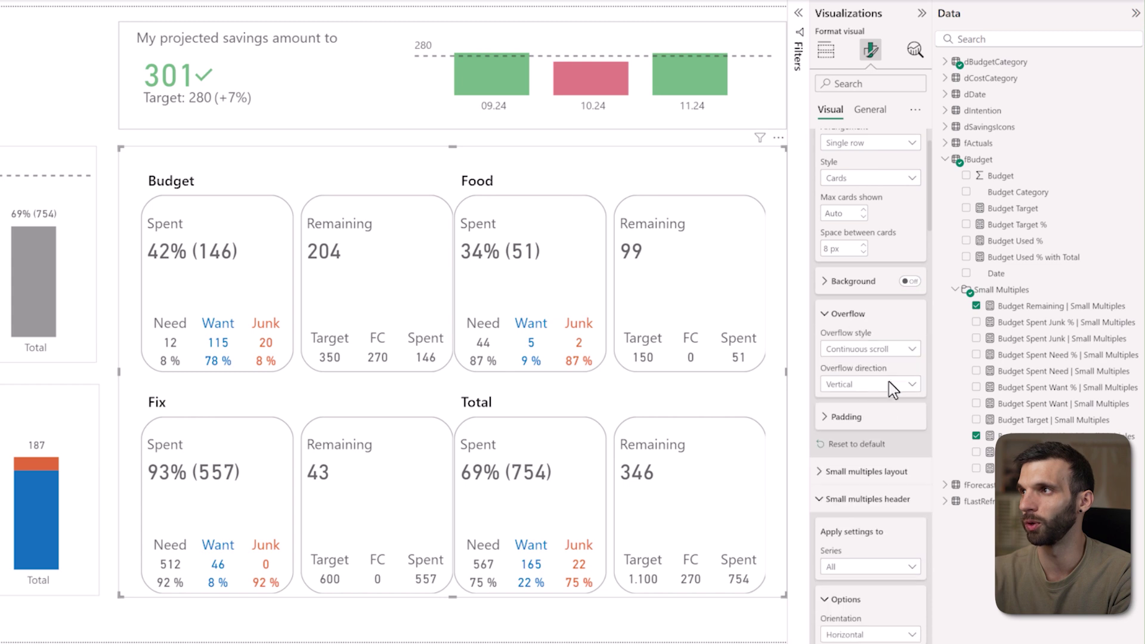
click(872, 349)
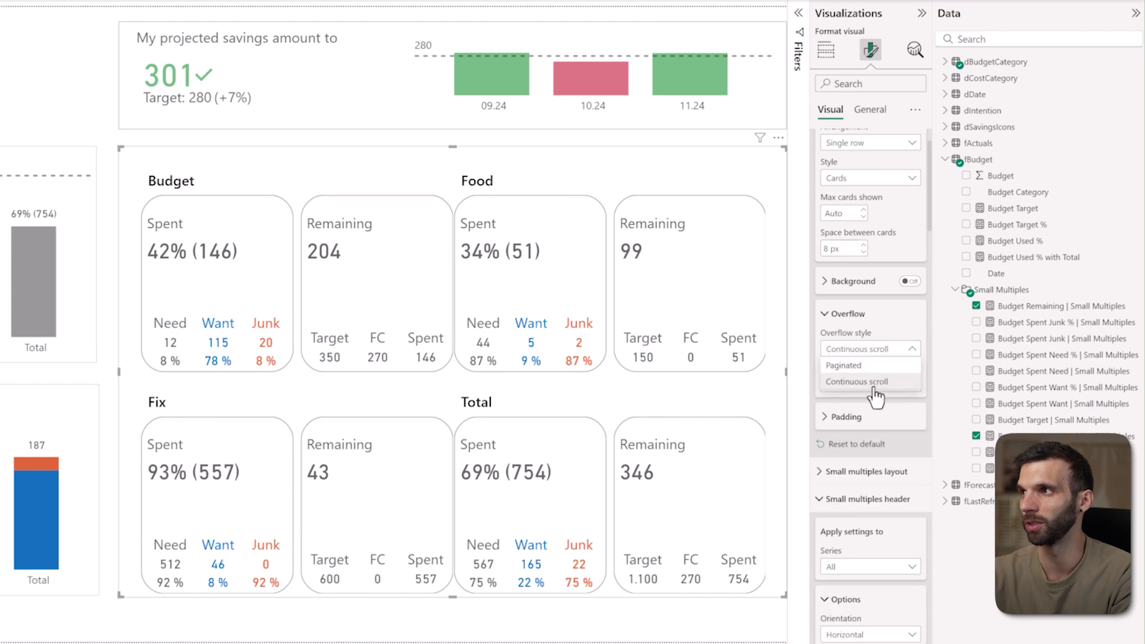
click(878, 382)
click(871, 384)
click(882, 409)
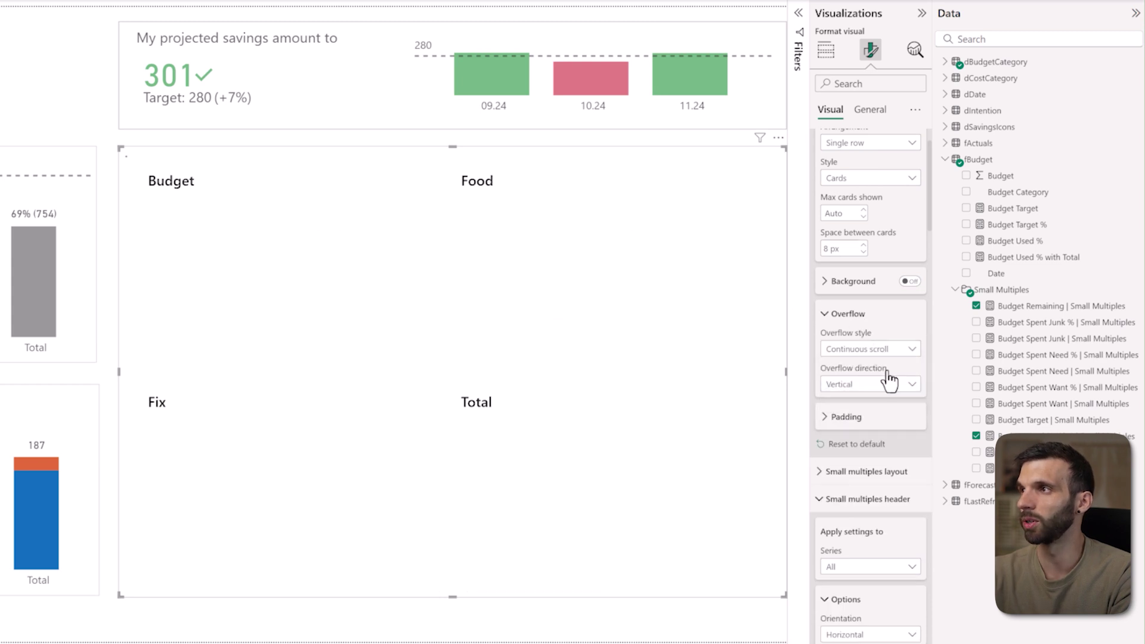
click(875, 386)
click(869, 417)
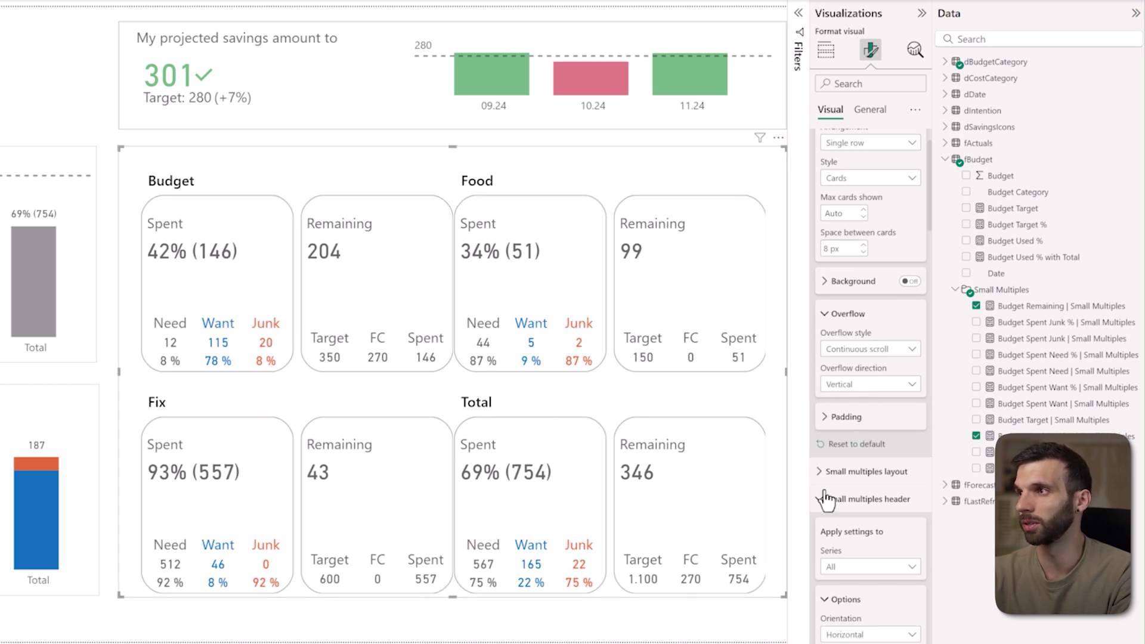
- Set the overflow style of the small multiples layout to Continuous scroll
click(820, 474)
scroll(872, 383, down, 5)
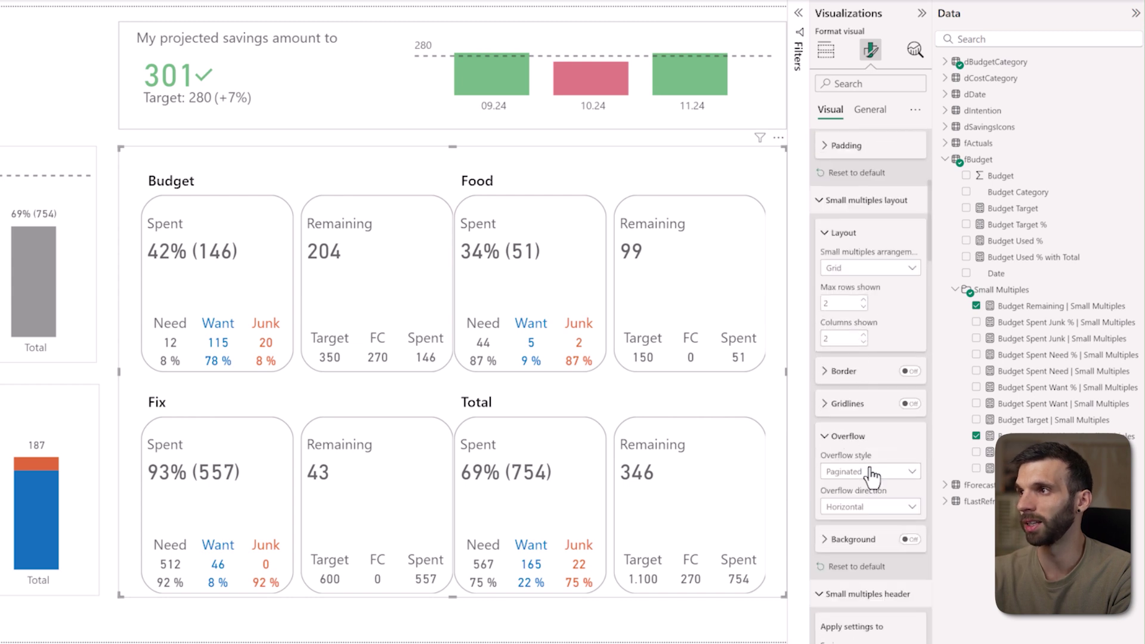
click(872, 473)
click(862, 490)
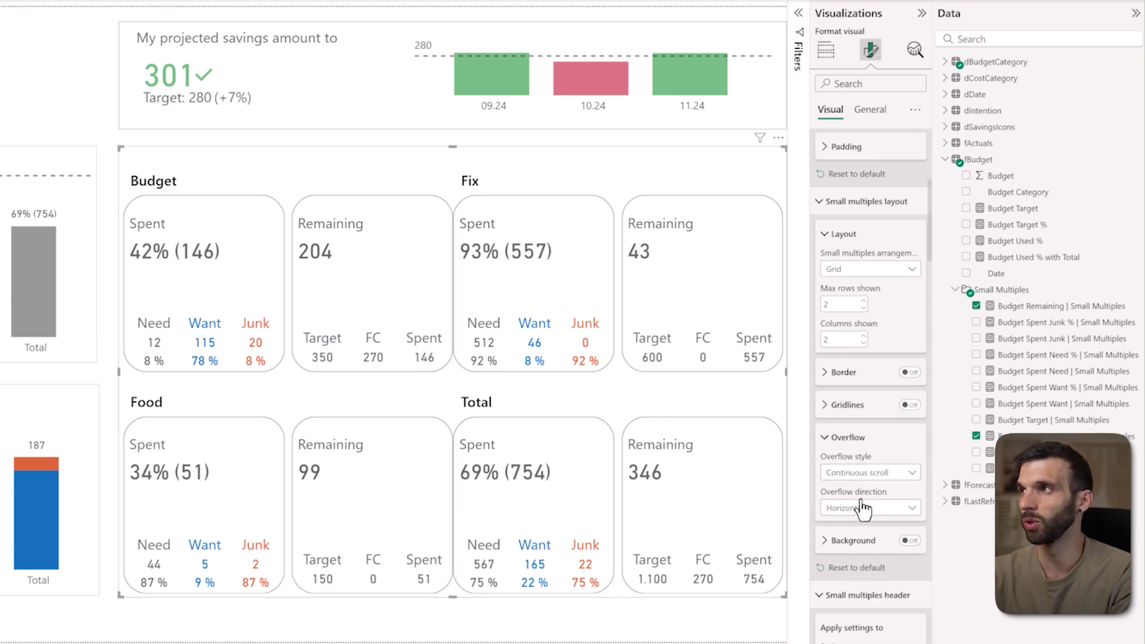
scroll(863, 507, up, 5)
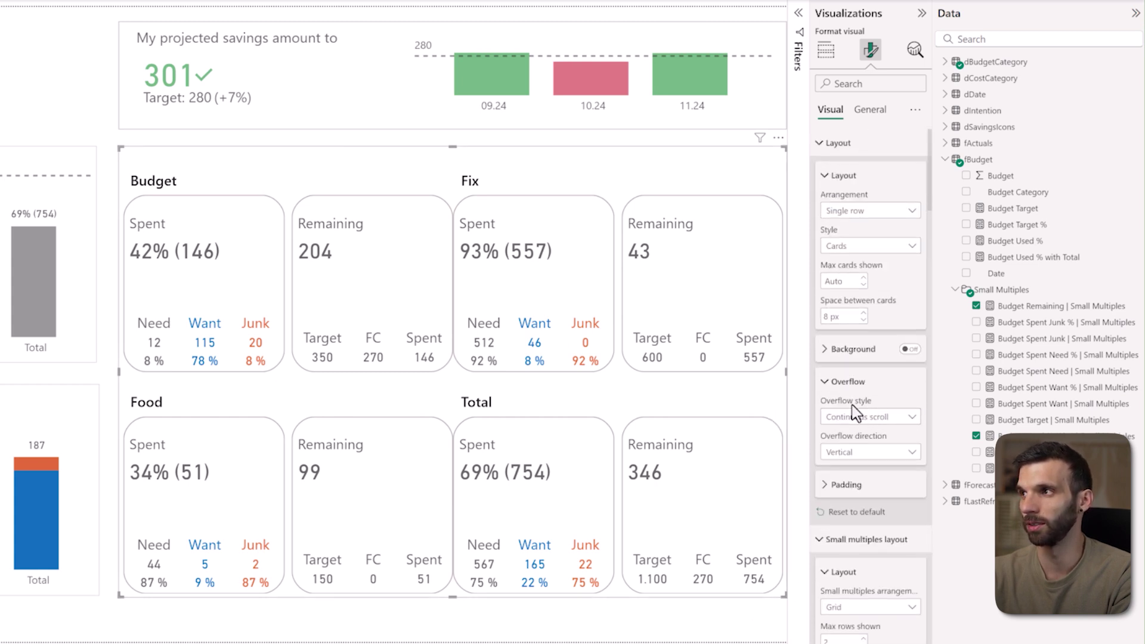
scroll(869, 455, down, 4)
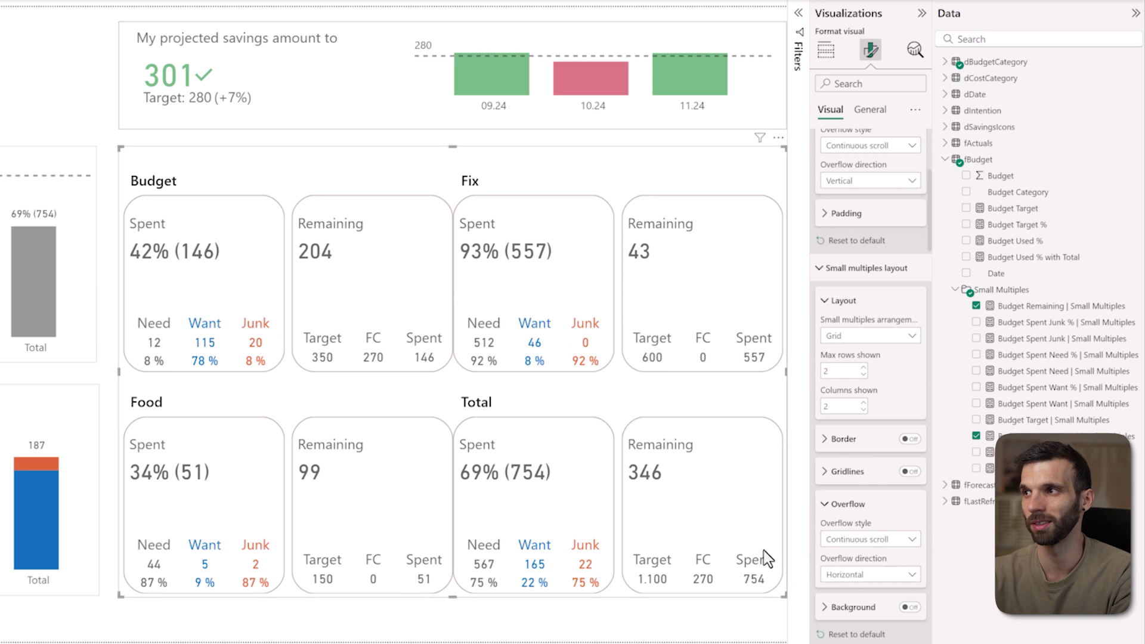
scroll(884, 522, up, 3)
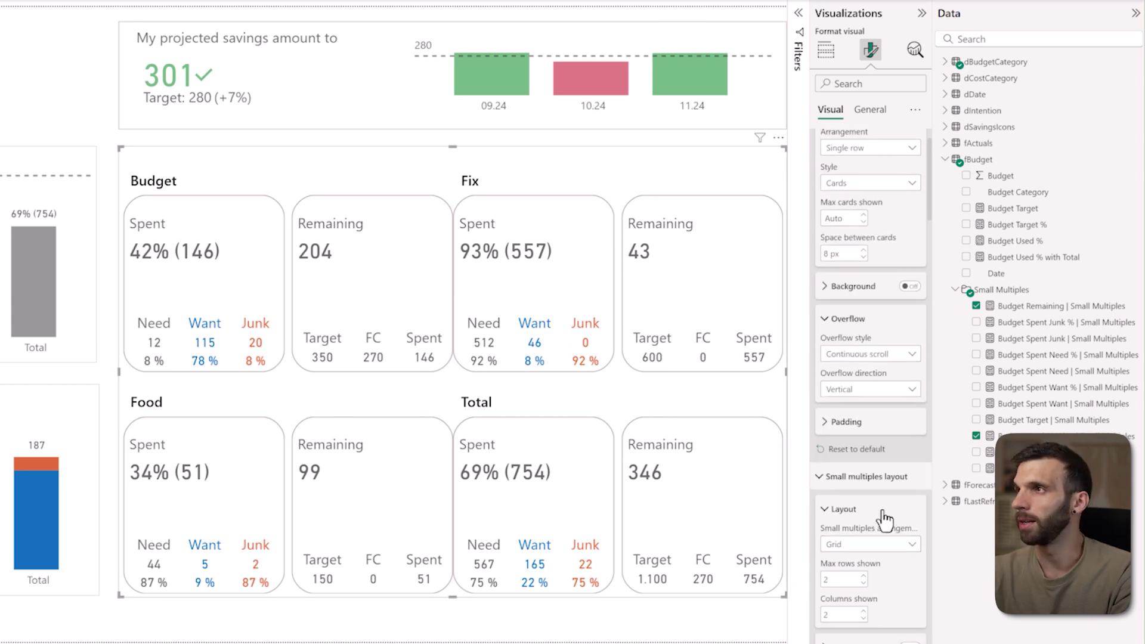
scroll(884, 518, up, 1)
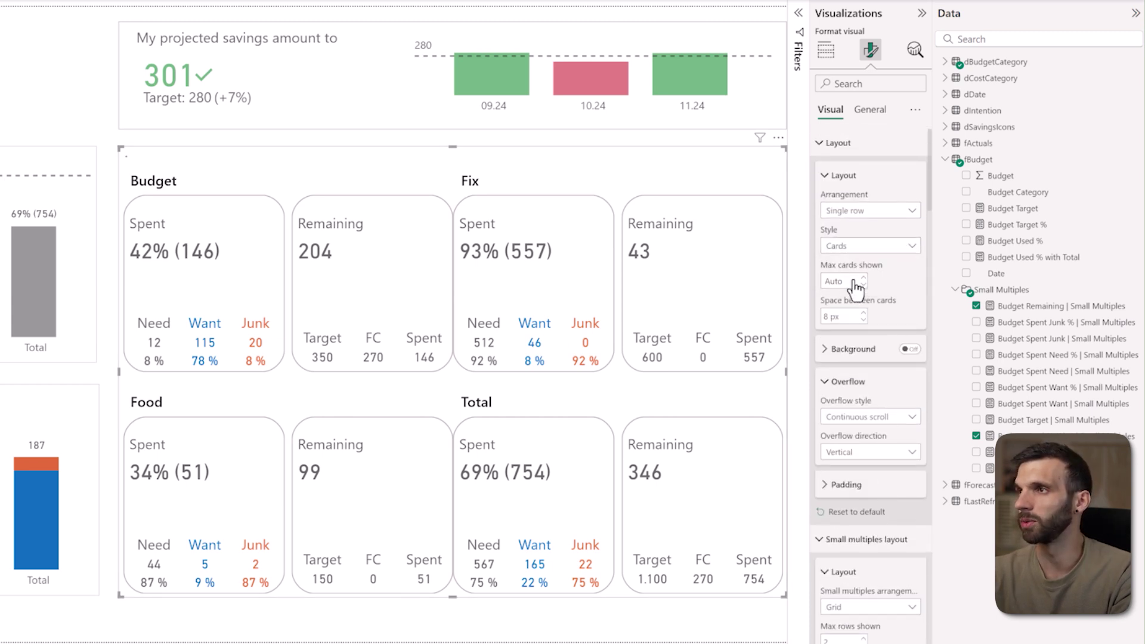